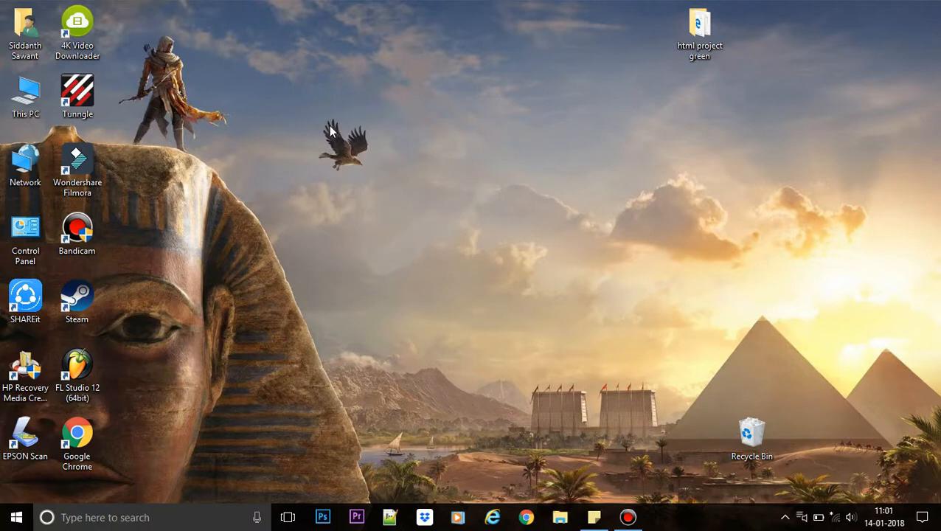
Launch Wondershare Filmora and start a new 16:9 movie in full feature mode
double_click(74, 166)
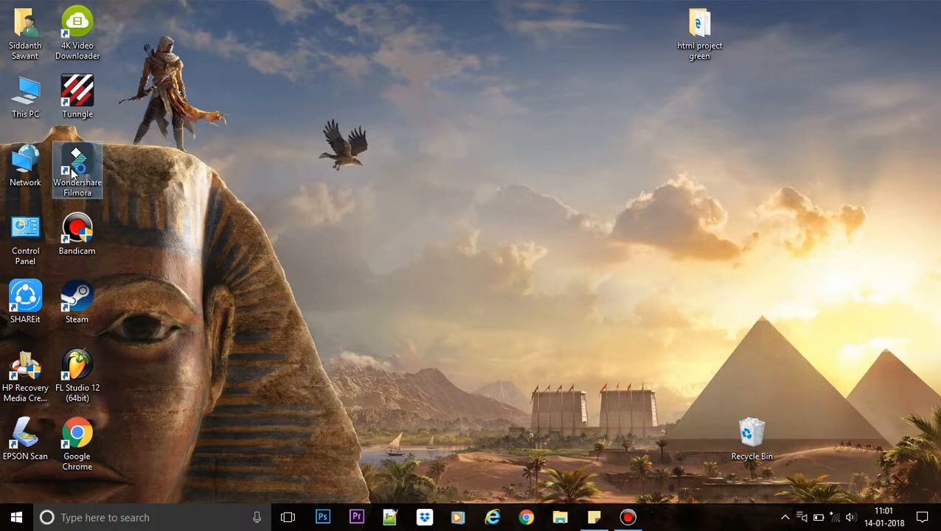
double_click(74, 168)
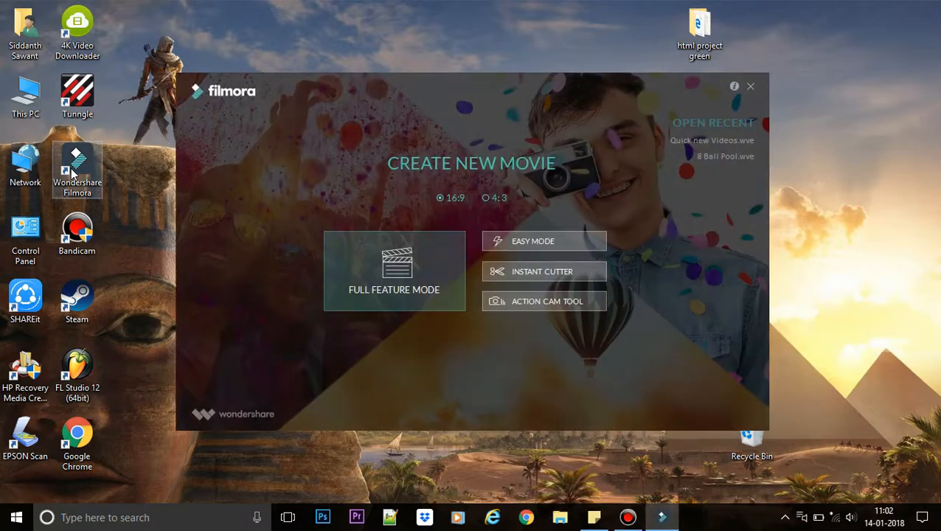
click(374, 272)
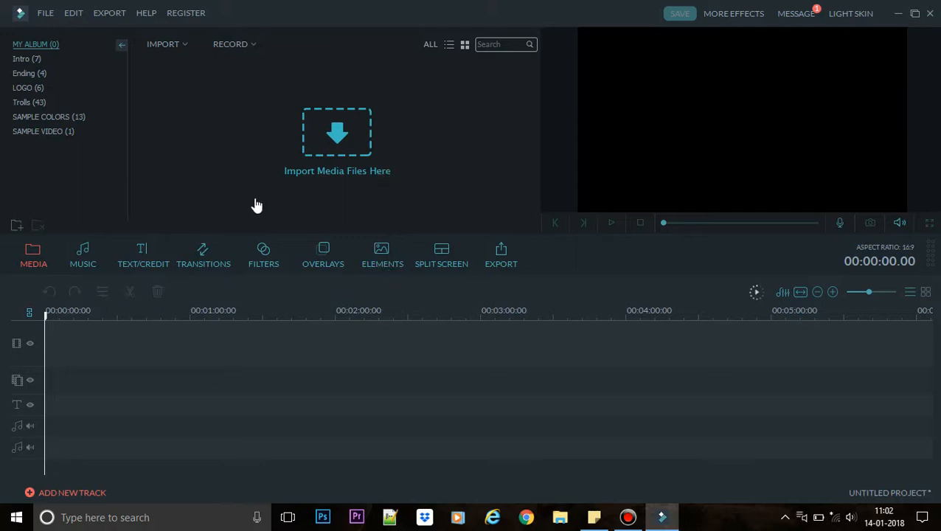
Browse the Documents and Bandicam folders for media to import, and leave without importing anything
click(333, 135)
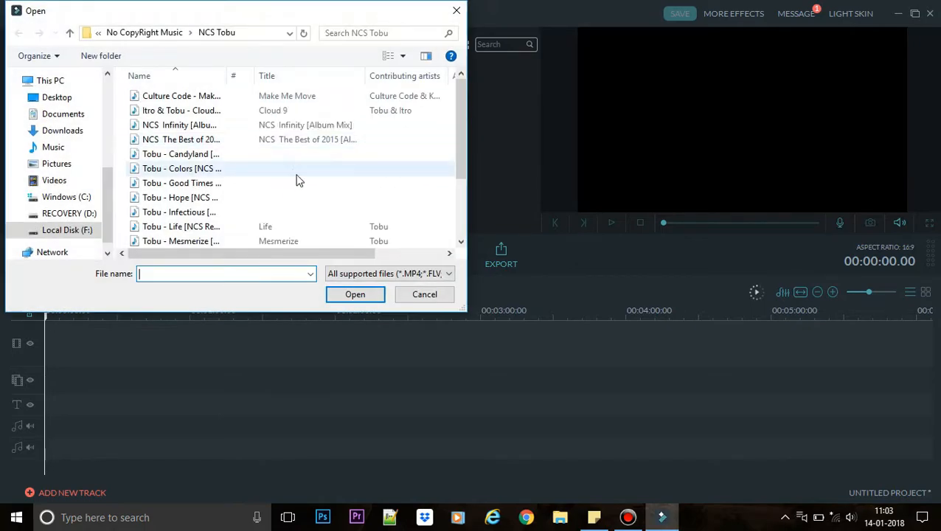
scroll(111, 189, up, 1)
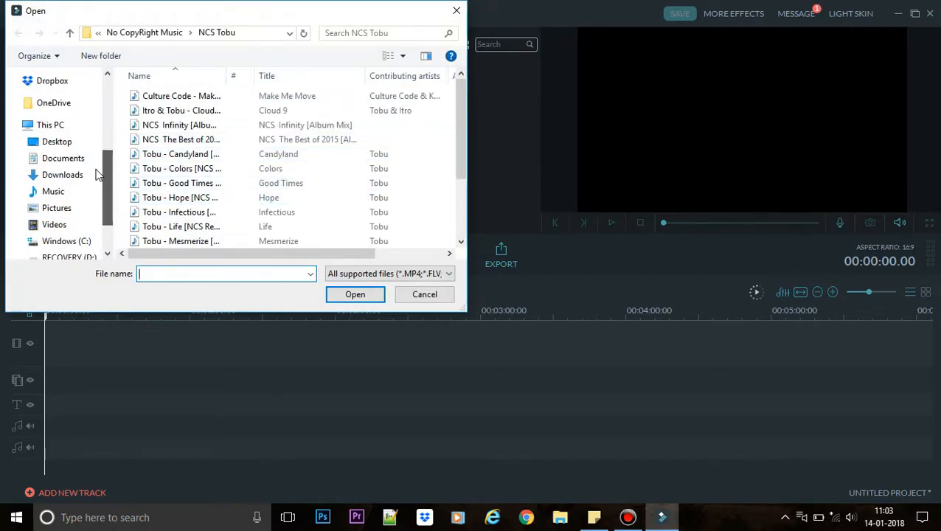
click(63, 157)
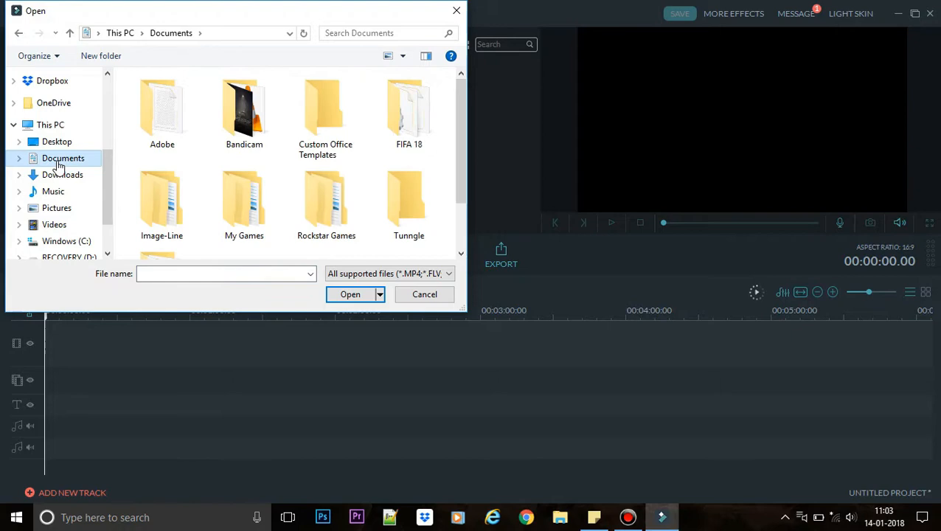
double_click(244, 114)
click(455, 11)
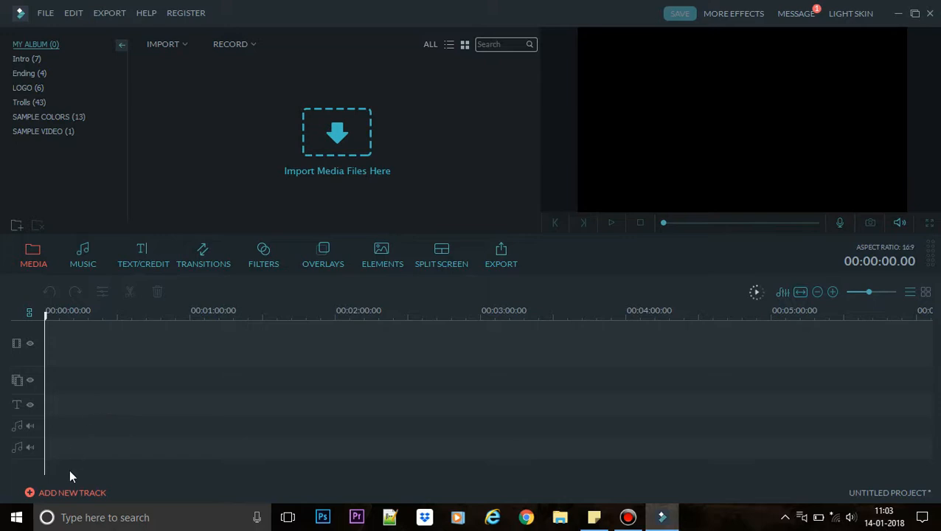
Examine the text track and music track count options in the Track Manager and close it
click(68, 494)
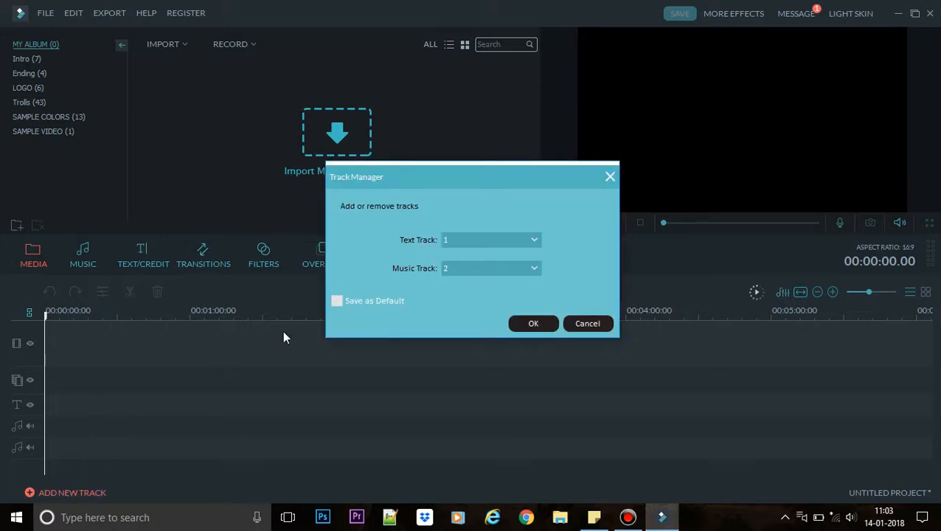
click(501, 244)
click(501, 243)
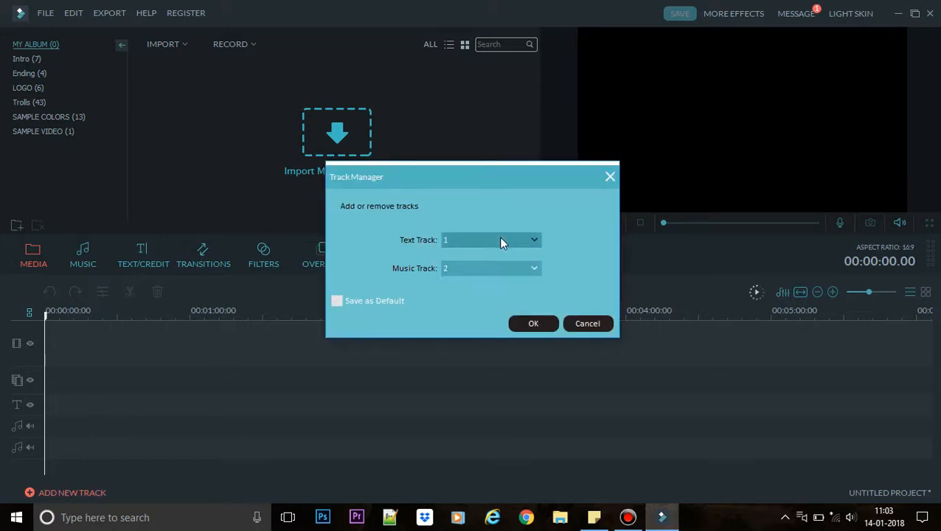
click(491, 247)
click(491, 247)
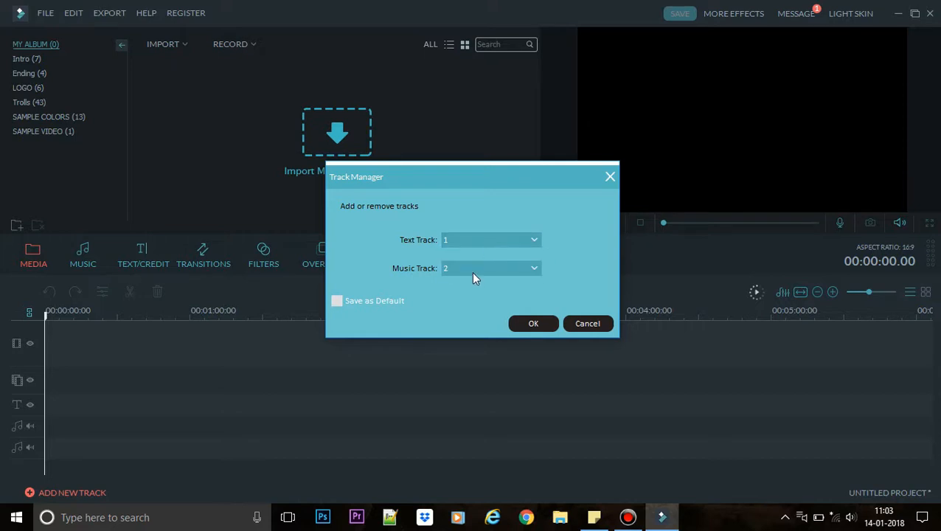
click(472, 271)
click(472, 271)
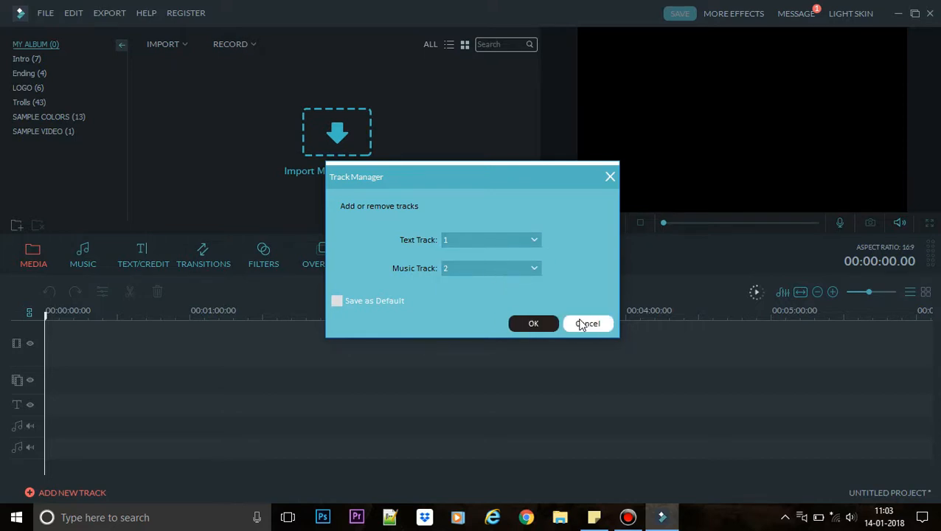
click(553, 325)
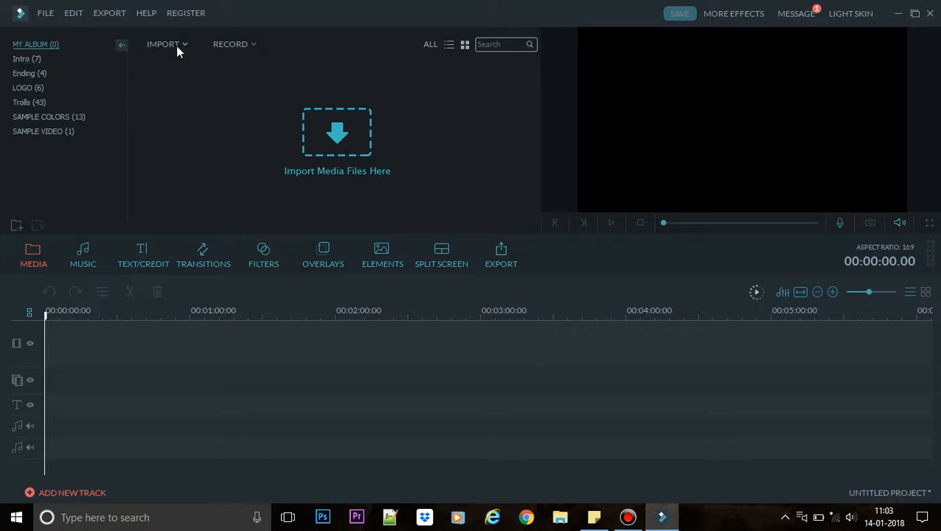
click(46, 14)
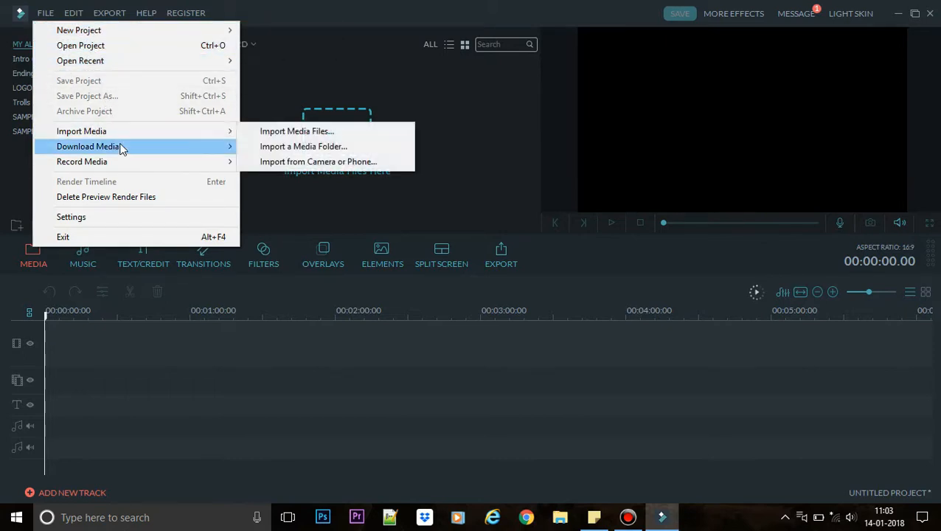
mouse_move(122, 149)
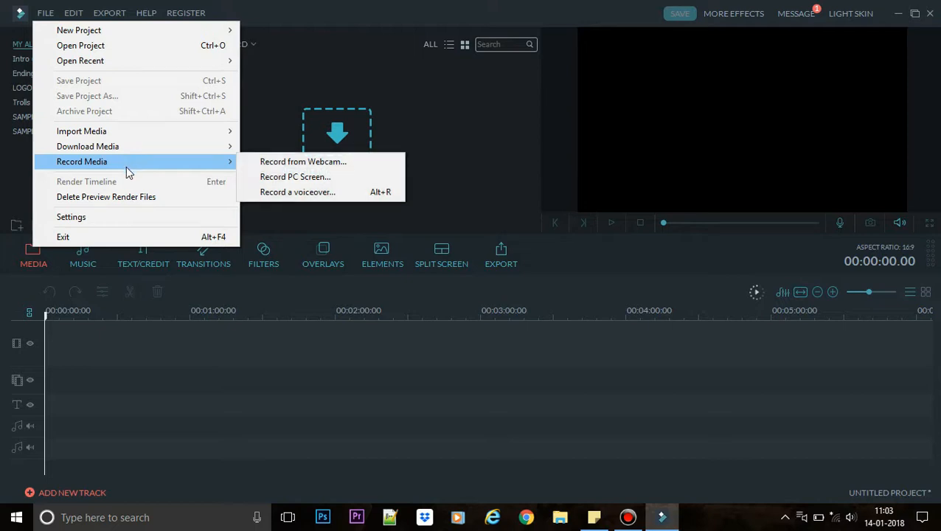
click(76, 15)
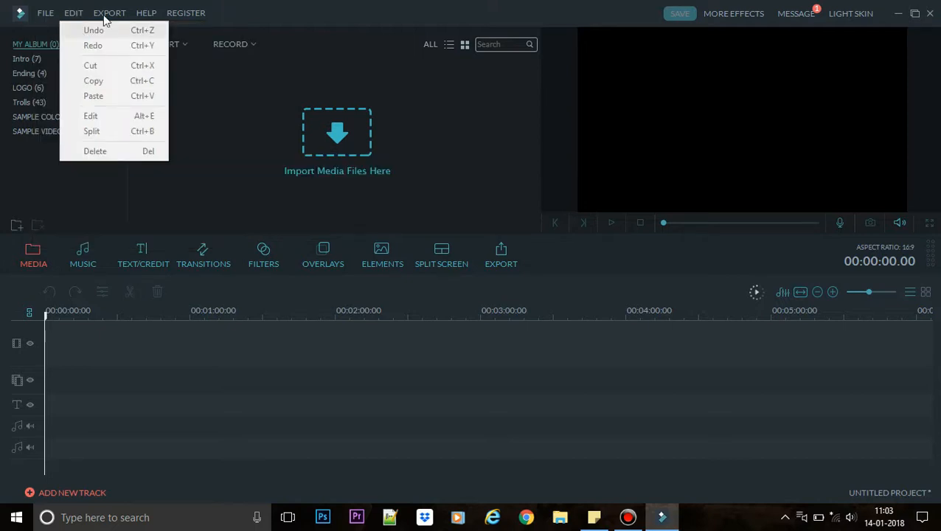
mouse_move(142, 13)
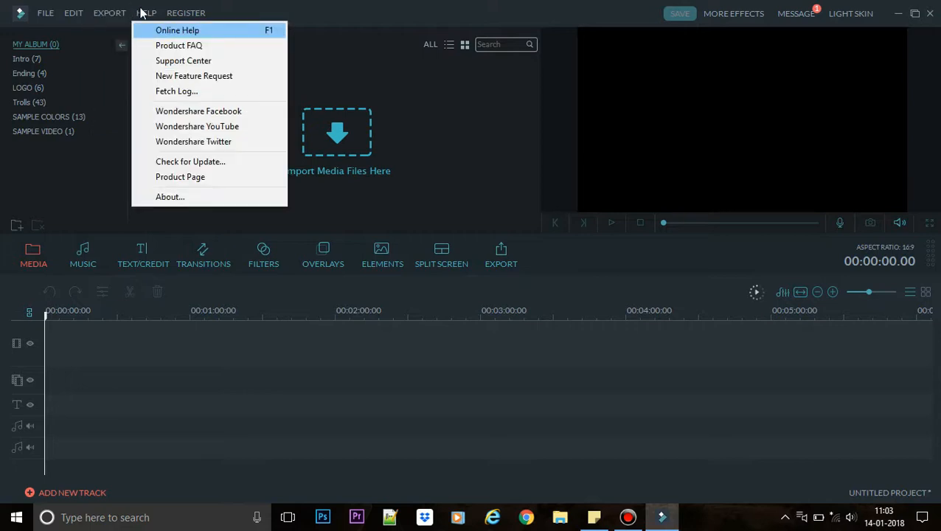
mouse_move(177, 14)
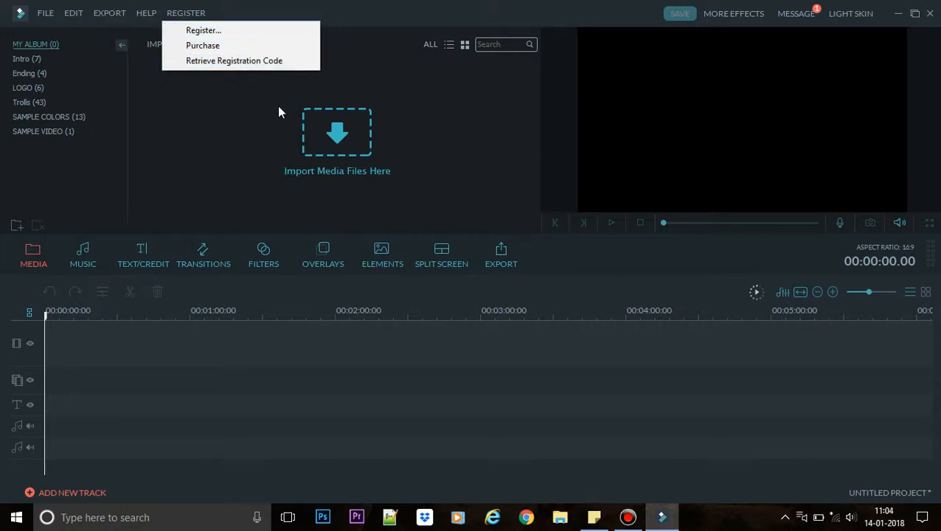
click(222, 368)
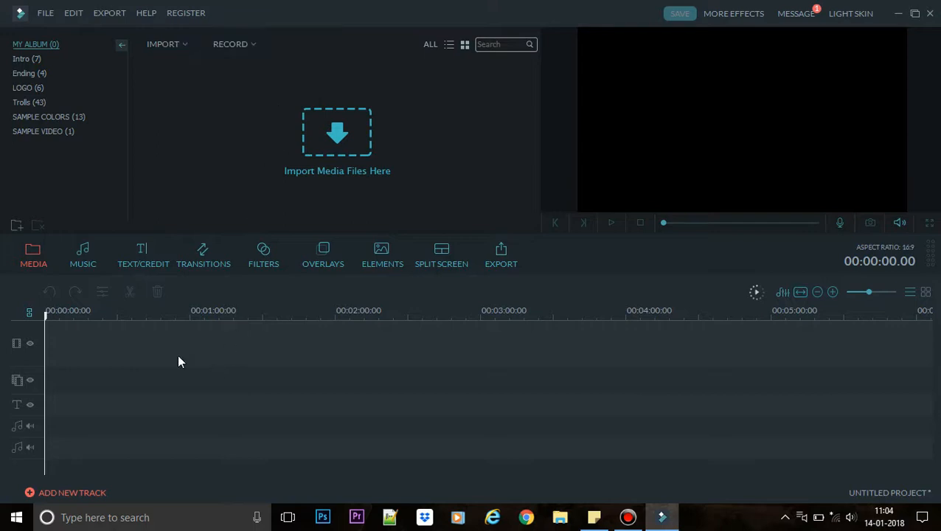
Look through the music library, including the Electronic, Sound Effect and My Music categories
click(86, 263)
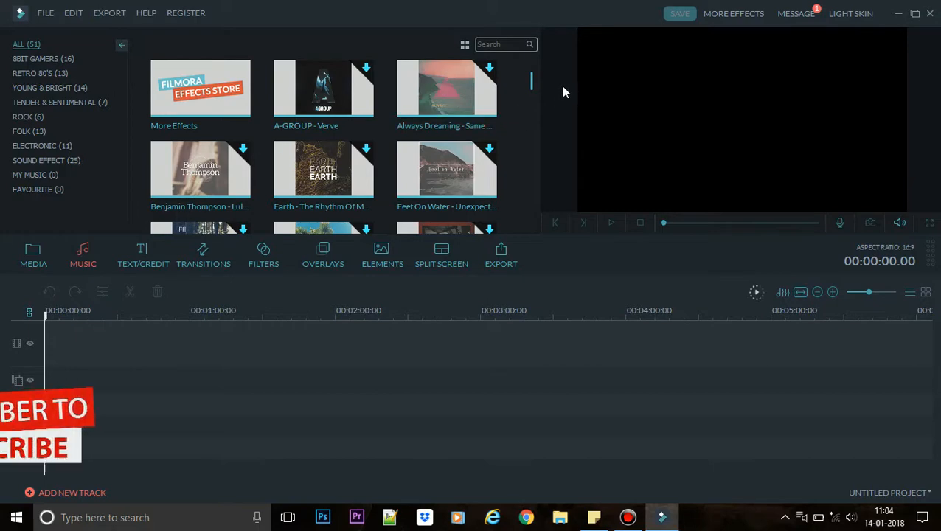
drag(532, 85, 483, 114)
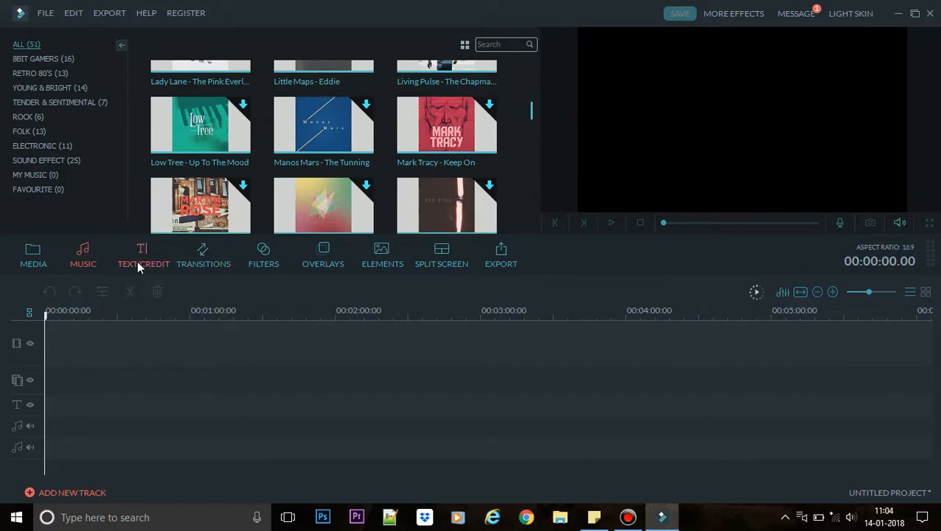
click(33, 147)
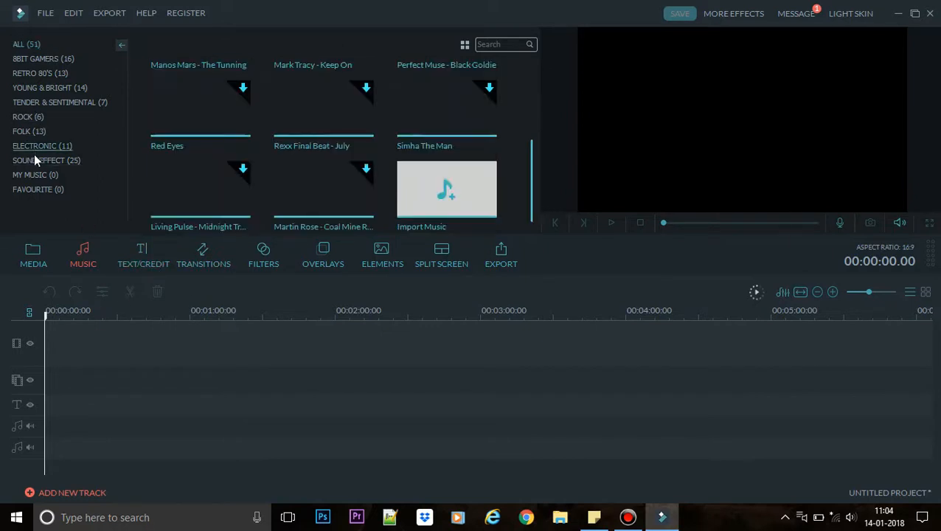
click(34, 161)
click(36, 176)
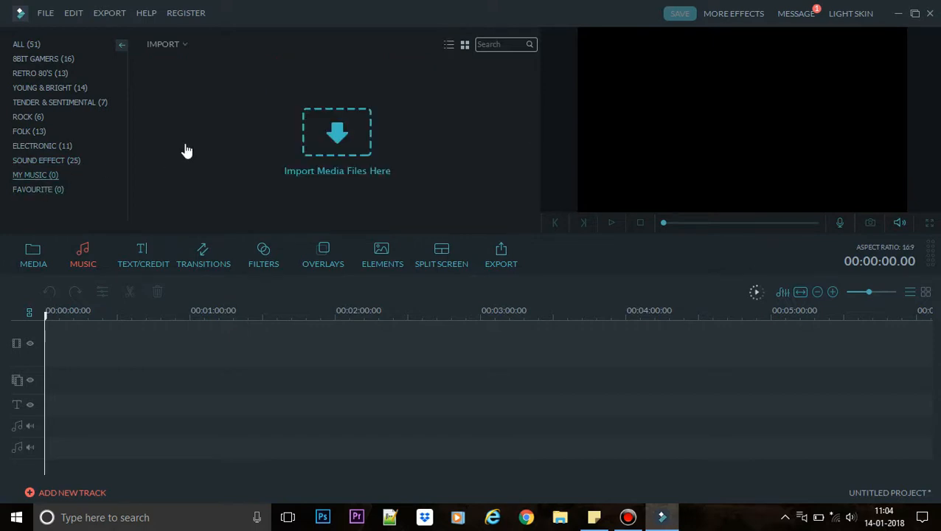
Preview the Atomic Bomb and Camera Snaps clips in the Sound Effect category
click(46, 160)
mouse_move(213, 92)
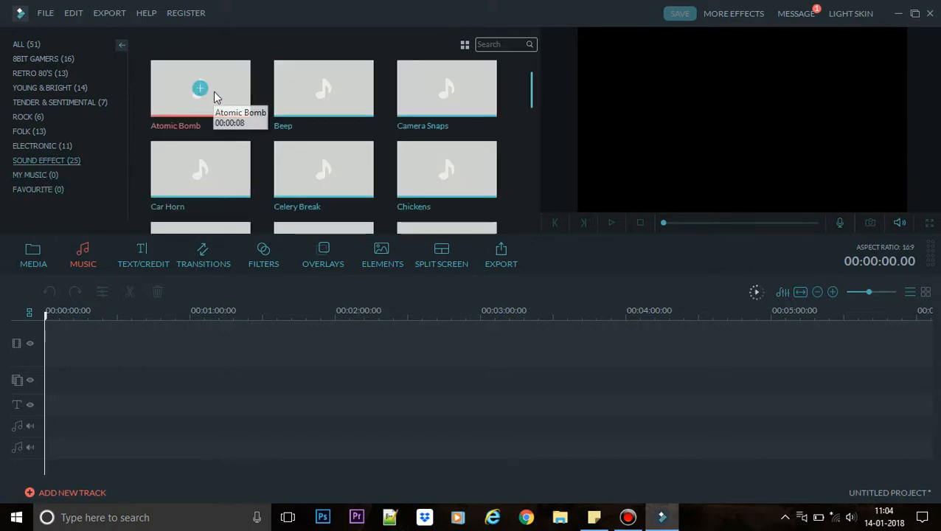
click(222, 95)
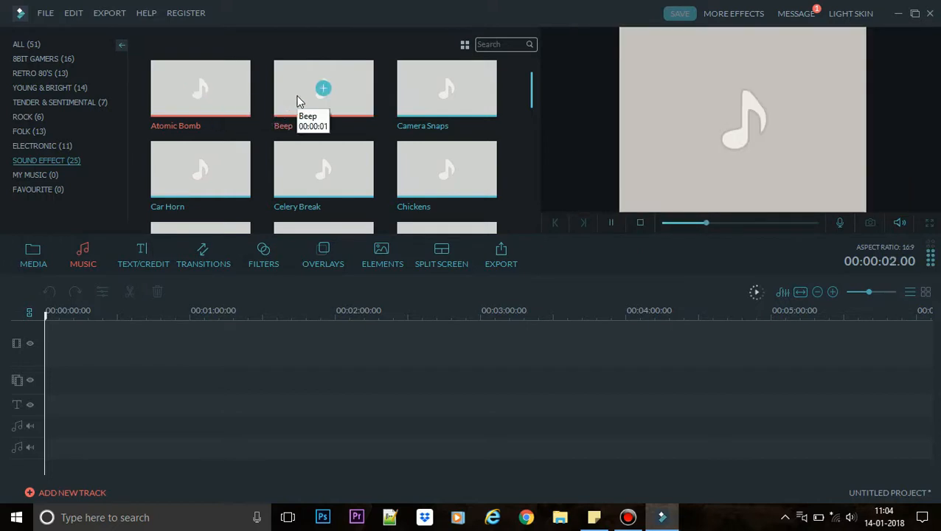
click(406, 103)
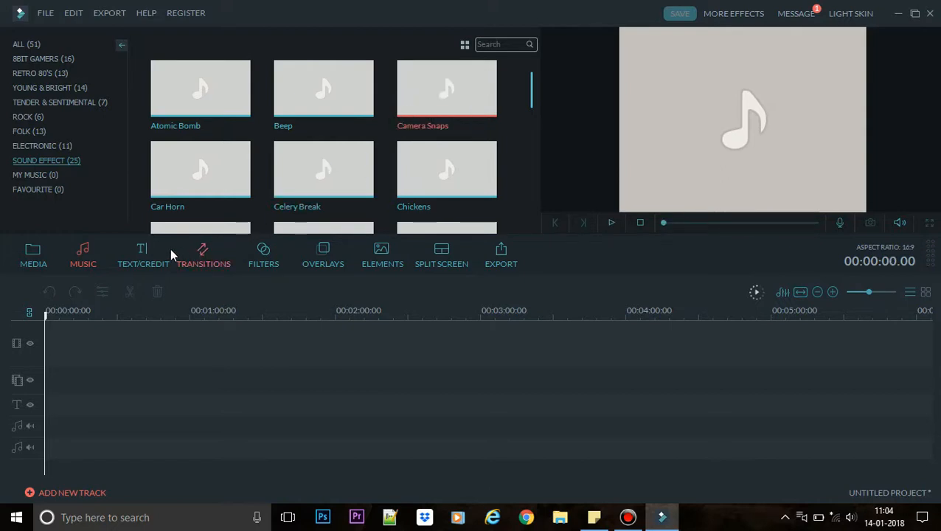
Browse the text and credit presets, previewing TechScape Lower 3rd and Title 3
click(148, 254)
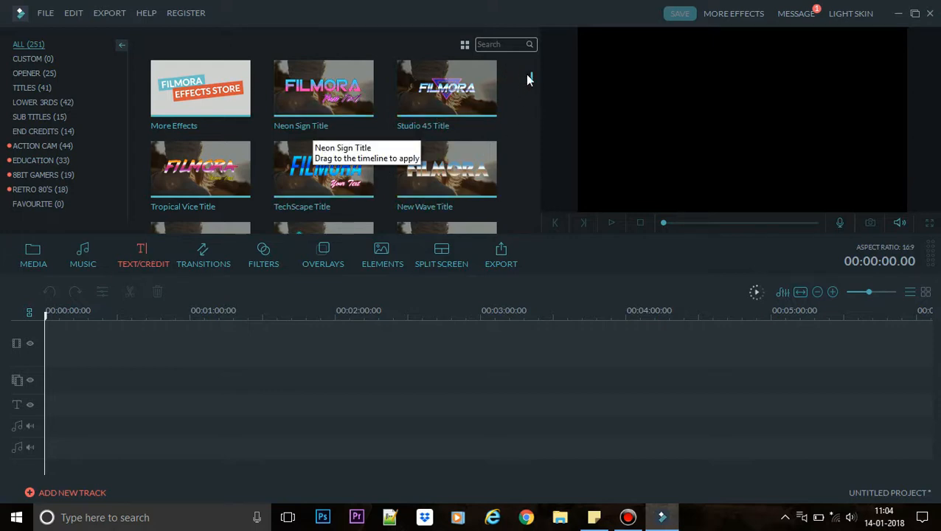
drag(529, 76, 525, 82)
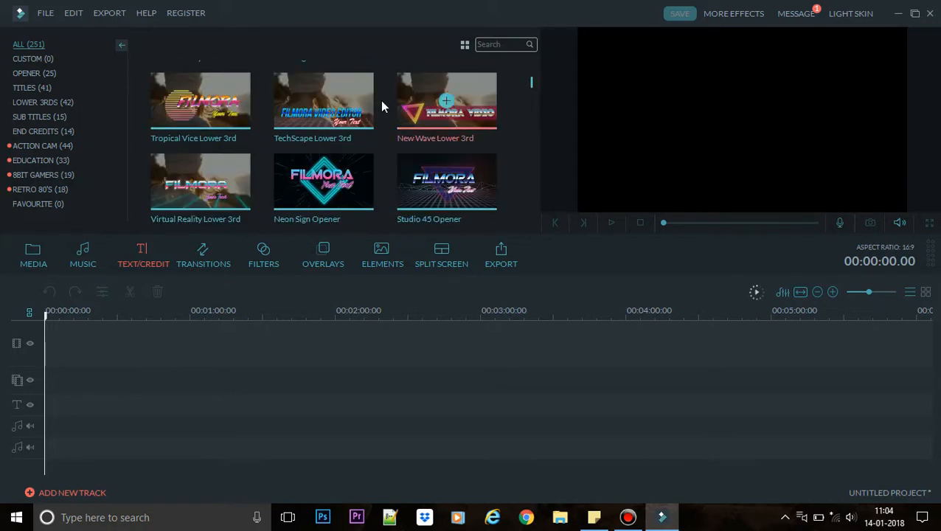
click(362, 107)
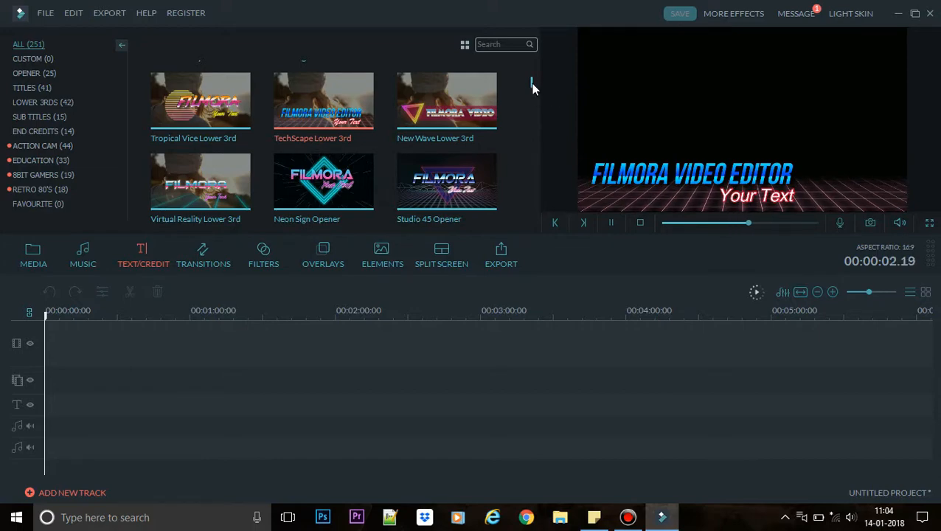
drag(531, 84, 531, 129)
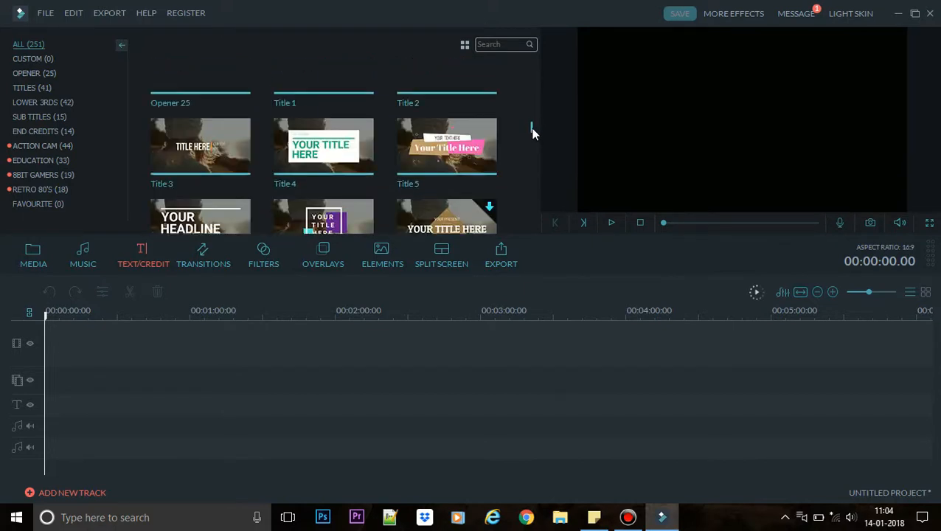
click(248, 161)
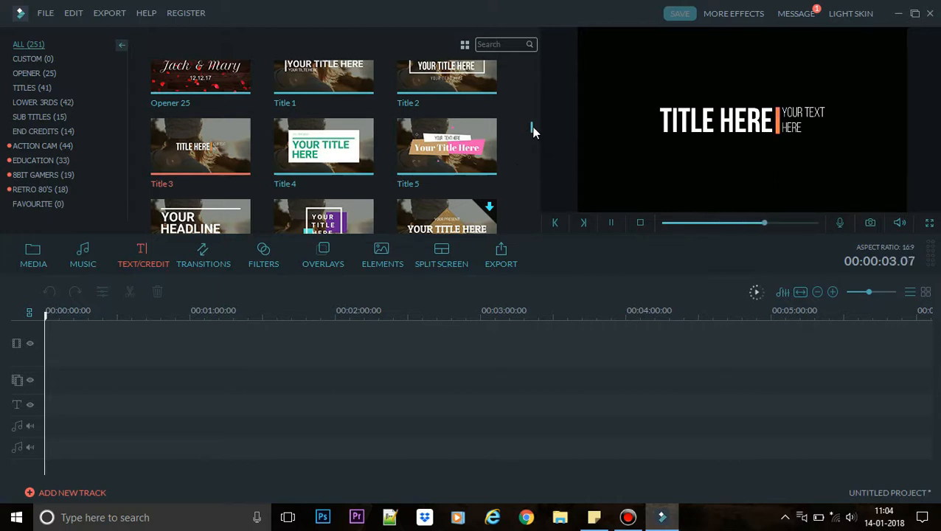
Preview the LowerThirds 2 preset and look through the remaining lower thirds, credits and Chalkboard Pack titles
drag(534, 131, 534, 153)
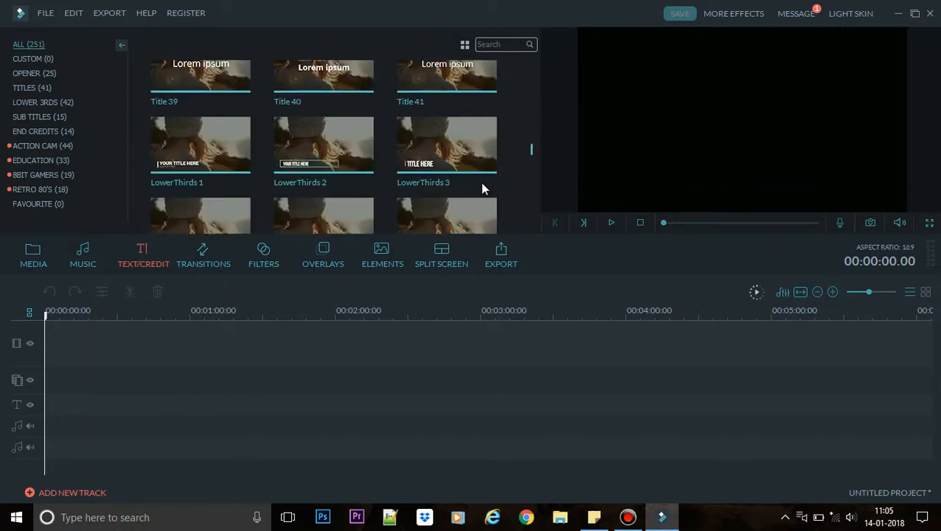
click(371, 156)
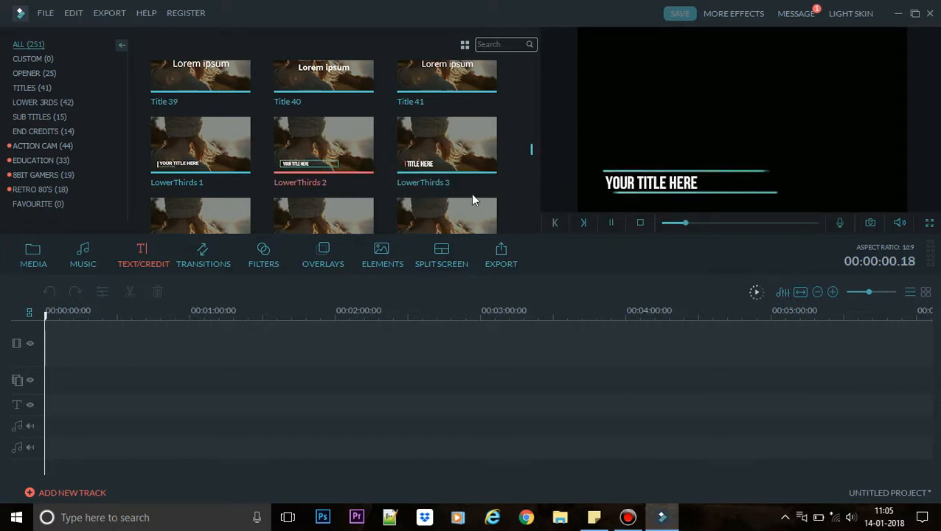
drag(532, 150, 532, 166)
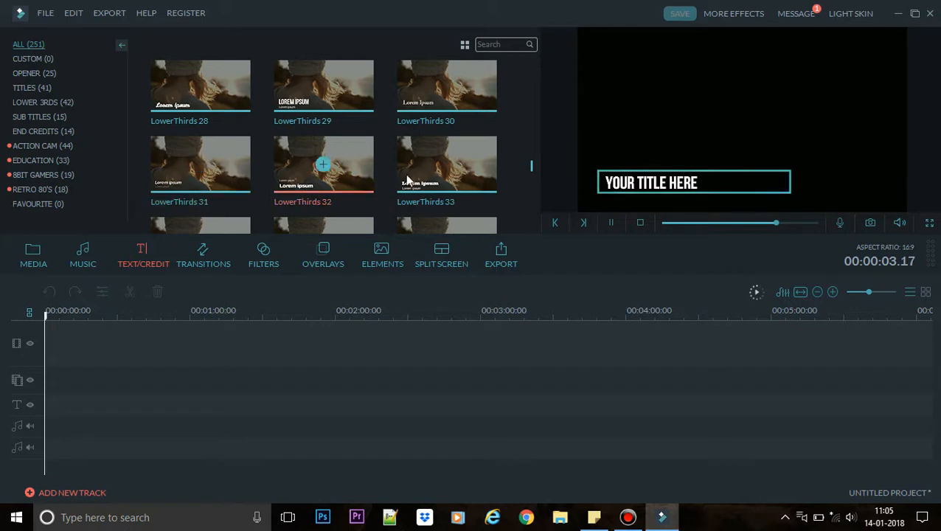
drag(533, 165, 532, 183)
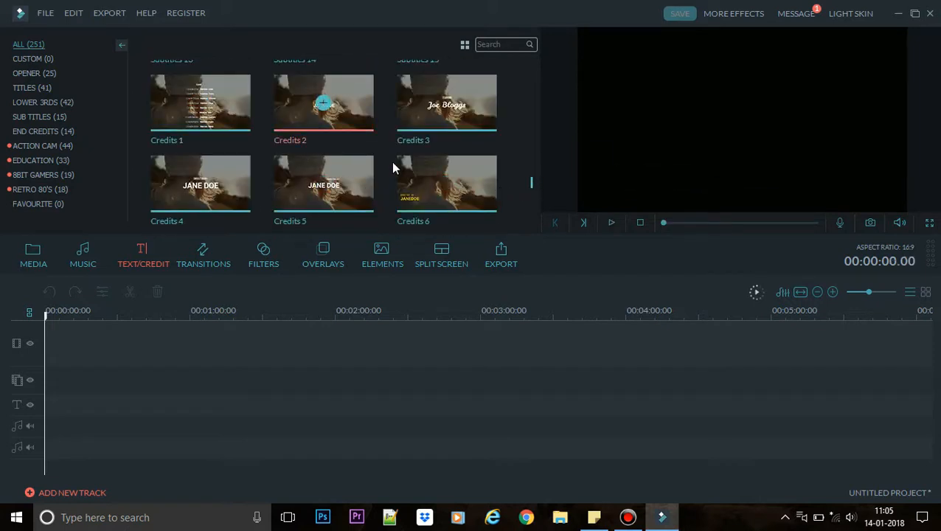
scroll(418, 187, down, 5)
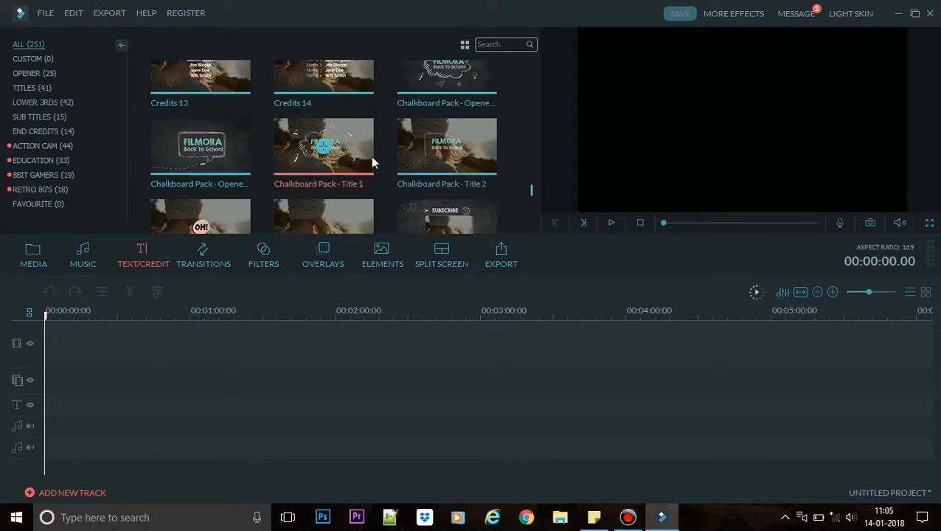
Preview the Chalkboard Pack - Title 1 preset and look back through the subtitle presets
click(372, 162)
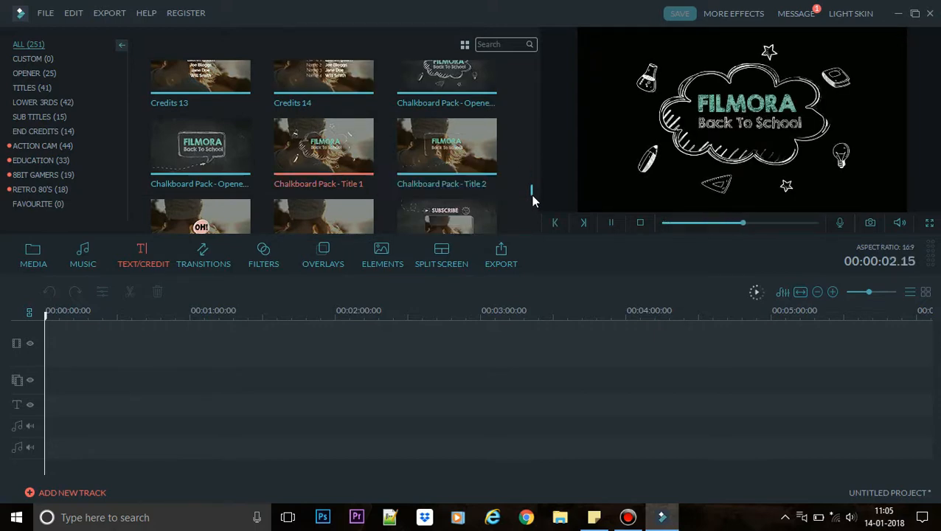
scroll(487, 194, up, 10)
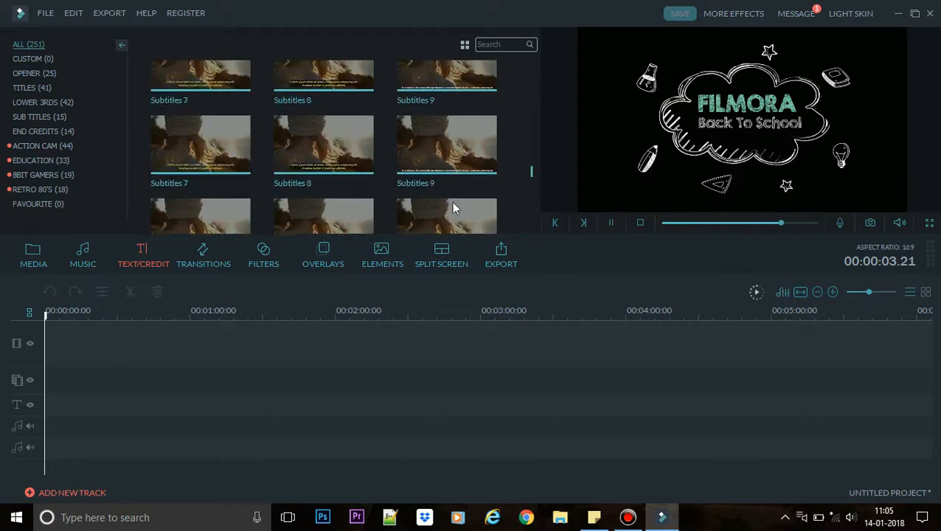
Browse the transitions library, including the Education, 8bit Gamers, Retro 80's and Elemental Effects categories
click(202, 259)
scroll(471, 138, down, 2)
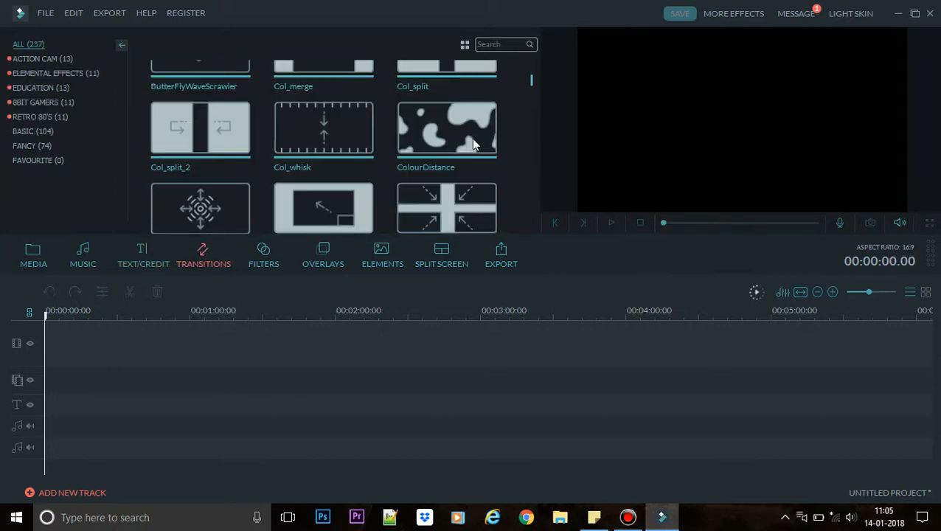
click(43, 91)
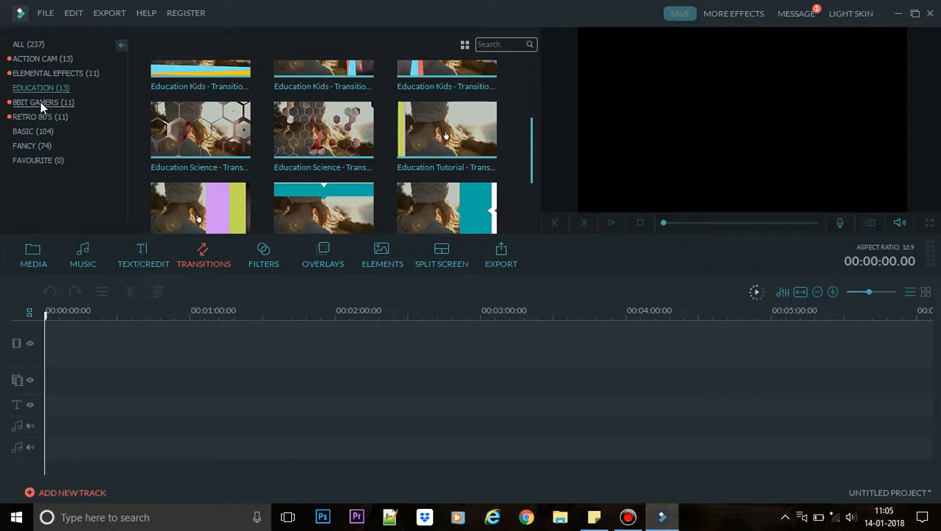
click(42, 104)
click(41, 118)
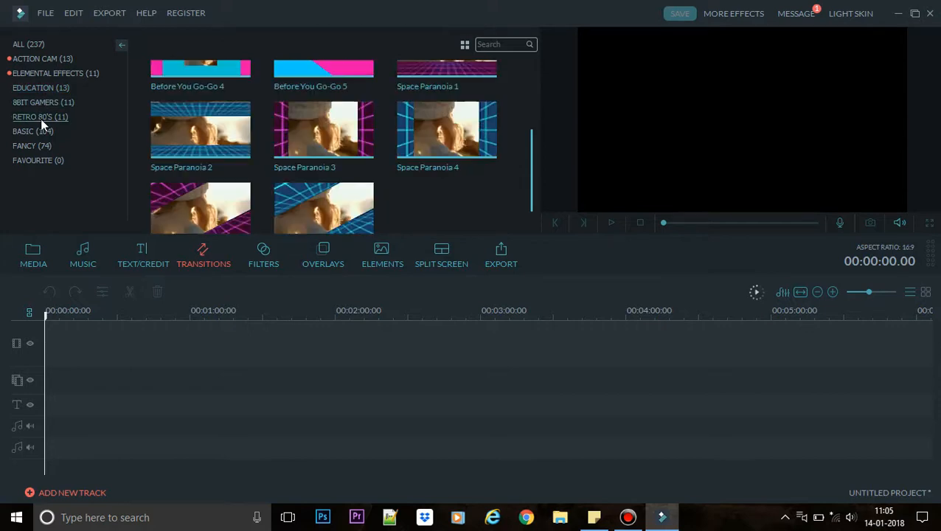
click(45, 71)
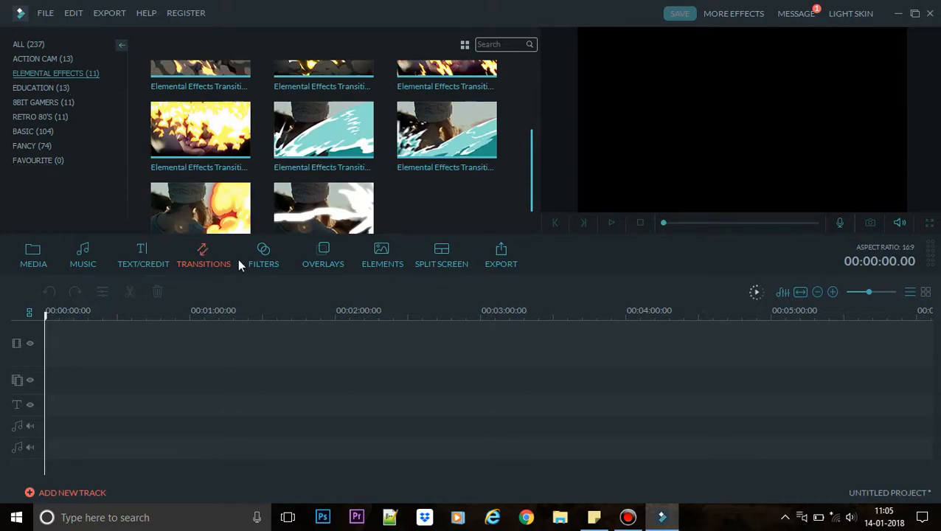
Look through the filters, overlays, elements and split screen libraries, previewing the Casette element
click(263, 264)
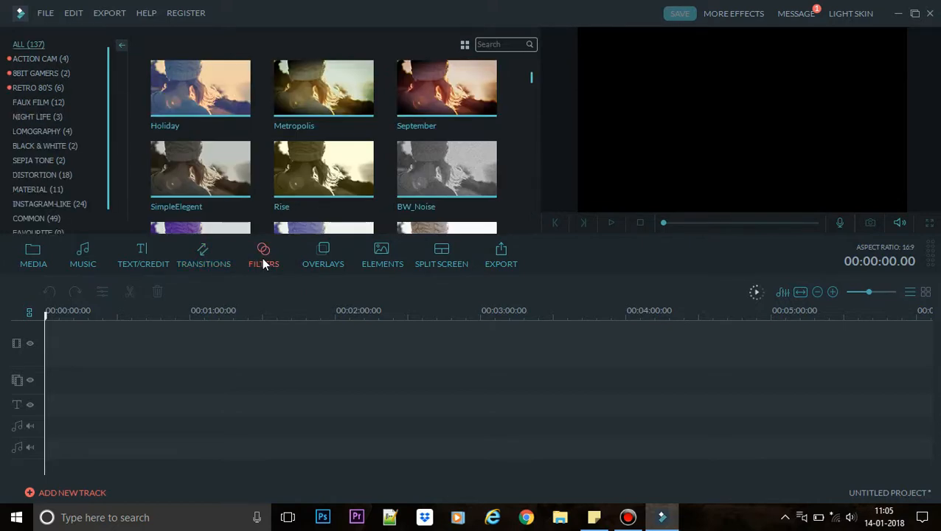
click(321, 254)
click(376, 259)
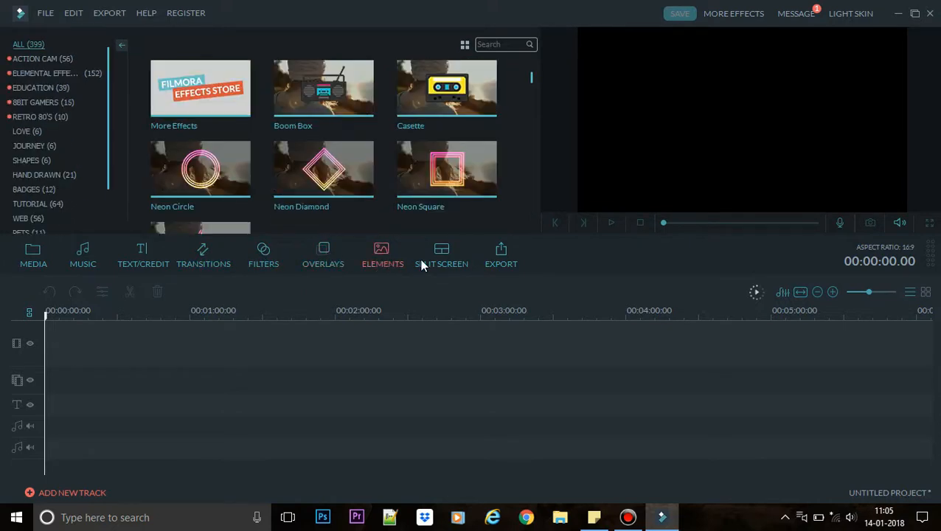
click(488, 109)
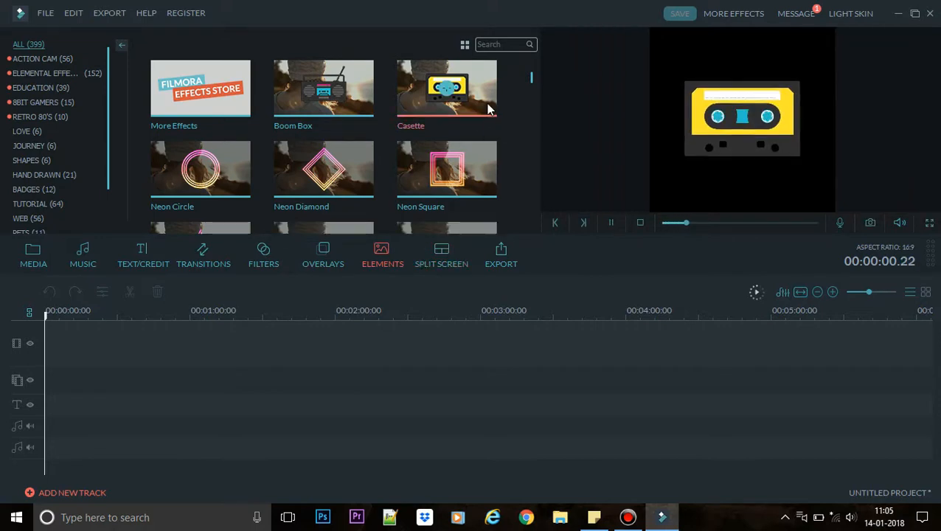
click(425, 253)
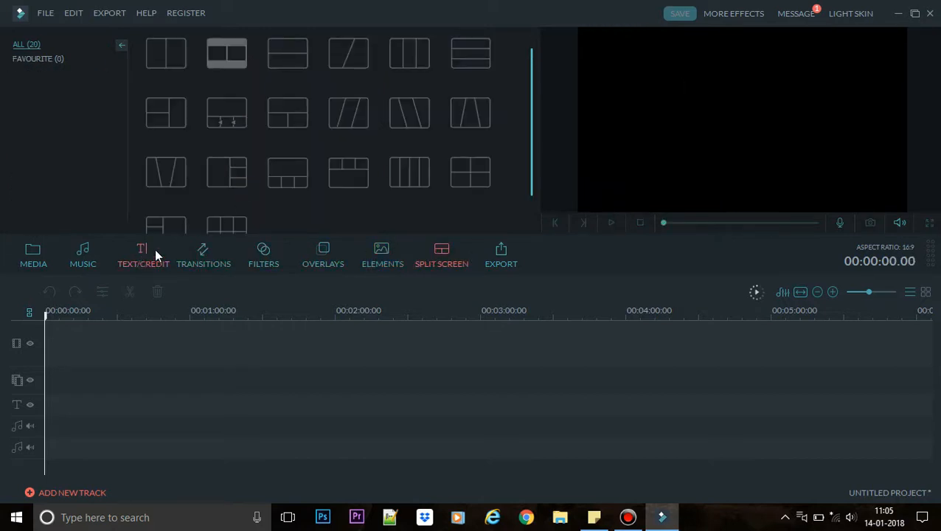
click(34, 252)
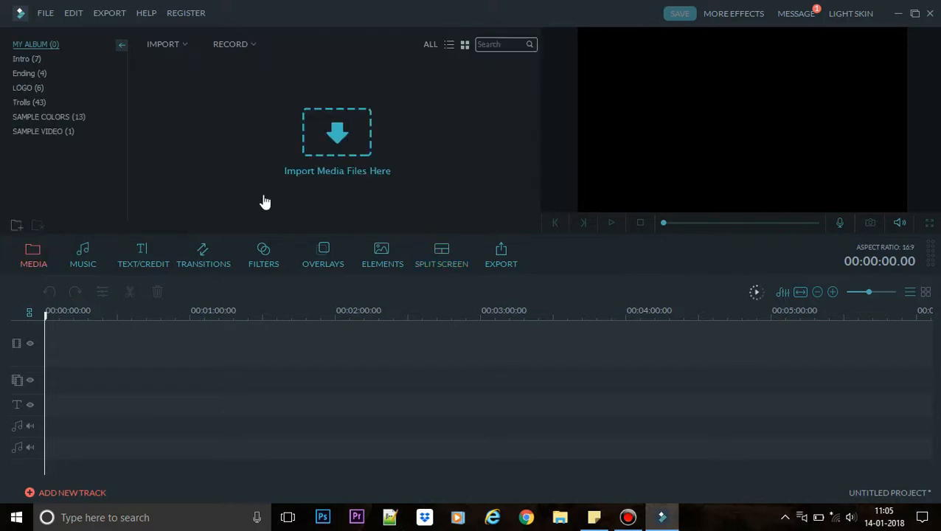
click(289, 132)
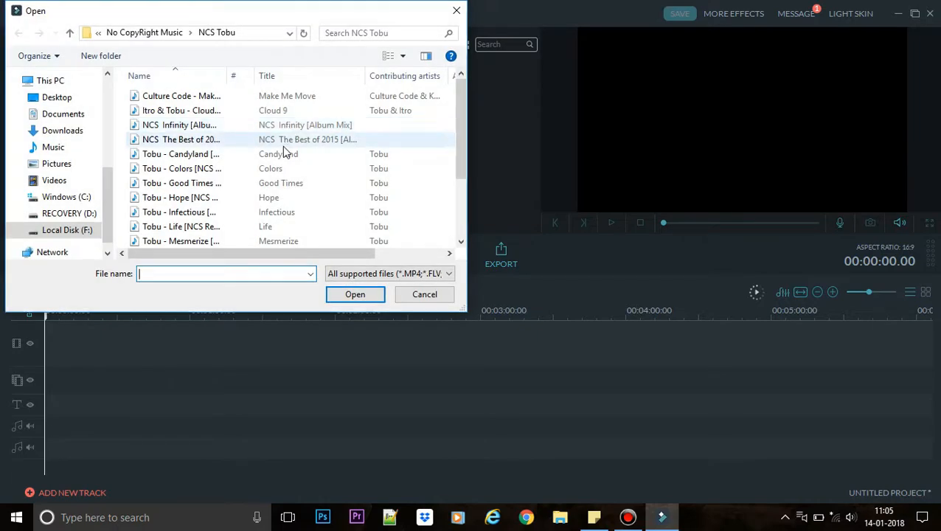
click(81, 117)
double_click(233, 122)
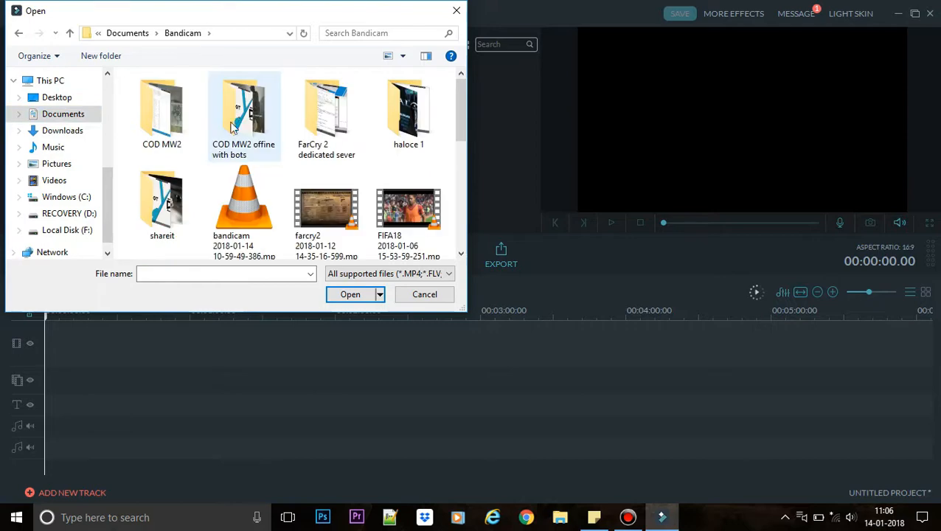
drag(460, 118, 456, 191)
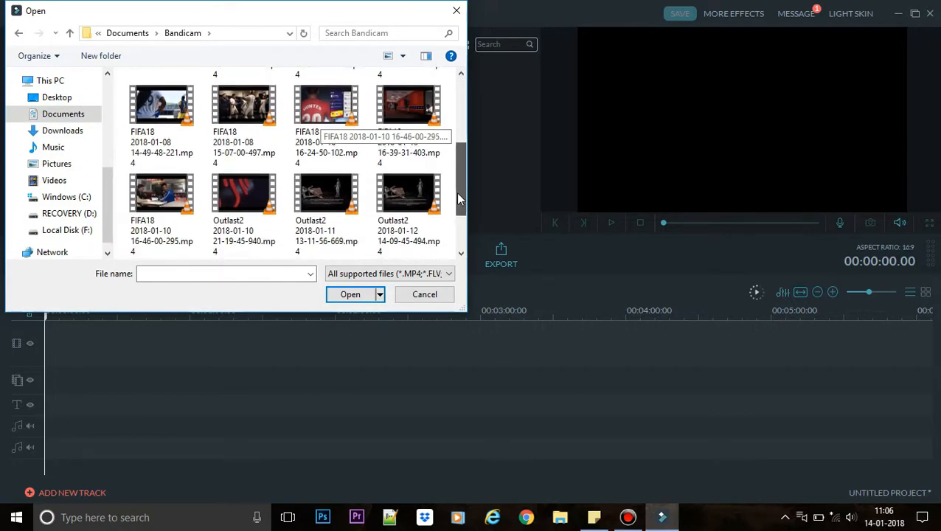
click(267, 197)
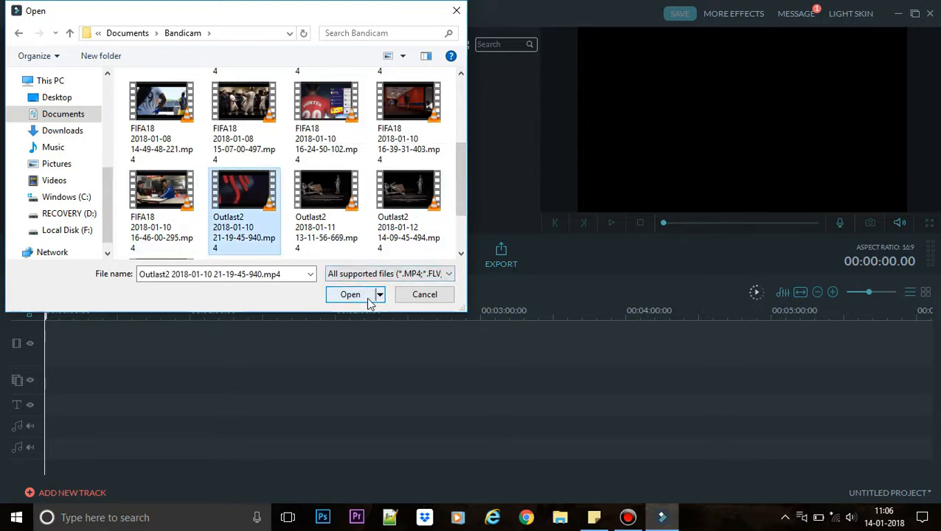
click(361, 294)
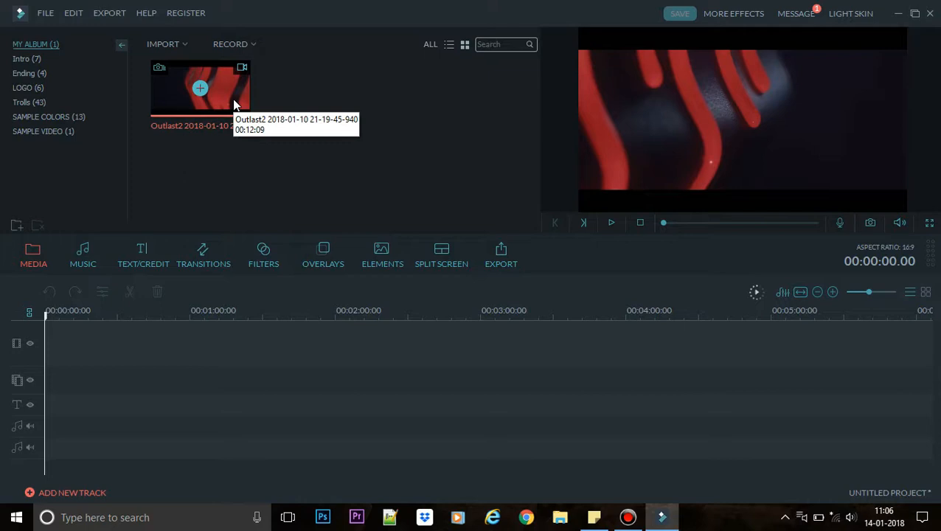
Place the imported Outlast2 video at the start of the video track
drag(238, 98, 324, 126)
drag(303, 228, 188, 333)
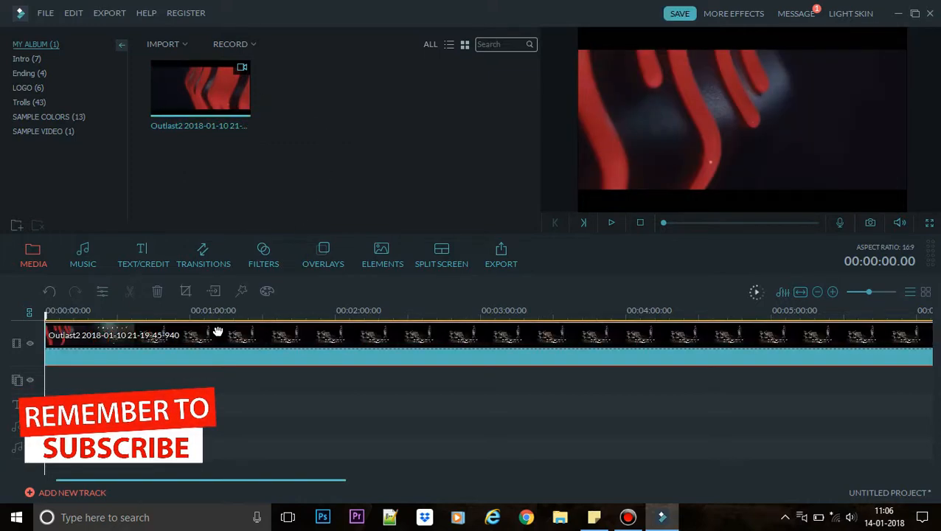
drag(693, 316, 174, 314)
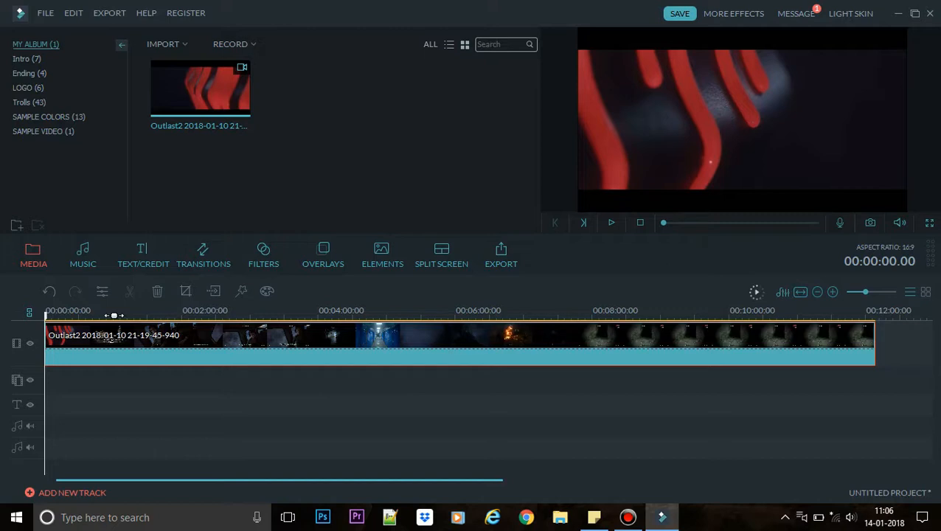
Play the first seconds of the Outlast2 clip and stop the playback
click(612, 225)
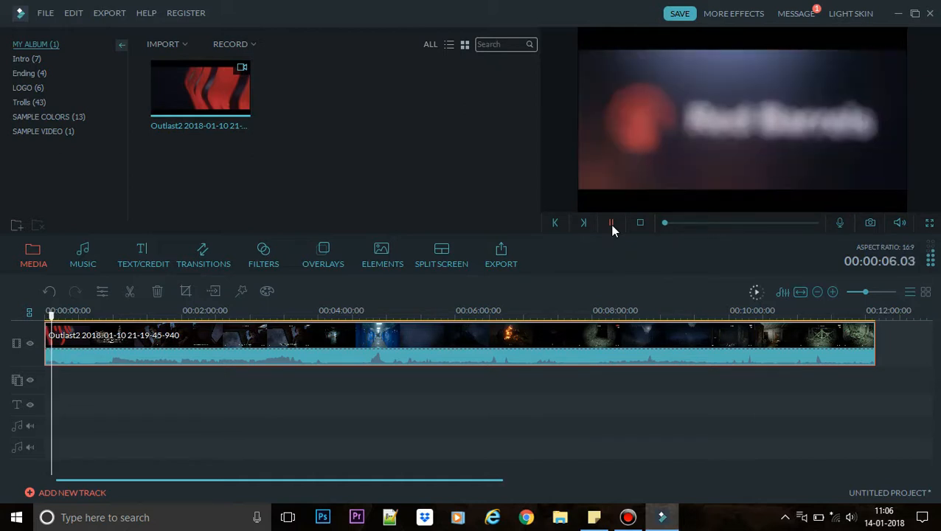
click(612, 224)
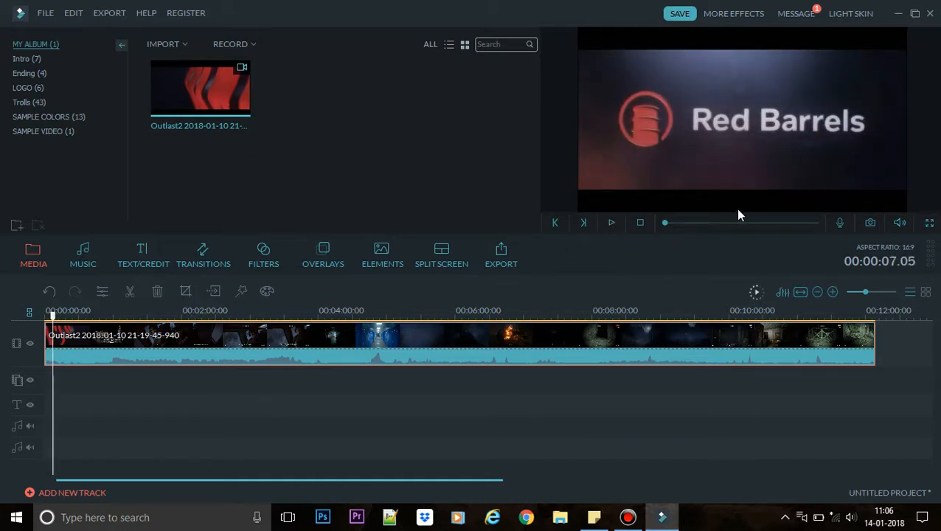
click(640, 222)
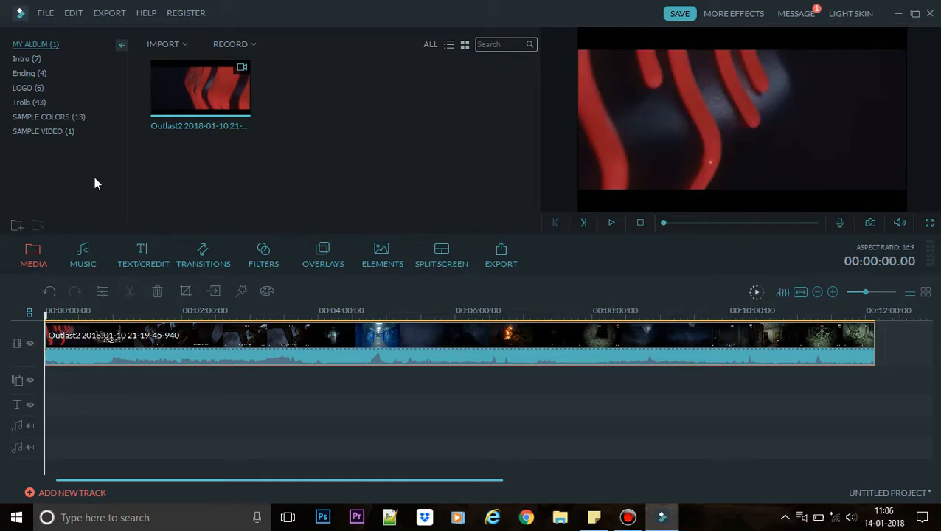
Preview sound effects from the music library, including Celery Break, Chickens, Video Game Over and Video Game Jump
click(84, 258)
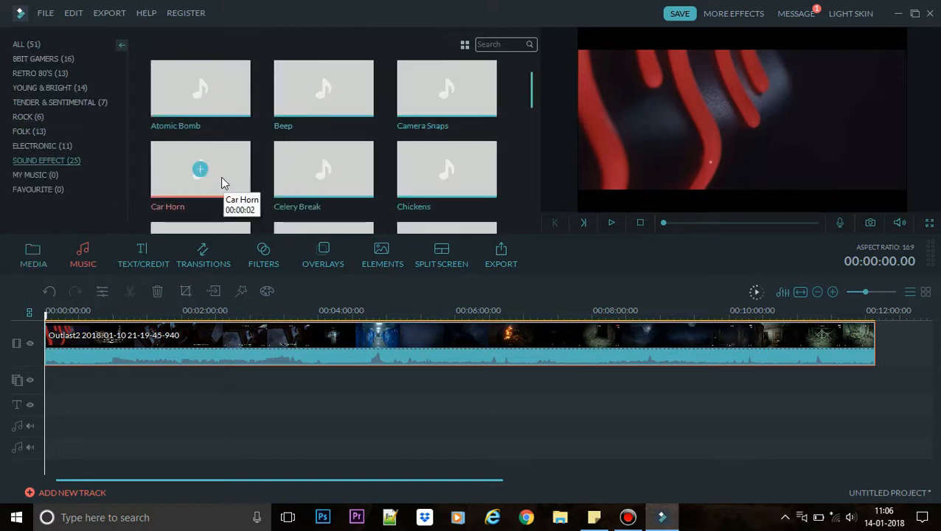
double_click(357, 180)
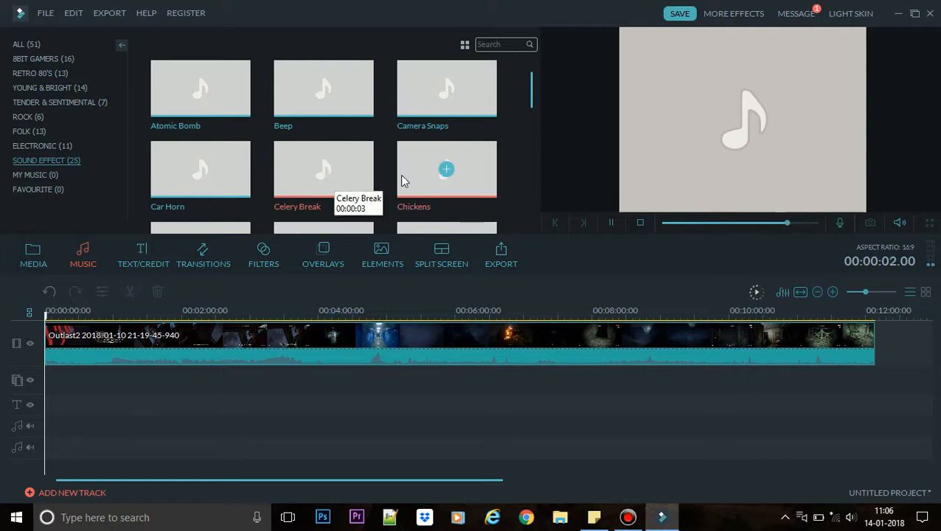
click(403, 180)
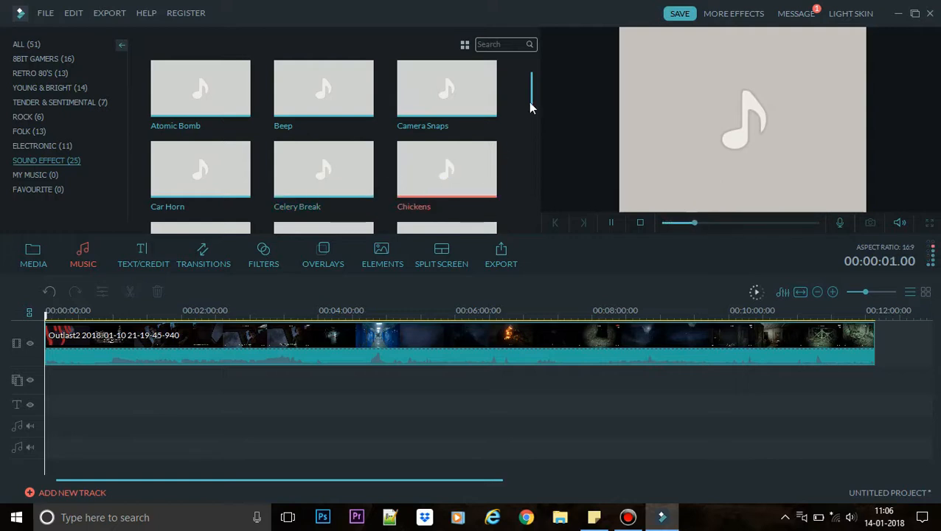
scroll(530, 110, down, 5)
scroll(531, 125, down, 3)
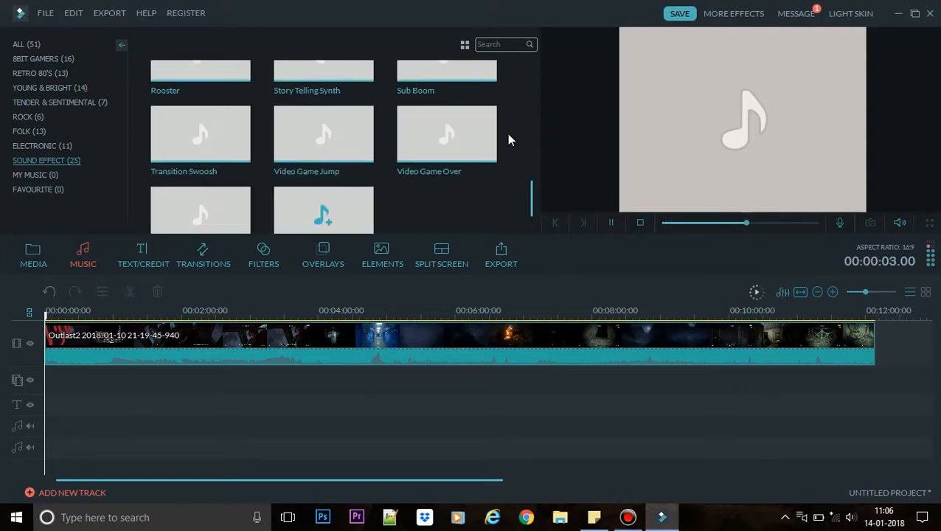
click(499, 144)
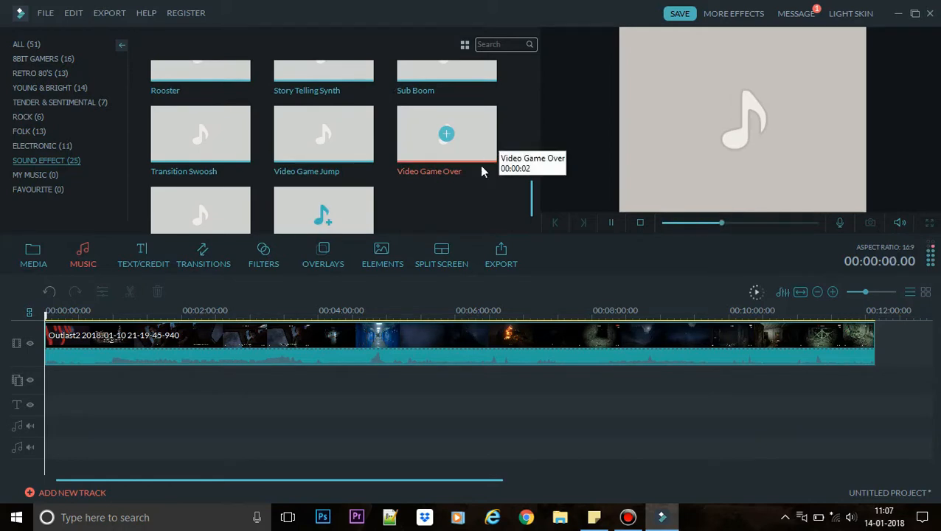
click(339, 156)
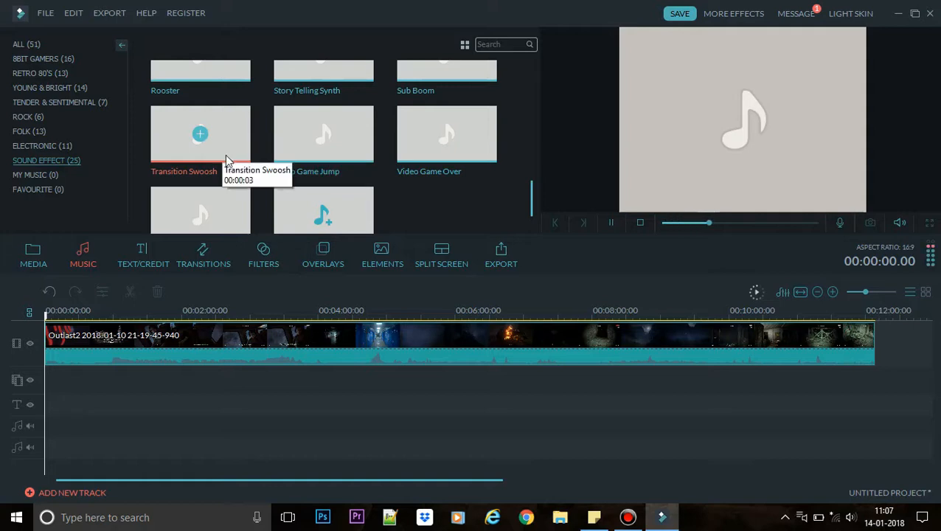
Place the Transition Swoosh sound effect on the first audio track at about 14 seconds
drag(209, 213, 184, 275)
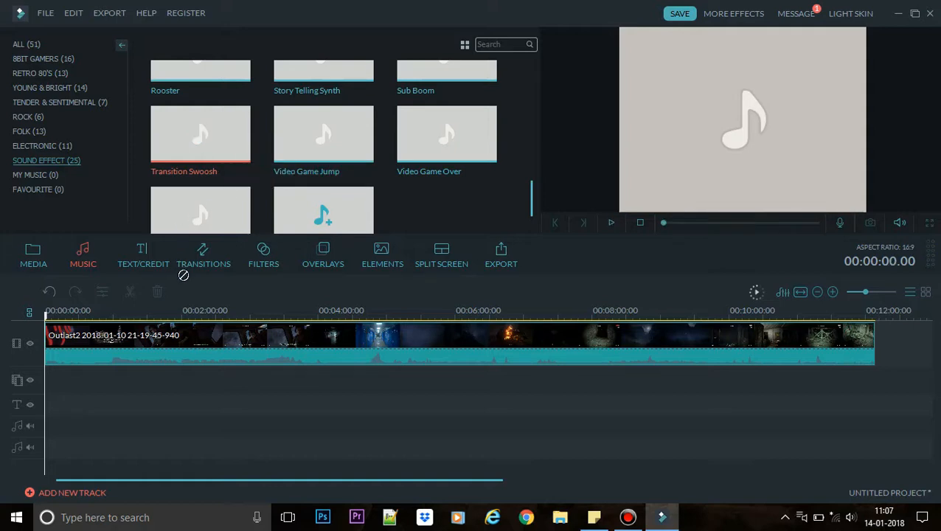
drag(189, 308, 65, 385)
Import the music file 2BAD - Primal Carnage and place it on the first audio track at about 26 seconds
click(33, 258)
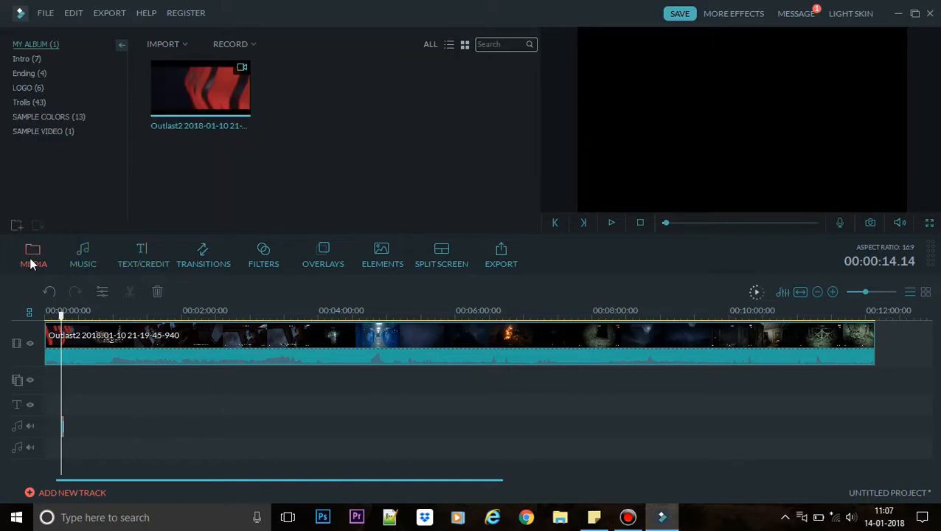
click(176, 44)
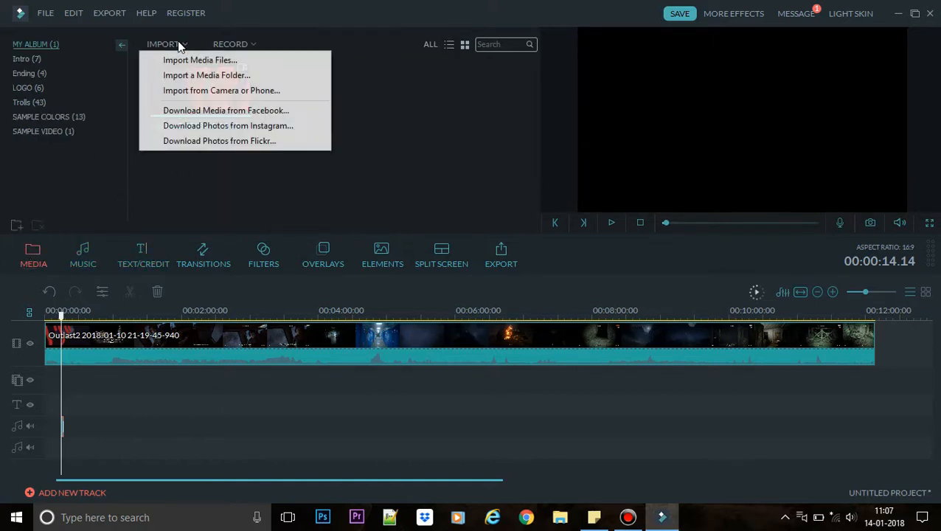
click(191, 60)
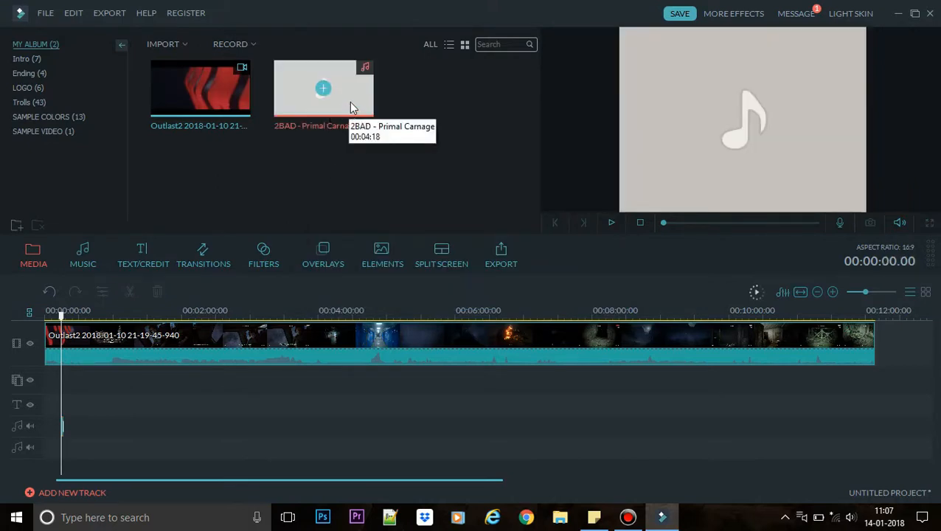
drag(351, 108, 75, 385)
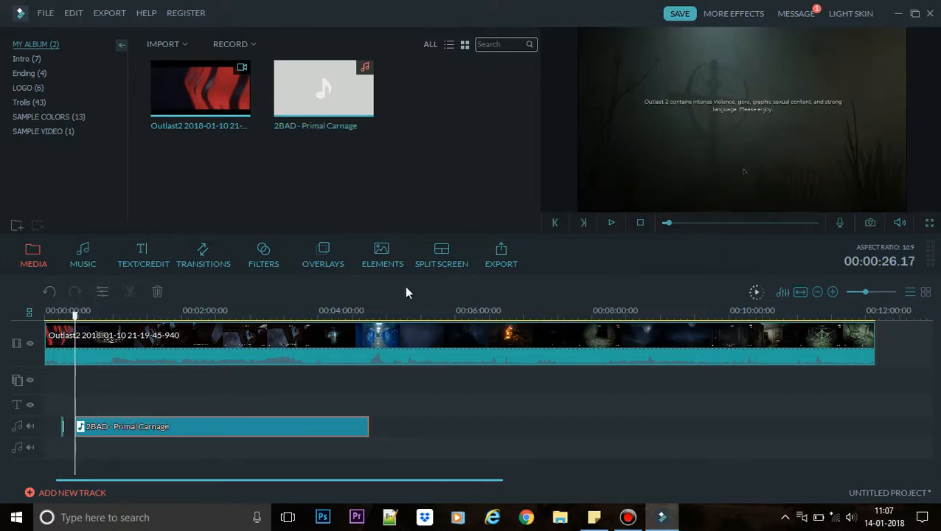
Play the video with the added music, set the 2BAD - Primal Carnage clip's volume to 41, and listen again
click(610, 223)
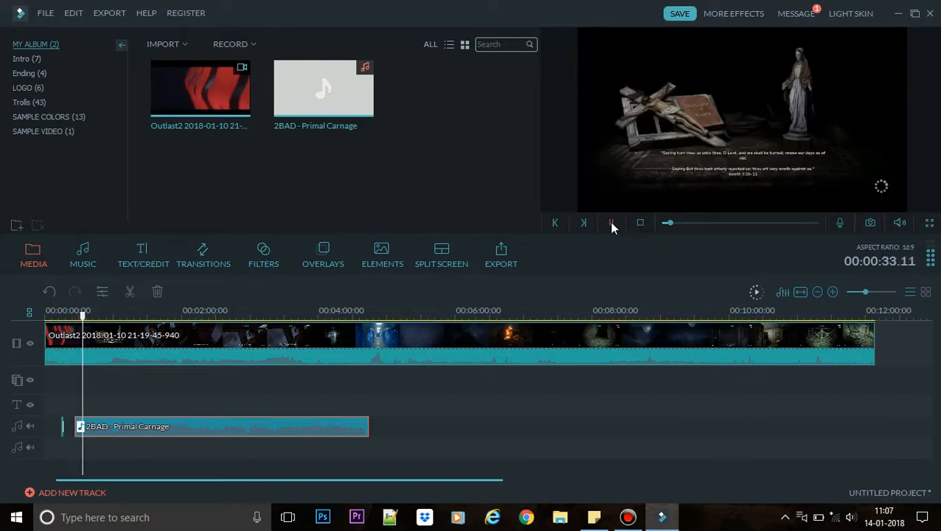
double_click(222, 428)
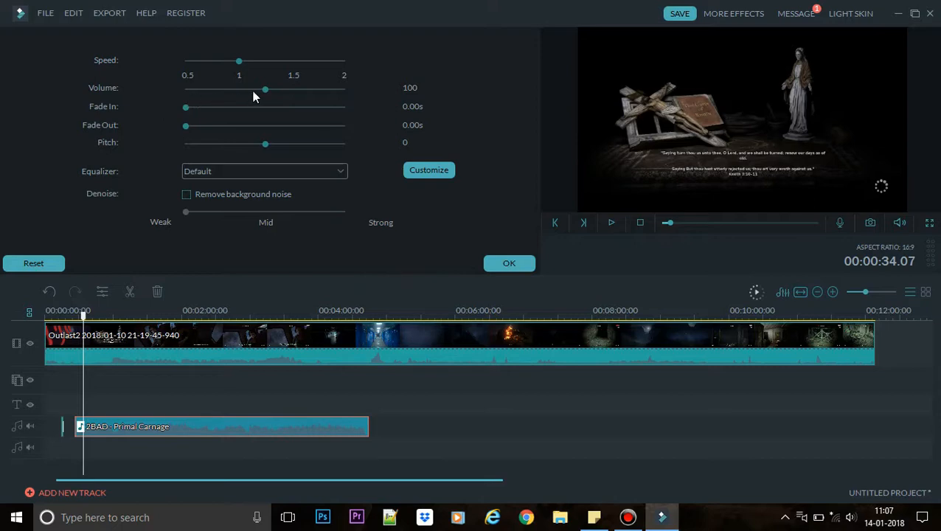
drag(253, 91, 241, 91)
click(610, 222)
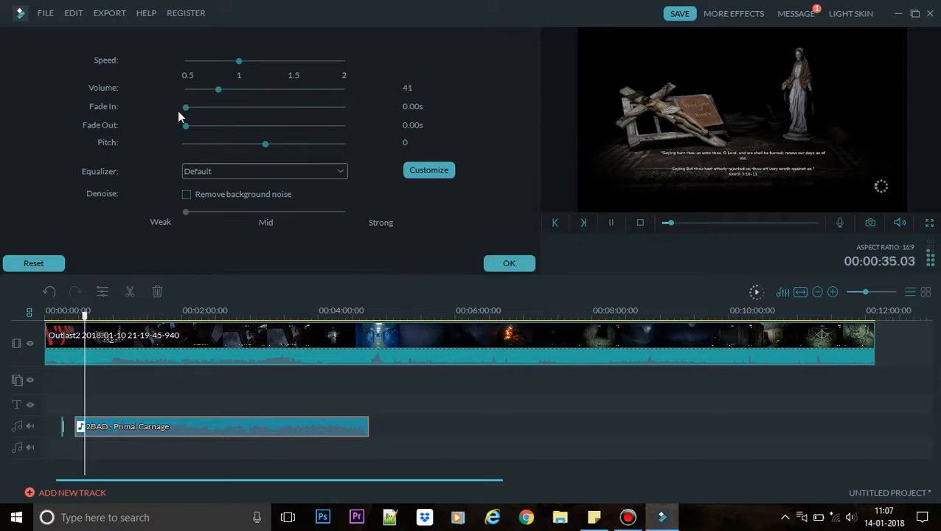
Lower the 2BAD - Primal Carnage clip's volume to 23 and apply the audio settings
drag(215, 88, 202, 90)
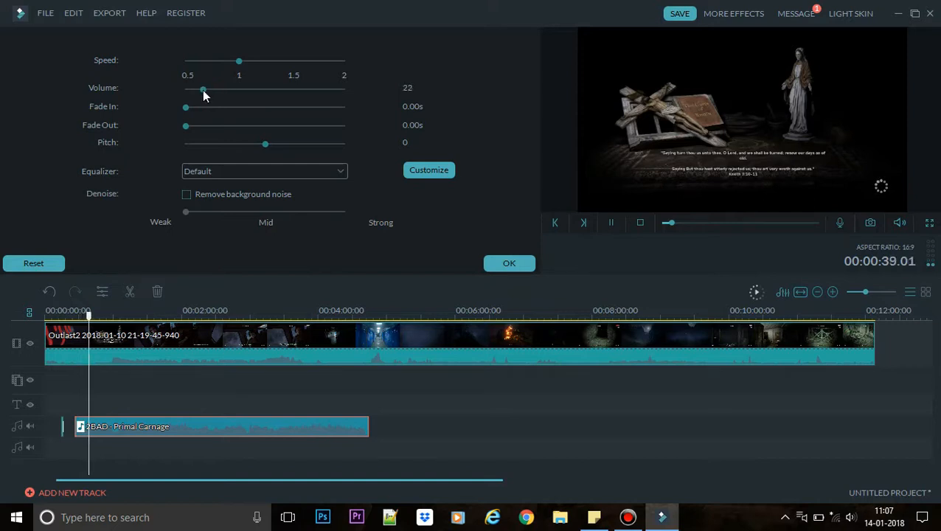
drag(203, 90, 203, 90)
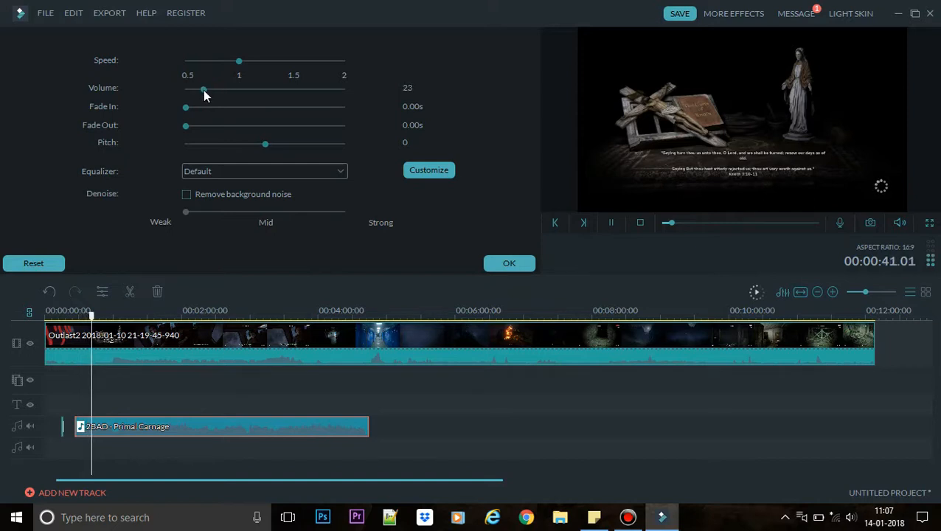
click(496, 262)
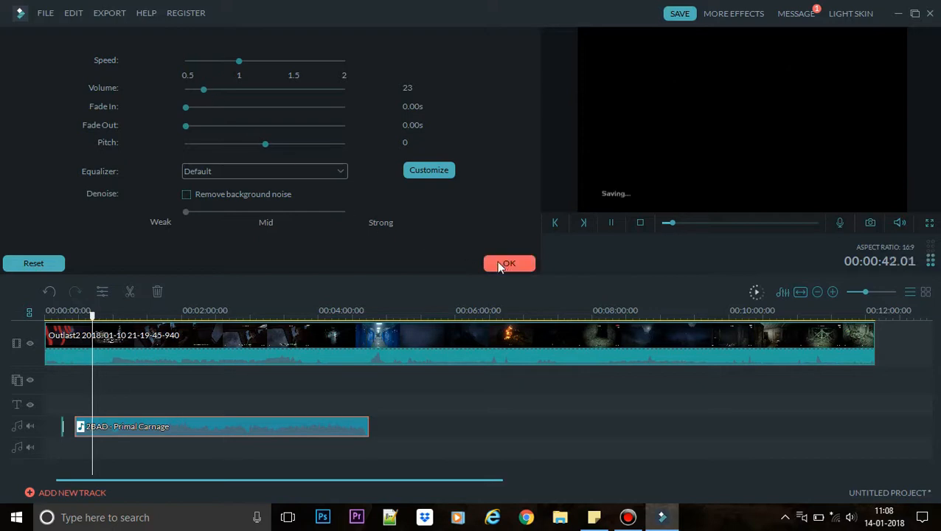
Open the Outlast2 video clip's edit settings and review its video and audio adjustment options
click(314, 348)
double_click(299, 347)
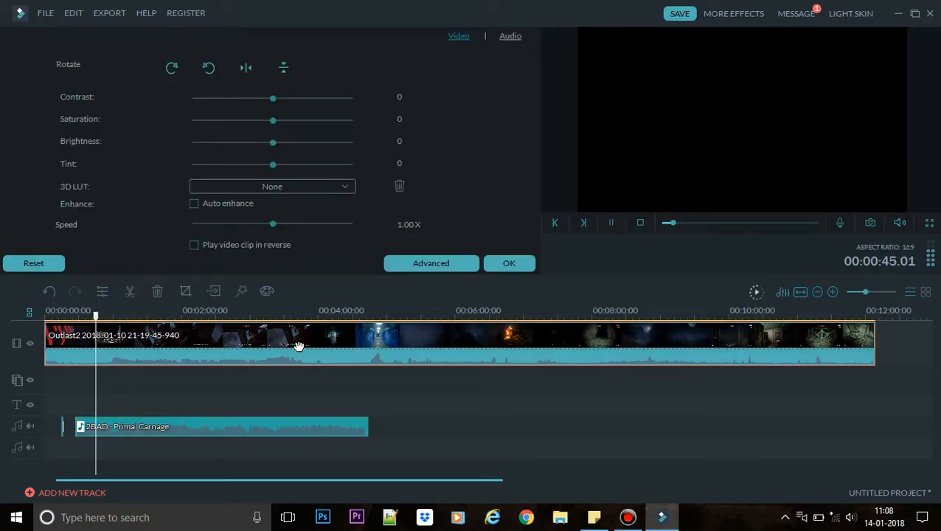
right_click(300, 329)
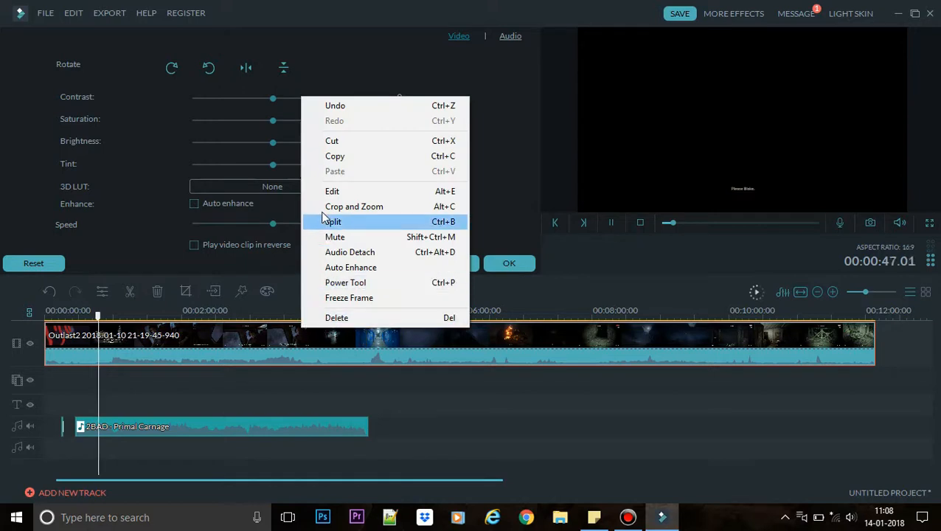
click(338, 190)
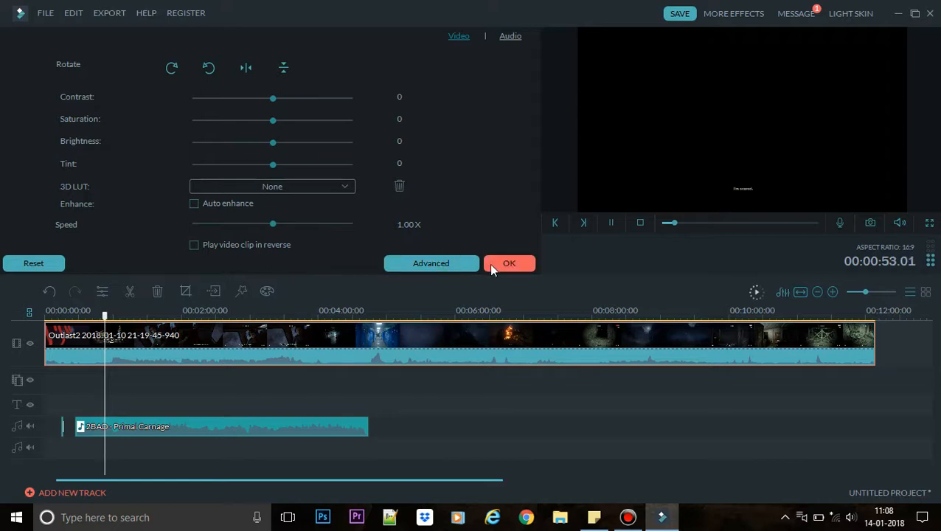
click(514, 38)
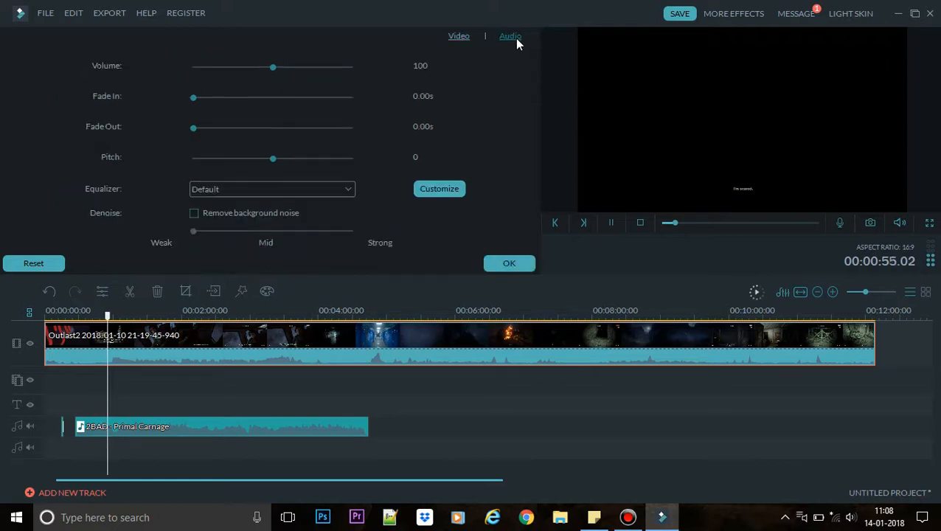
click(464, 36)
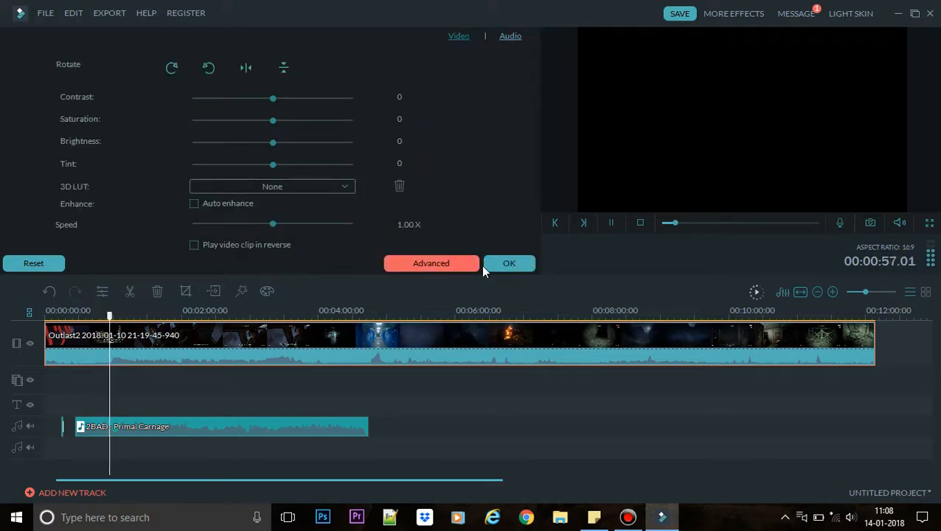
click(498, 264)
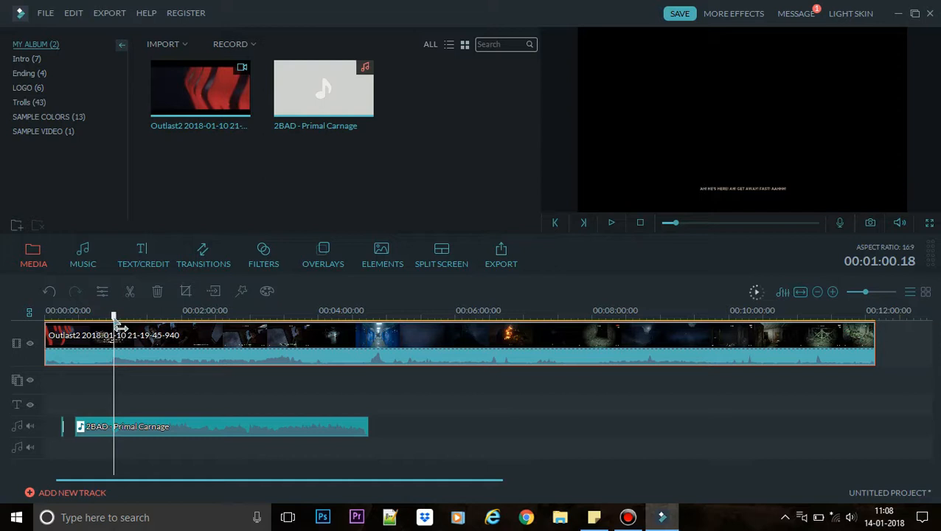
Delete the 2BAD - Primal Carnage music and the Transition Swoosh sound effect from the first audio track
drag(118, 328, 2, 331)
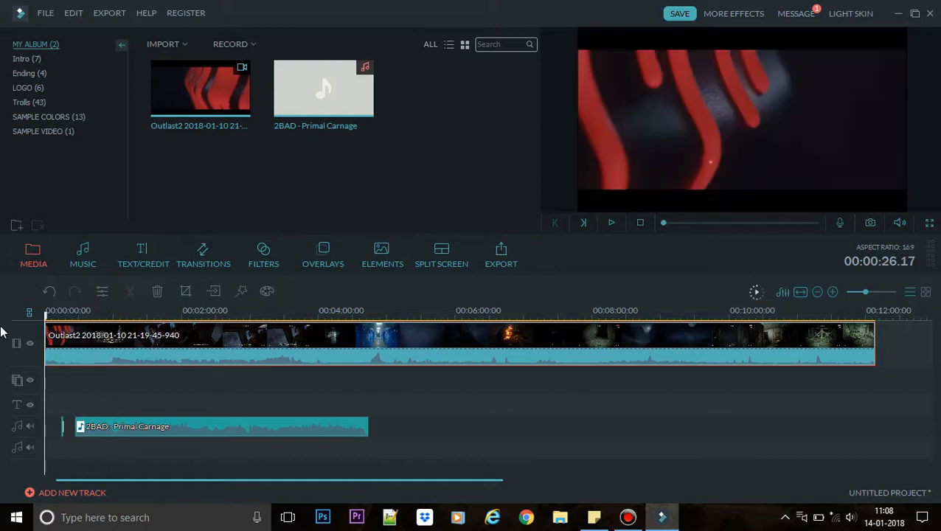
click(177, 435)
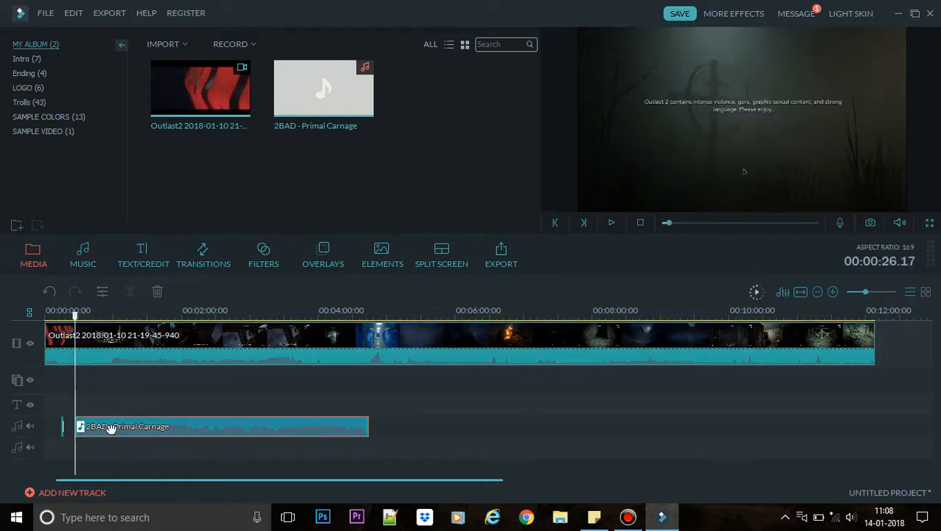
right_click(138, 430)
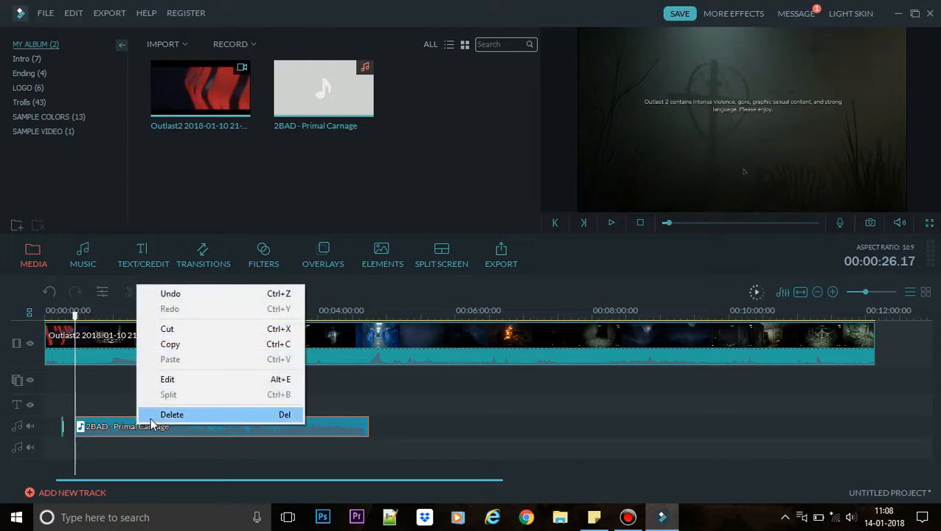
click(171, 415)
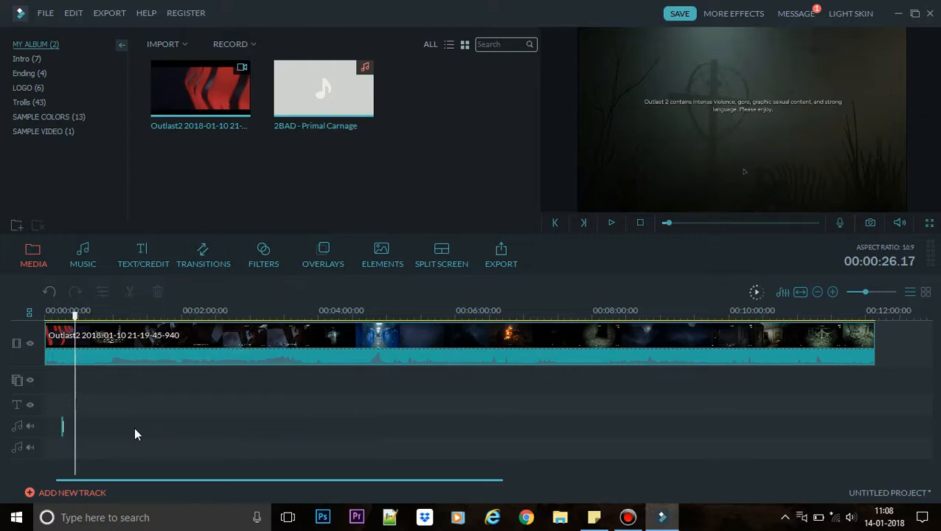
click(63, 424)
right_click(64, 421)
click(68, 419)
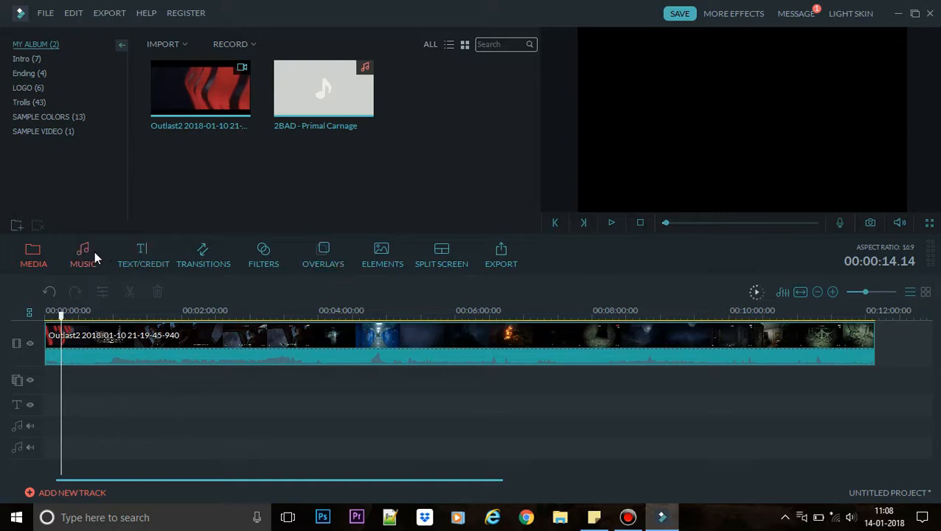
Browse the text and credit presets and preview LowerThirds 1 and LowerThirds 2
click(131, 251)
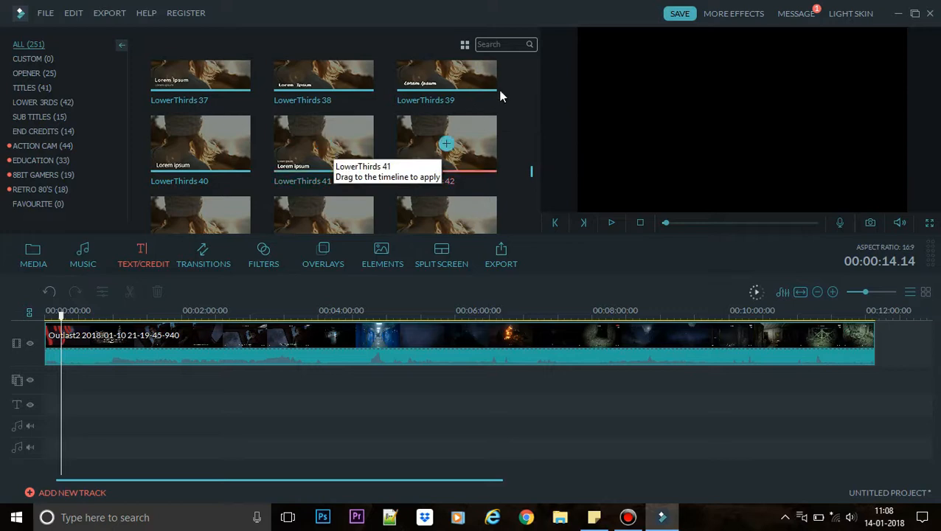
scroll(531, 183, down, 4)
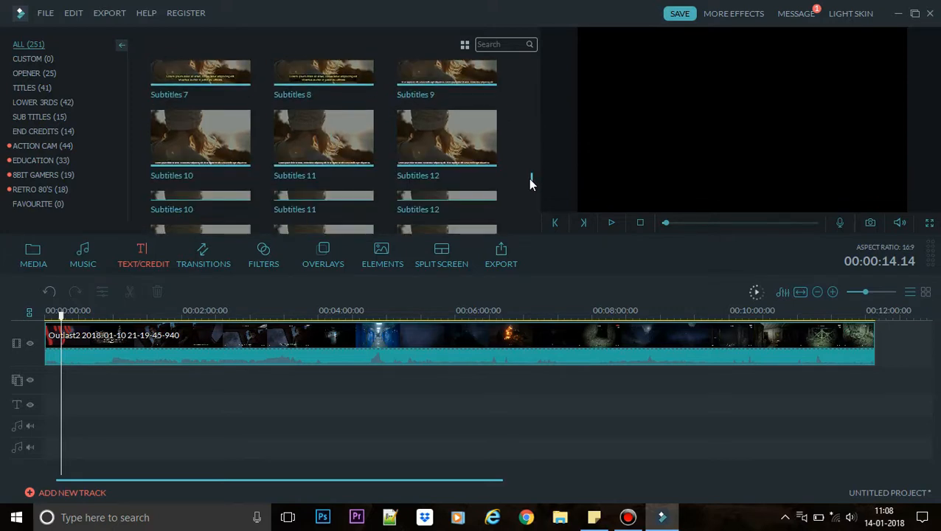
drag(529, 183, 526, 164)
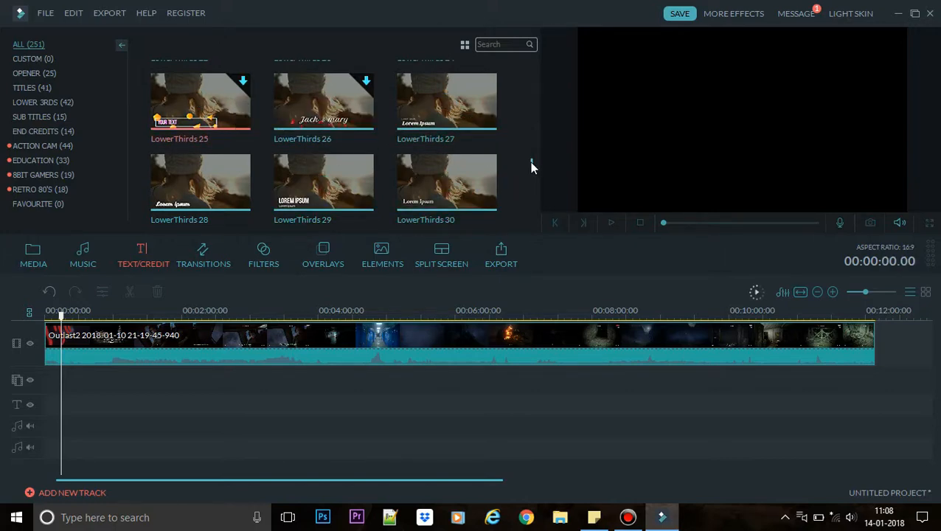
drag(530, 161, 498, 159)
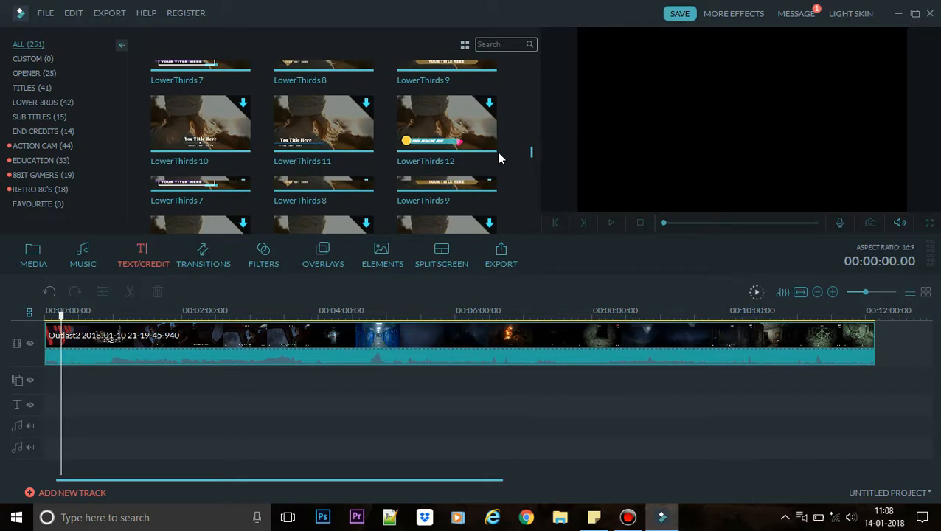
scroll(479, 158, up, 3)
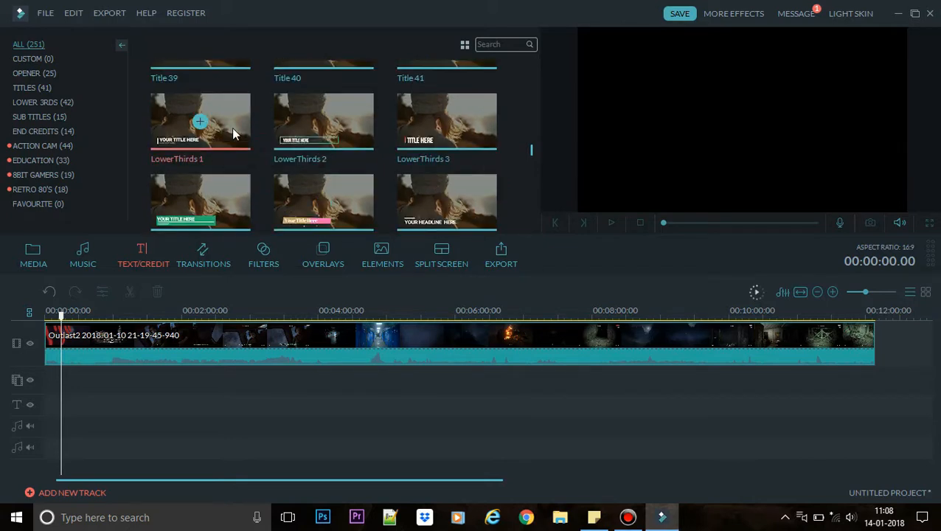
click(232, 129)
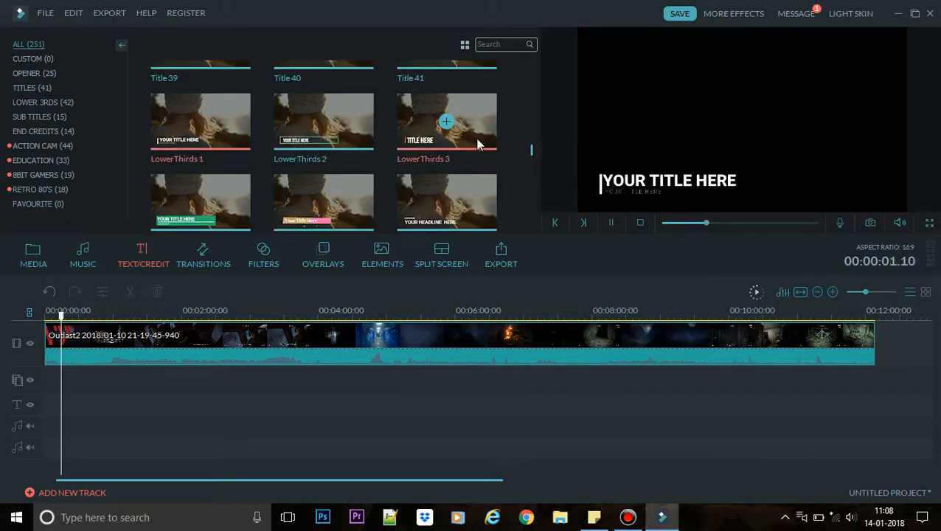
click(367, 124)
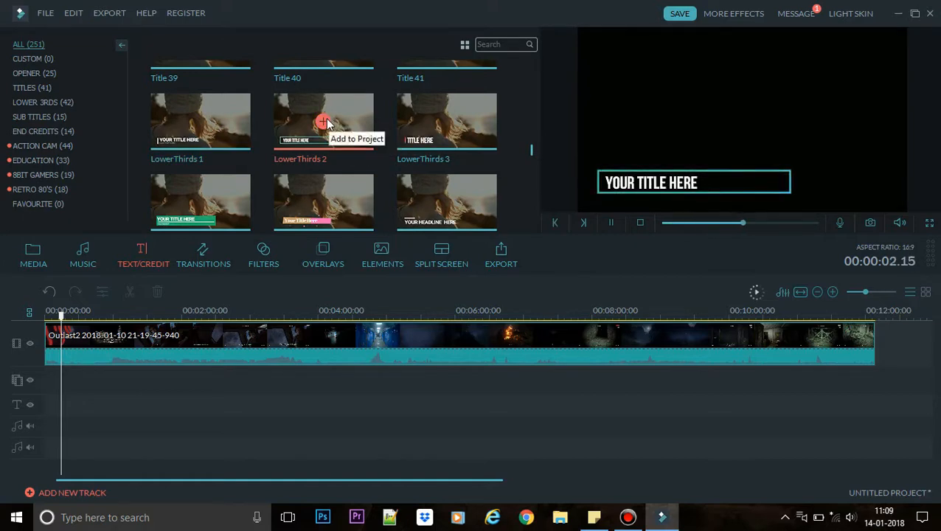
mouse_move(342, 126)
mouse_down()
mouse_move(260, 301)
mouse_move(196, 360)
mouse_move(242, 304)
mouse_move(338, 122)
mouse_up()
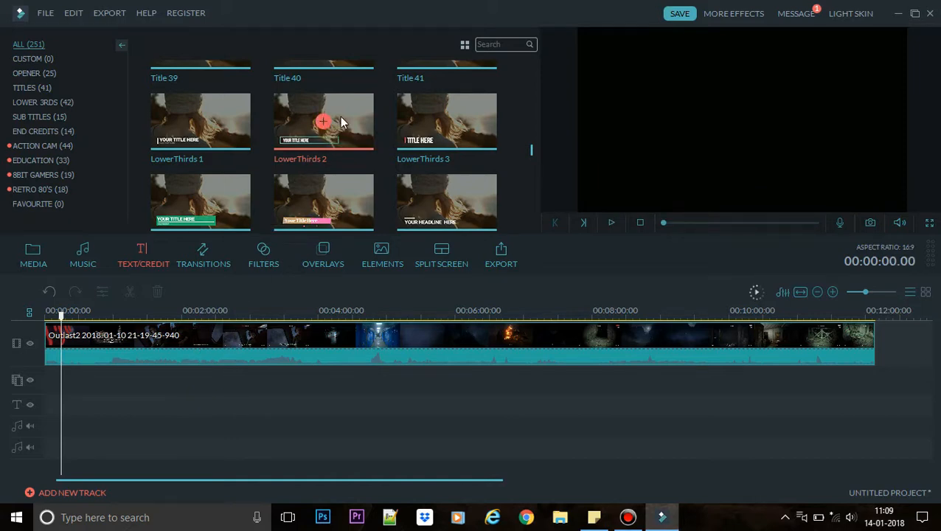
Place the LowerThirds 2 title on the text track at about 14 seconds and play it over the video
right_click(341, 118)
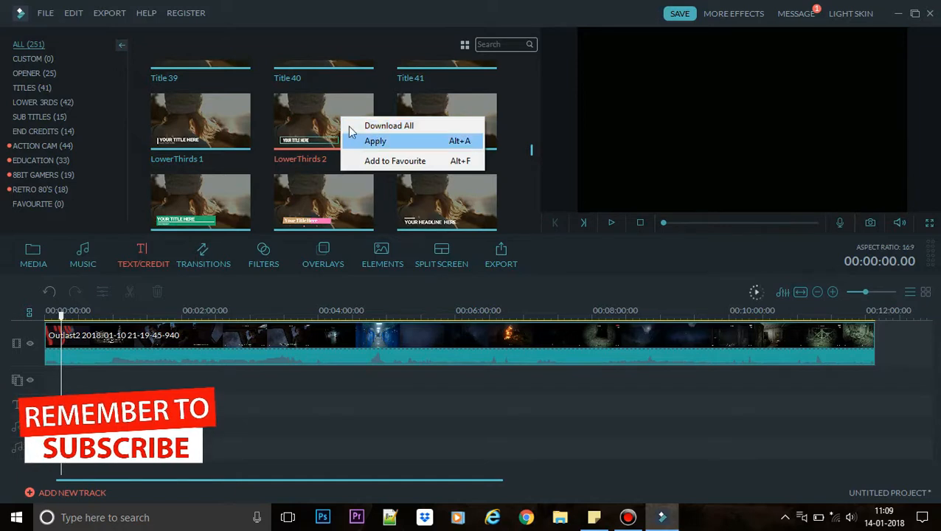
click(326, 116)
drag(346, 123, 66, 389)
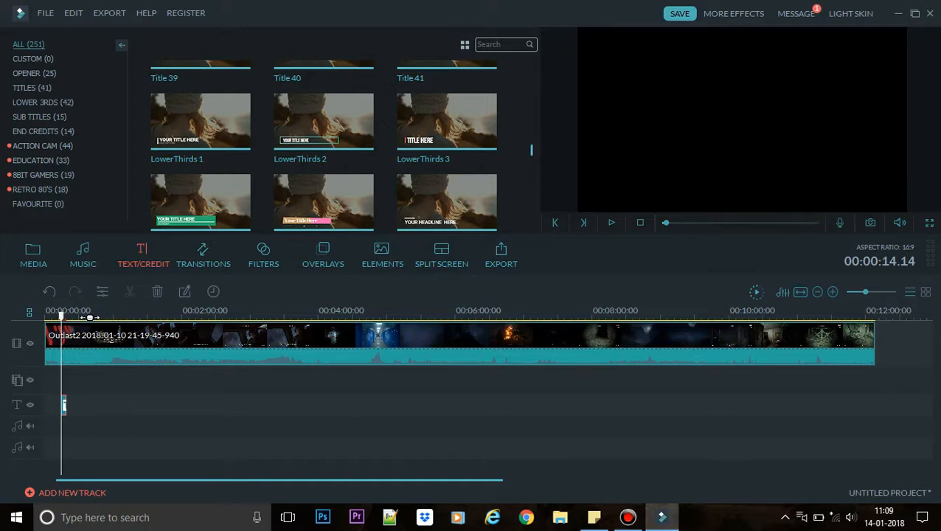
drag(87, 317, 532, 328)
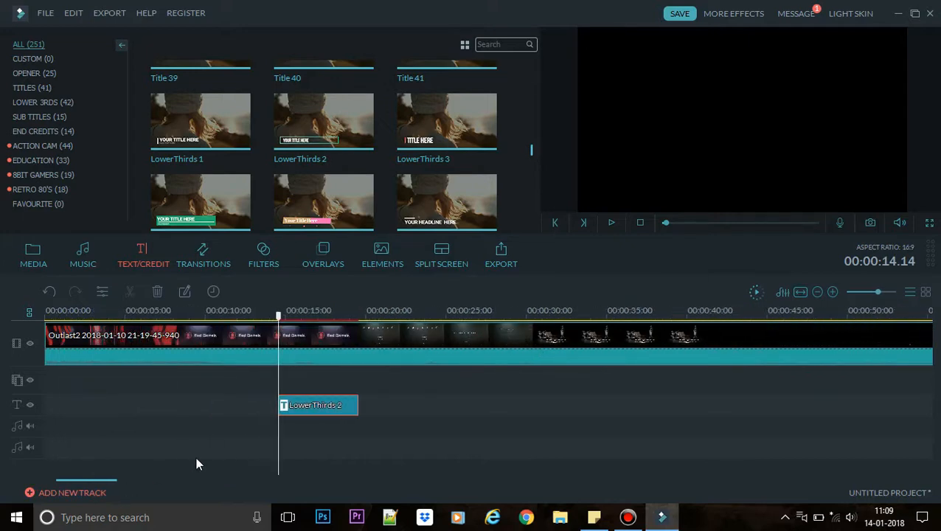
key(space)
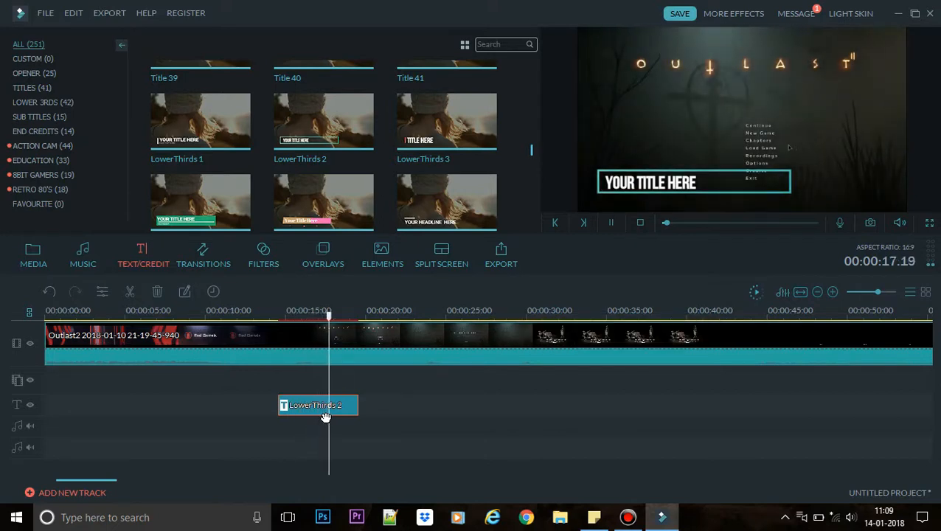
key(space)
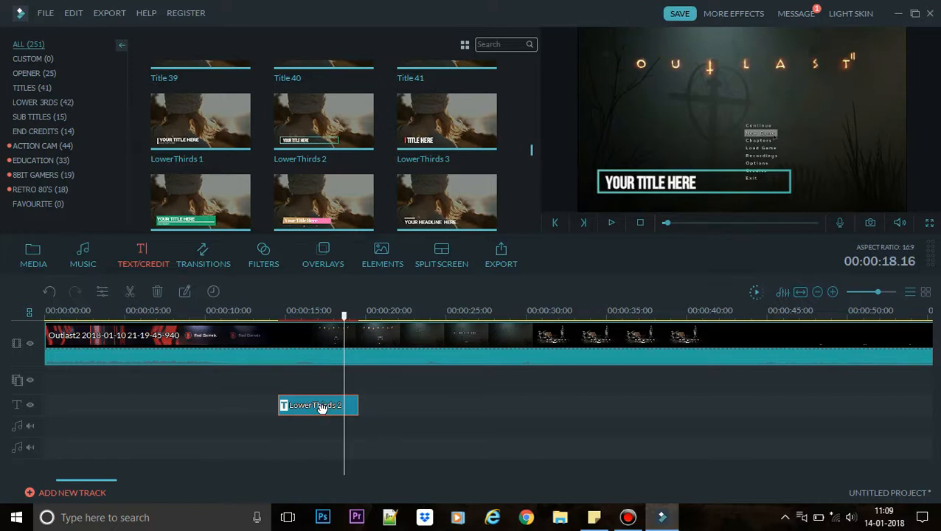
Replace the LowerThirds 2 title's placeholder text with "New Game" and apply the change
double_click(321, 407)
right_click(321, 408)
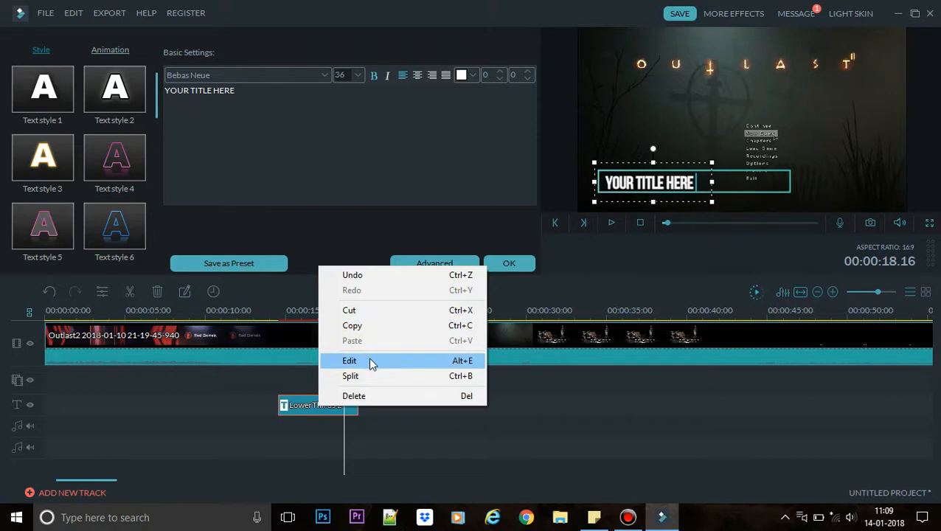
click(294, 405)
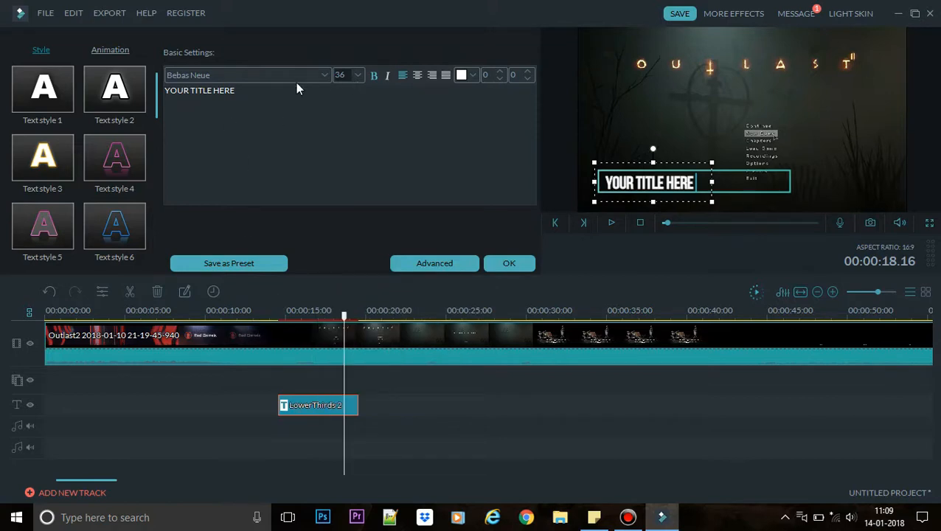
drag(268, 92, 110, 97)
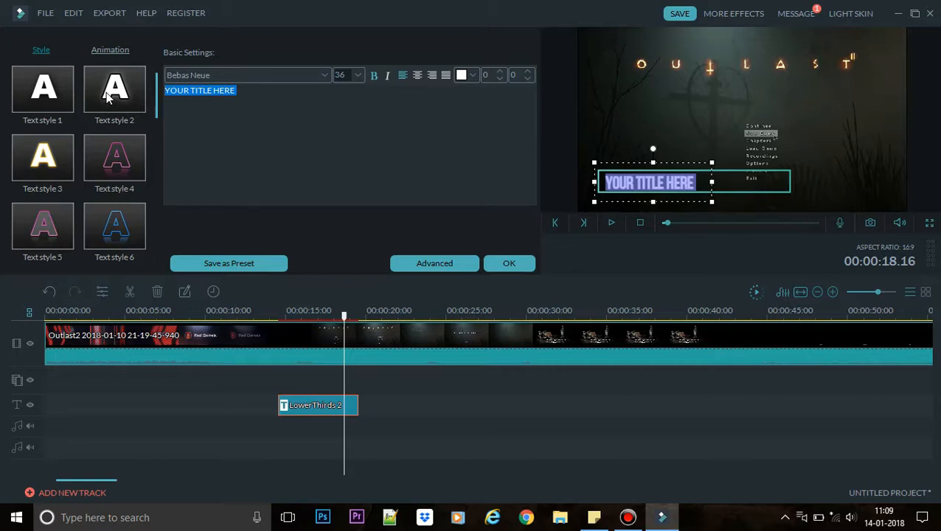
text(New)
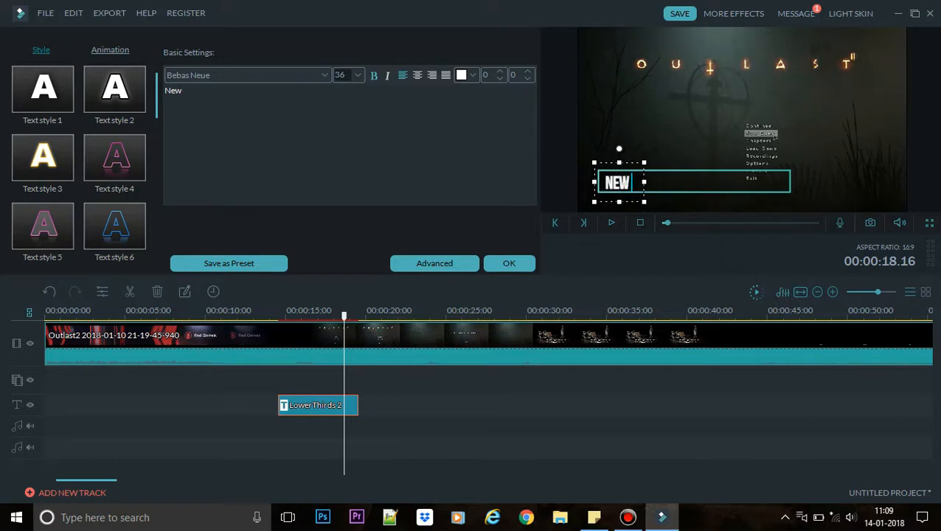
text( Gamep)
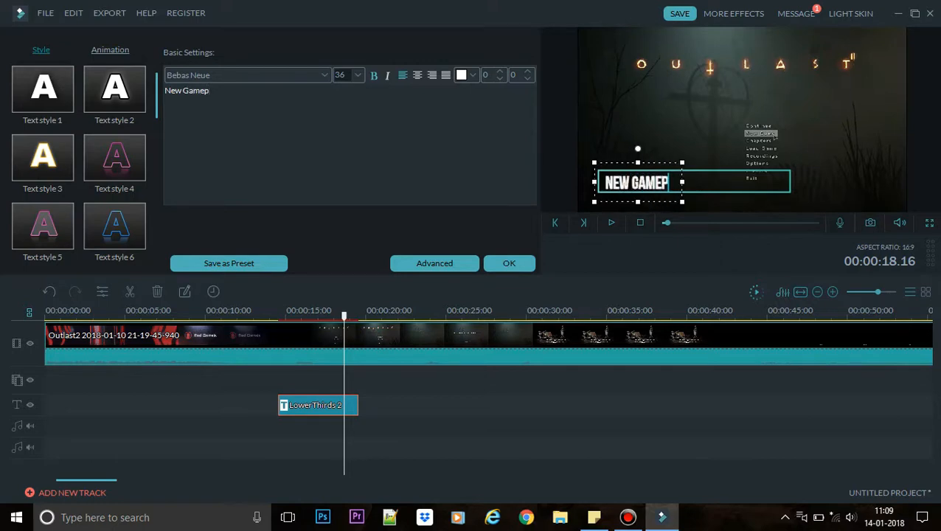
key(BackSpace)
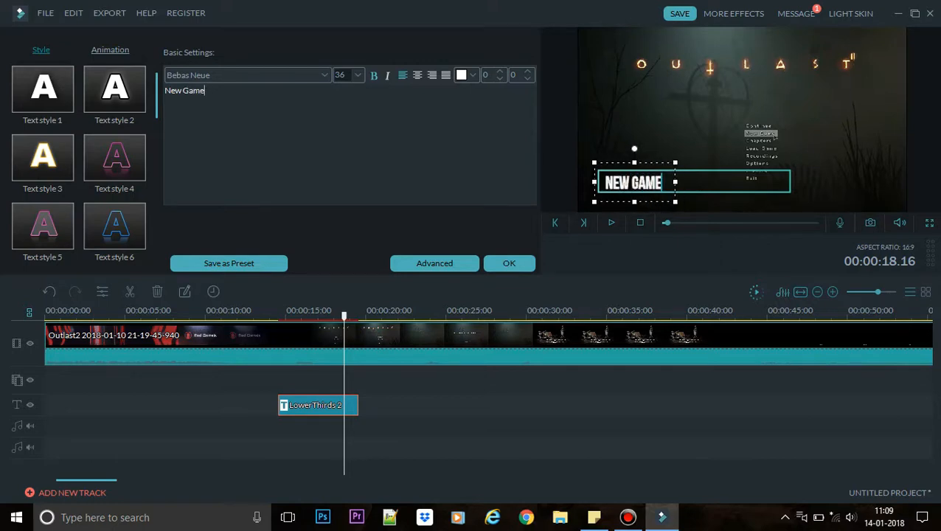
click(508, 264)
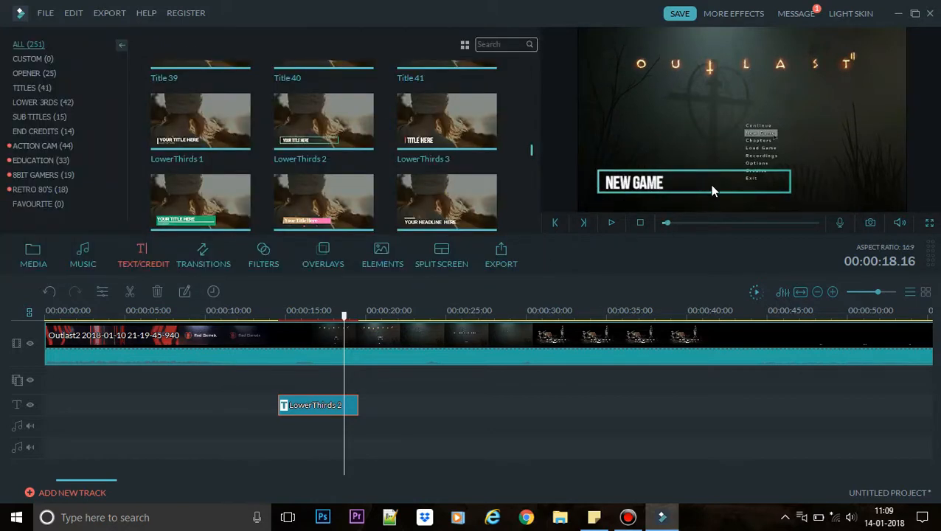
Narrow the LowerThirds 2 title's frame so that it fits closely around the New Game text
right_click(346, 406)
click(367, 362)
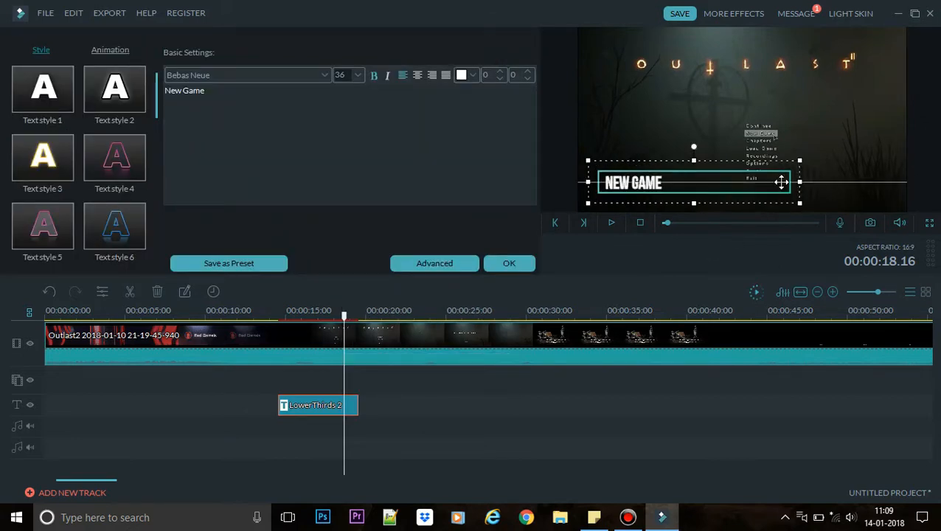
click(781, 182)
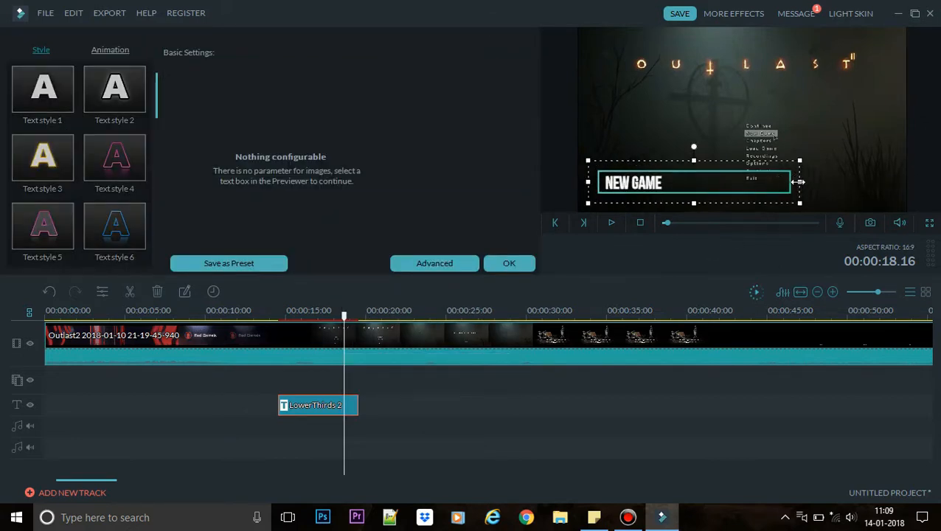
drag(798, 182, 673, 193)
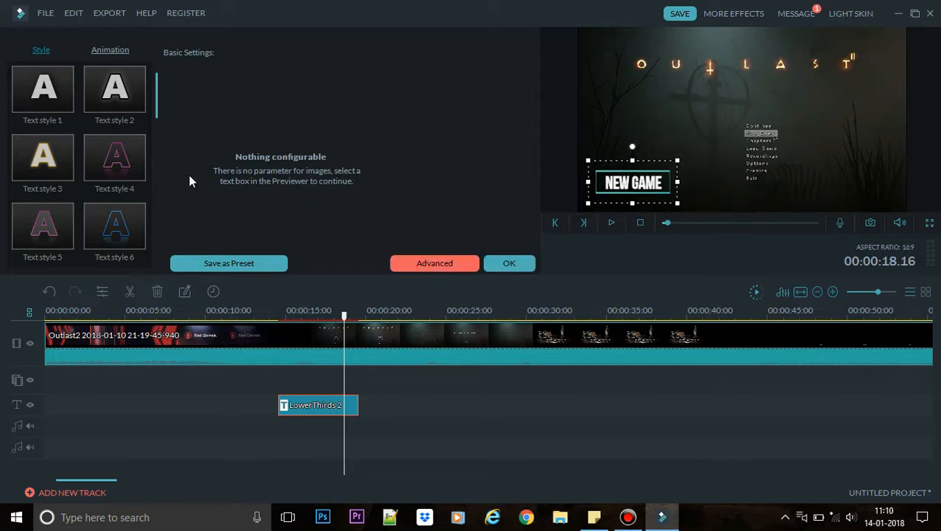
Look through the title's animation and style presets and accept the title edit
click(111, 49)
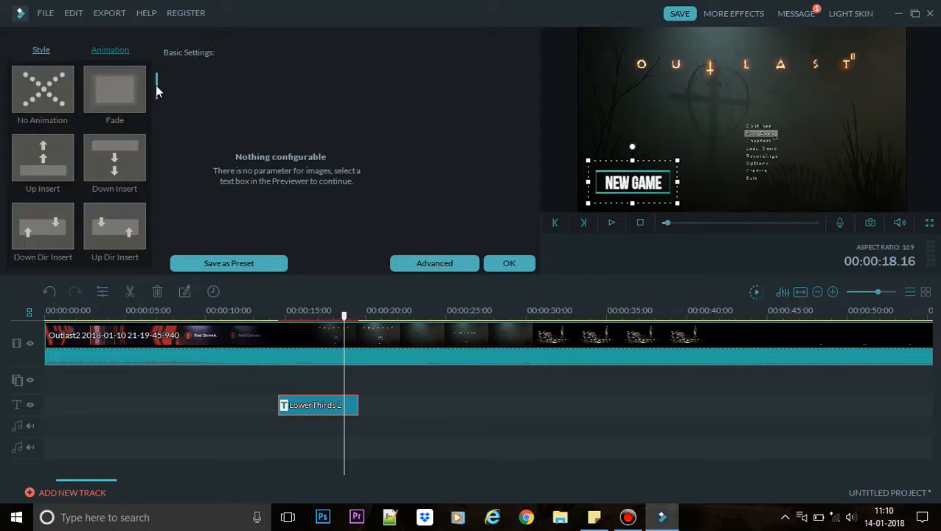
drag(156, 85, 154, 66)
click(40, 52)
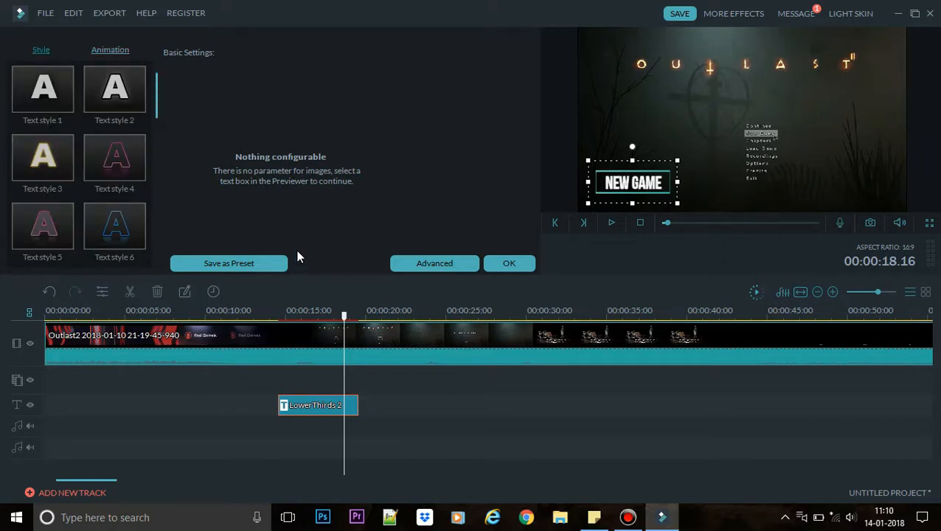
click(490, 263)
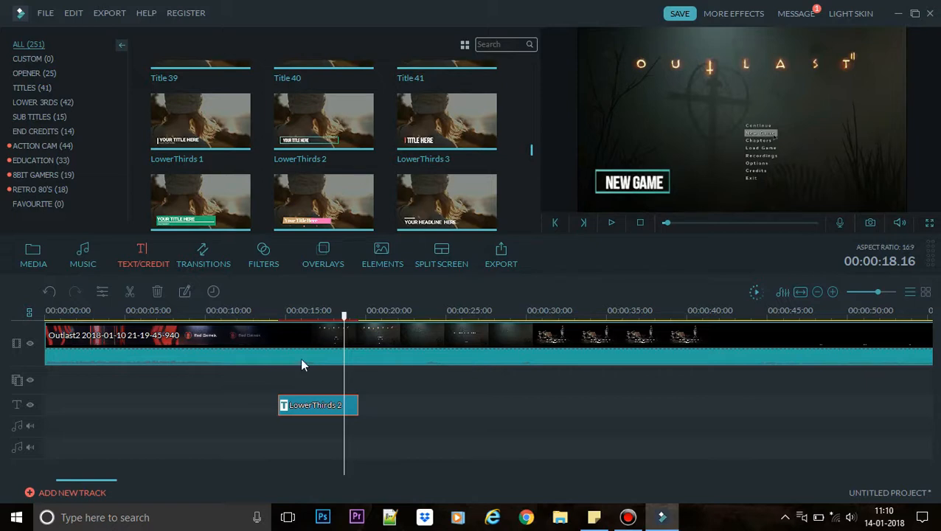
Play the edited New Game title over the video from about 14 seconds
drag(344, 317, 273, 317)
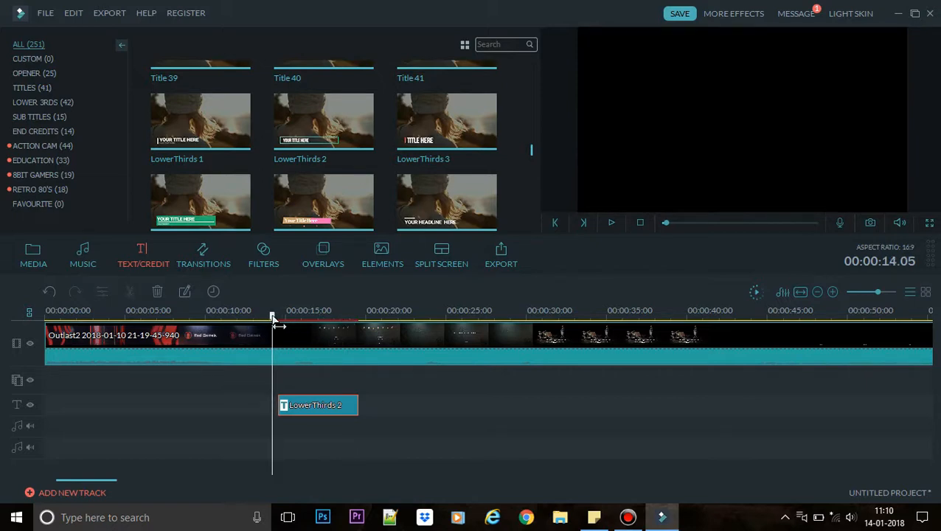
key(space)
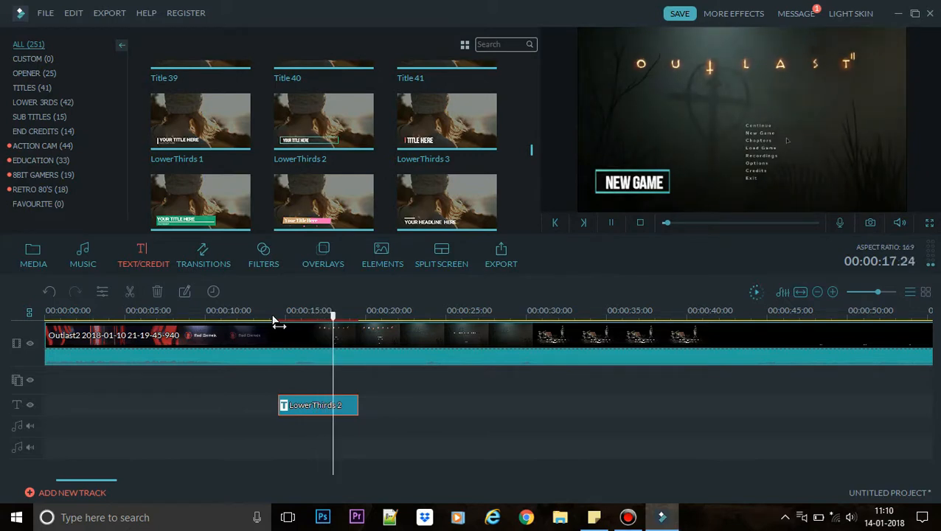
key(space)
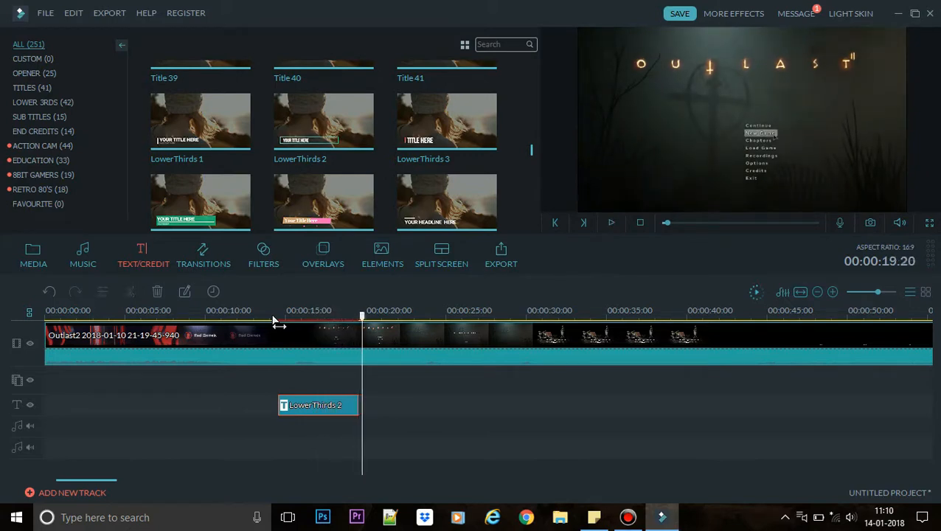
Split the Outlast2 video clip at 00:00:20.22, shortly after the New Game title ends
drag(506, 312, 209, 312)
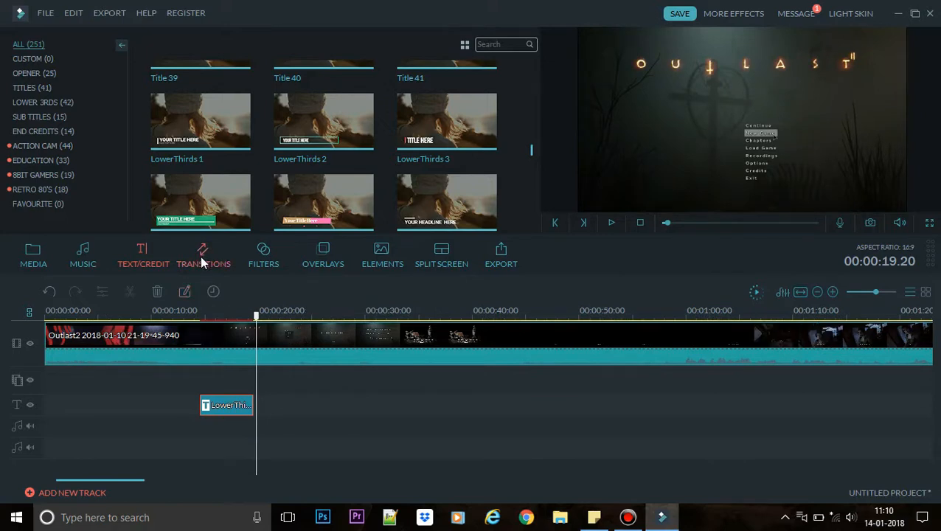
click(262, 316)
mouse_move(264, 320)
mouse_down()
mouse_move(273, 320)
mouse_move(270, 333)
mouse_up()
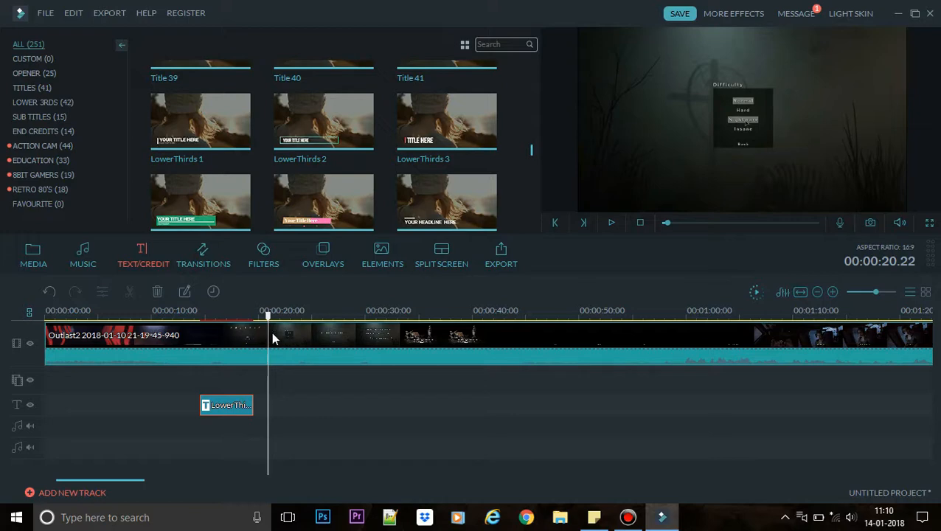
click(224, 335)
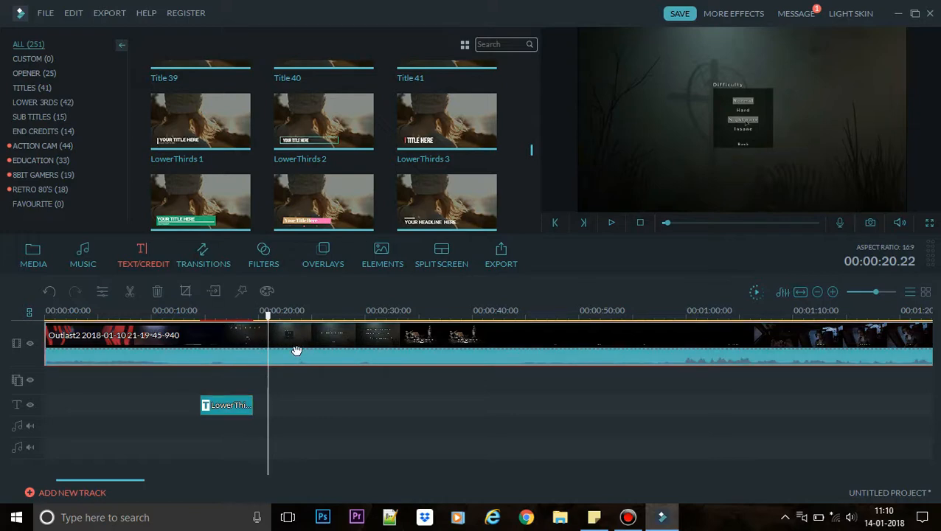
click(129, 293)
right_click(284, 345)
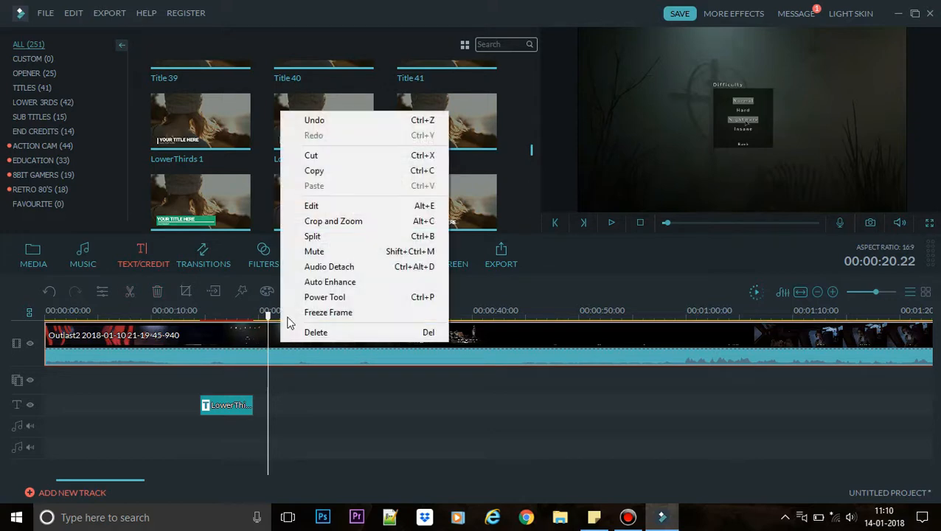
click(307, 240)
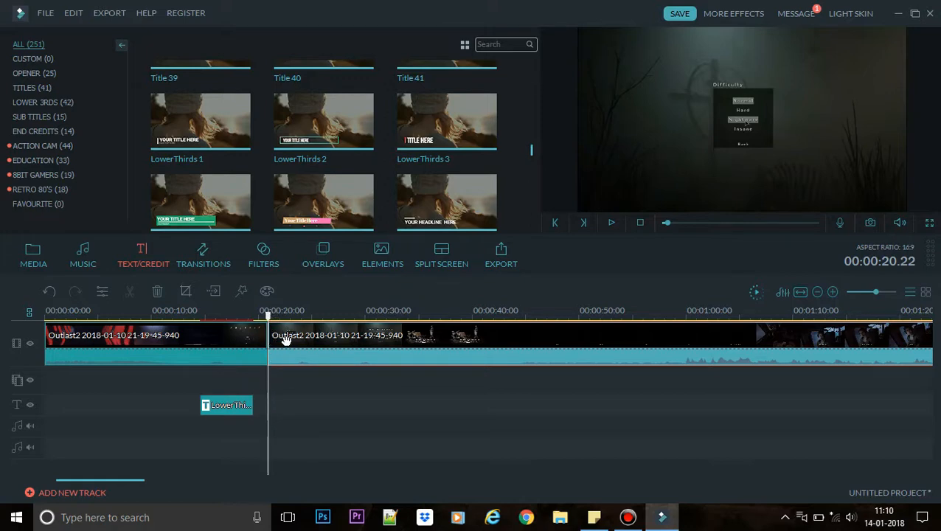
Try deleting the video segment after the split, and undo the deletion
click(286, 339)
key(Delete)
key(ctrl+z)
Show all the available transitions in the transitions library
click(189, 253)
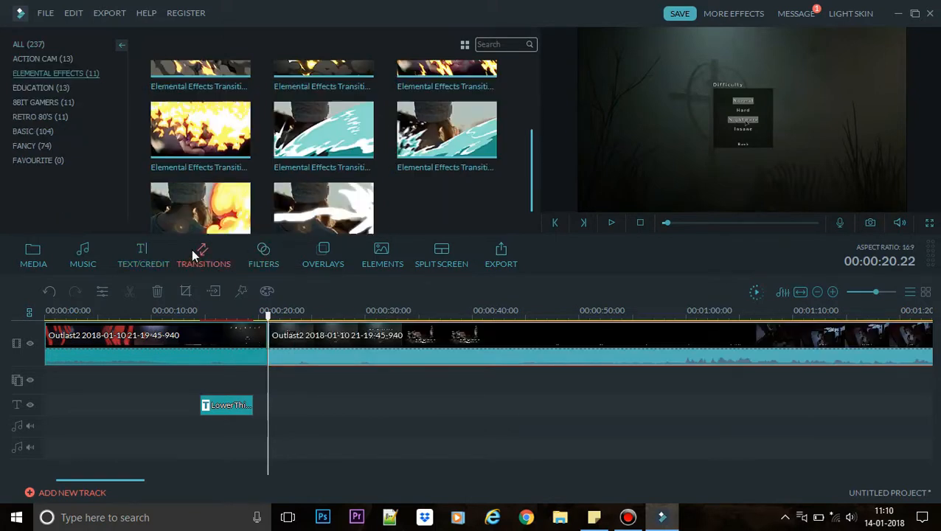
click(147, 255)
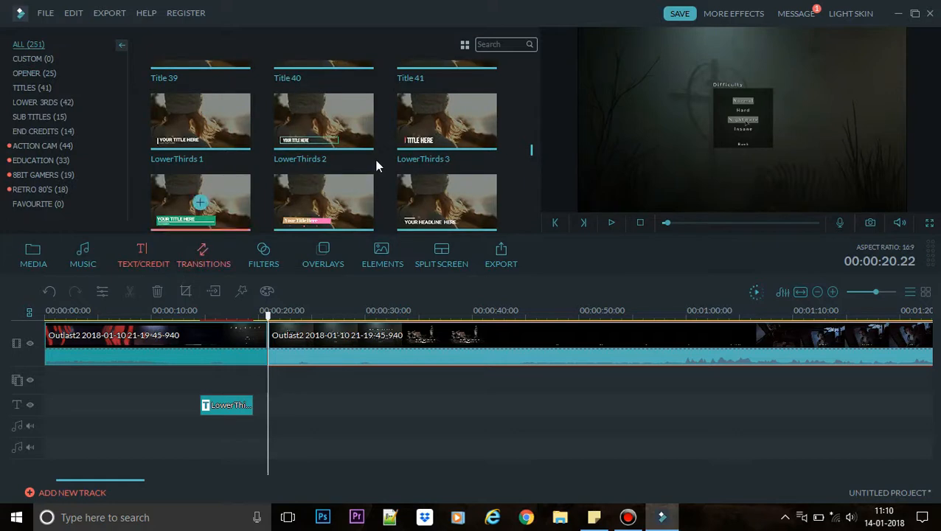
click(200, 254)
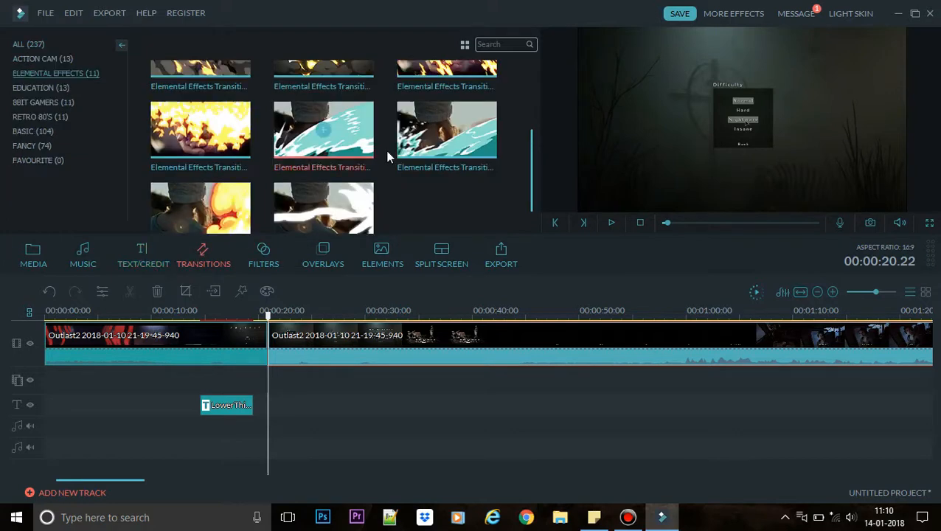
click(40, 43)
scroll(356, 163, up, 2)
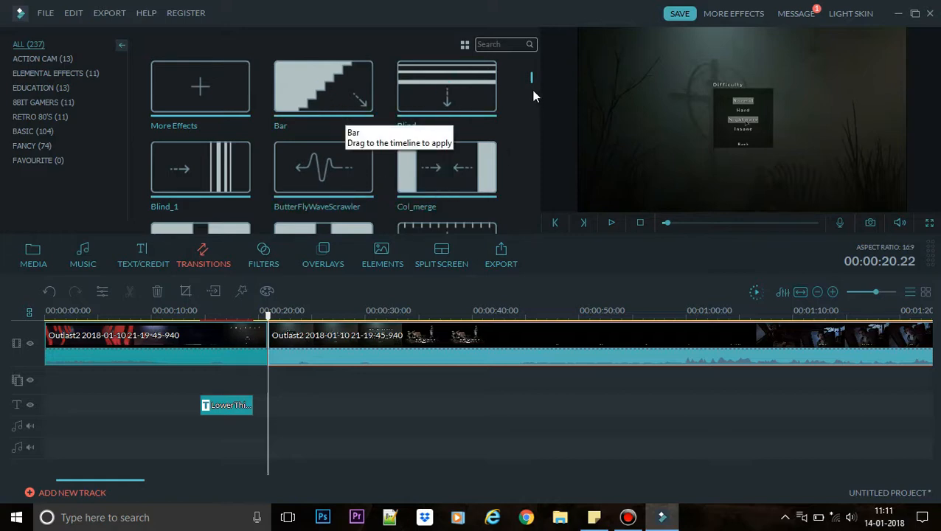
Preview several transitions, including Blind, Col_merge, ButterFlyWaveScrawler, Blind_1, Col_whisk and Col_split_2
click(467, 86)
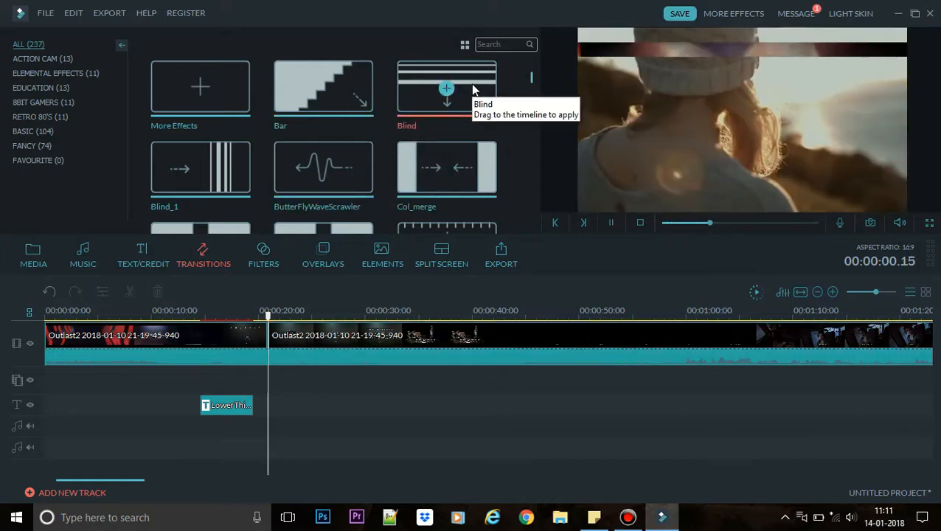
click(468, 158)
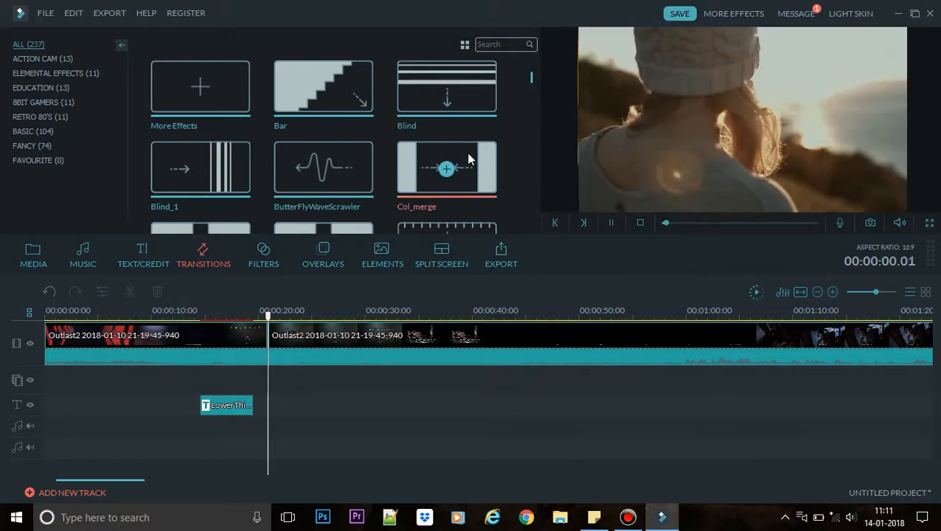
click(352, 182)
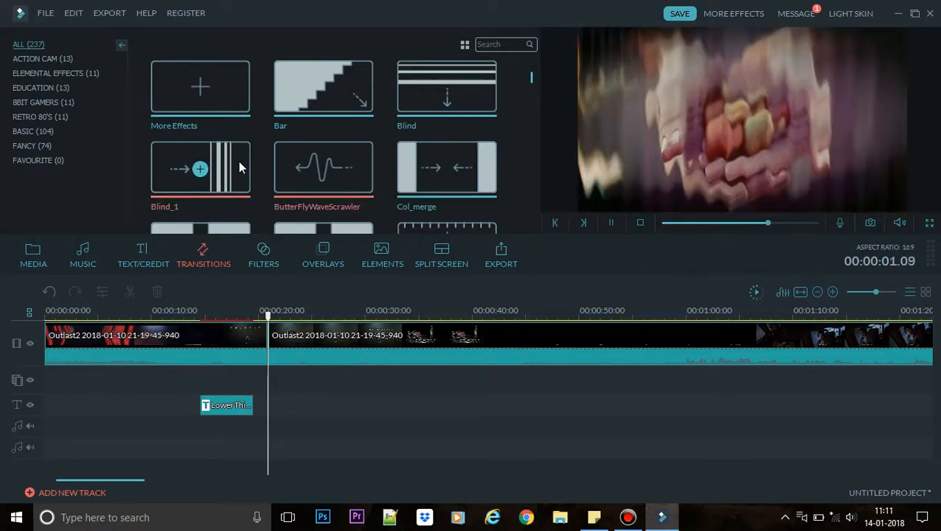
click(239, 167)
scroll(362, 177, down, 2)
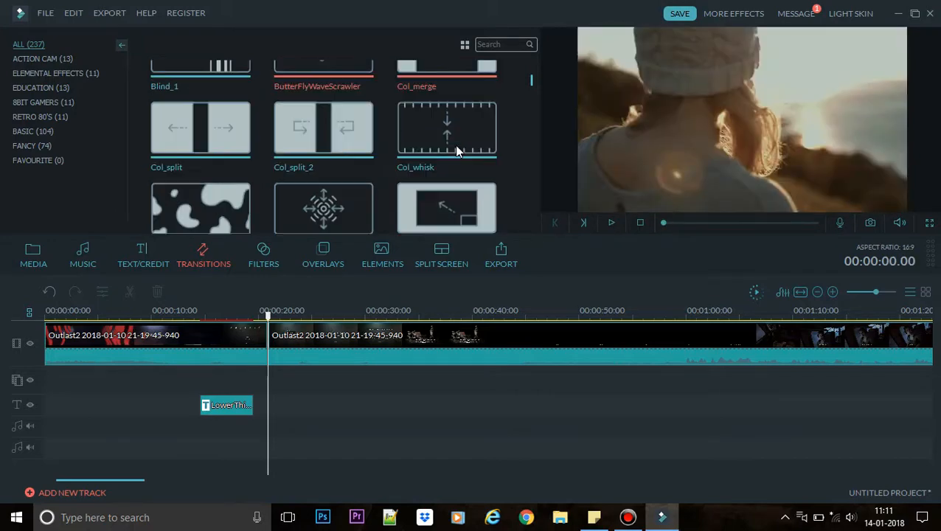
click(343, 205)
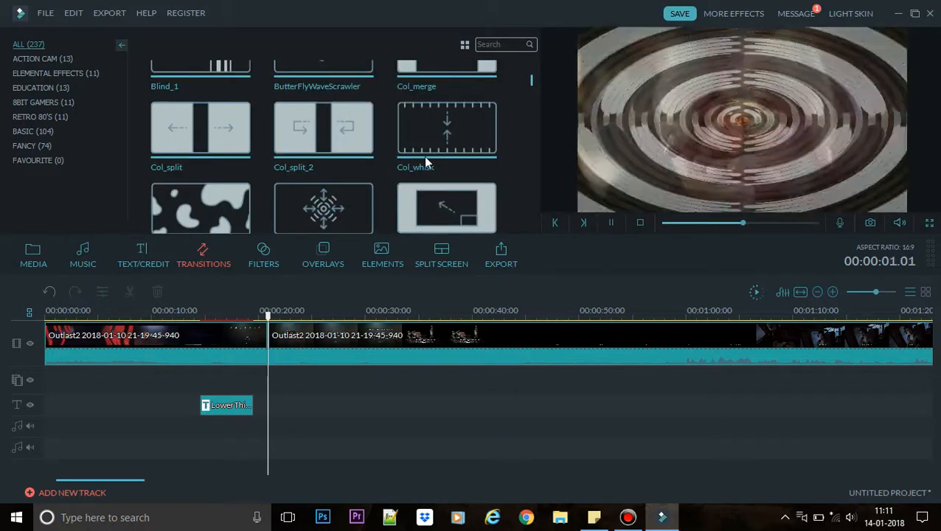
click(478, 141)
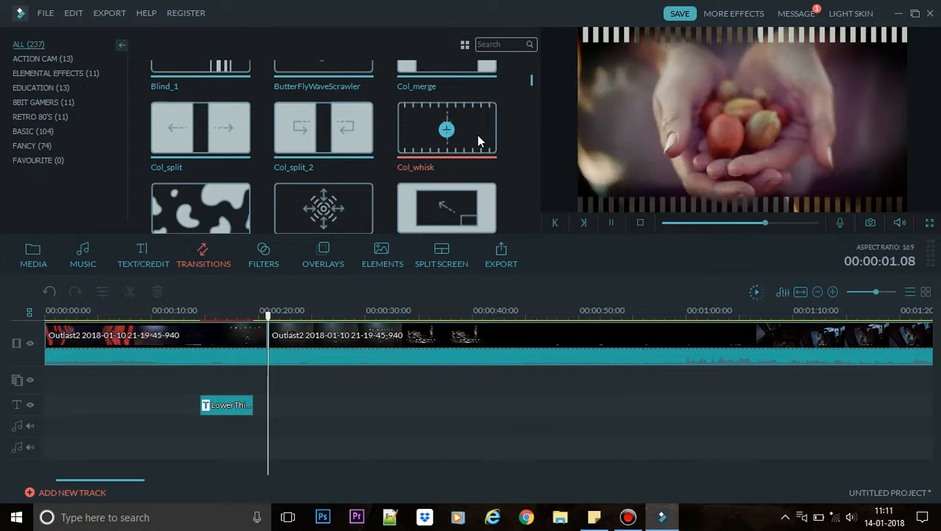
click(356, 144)
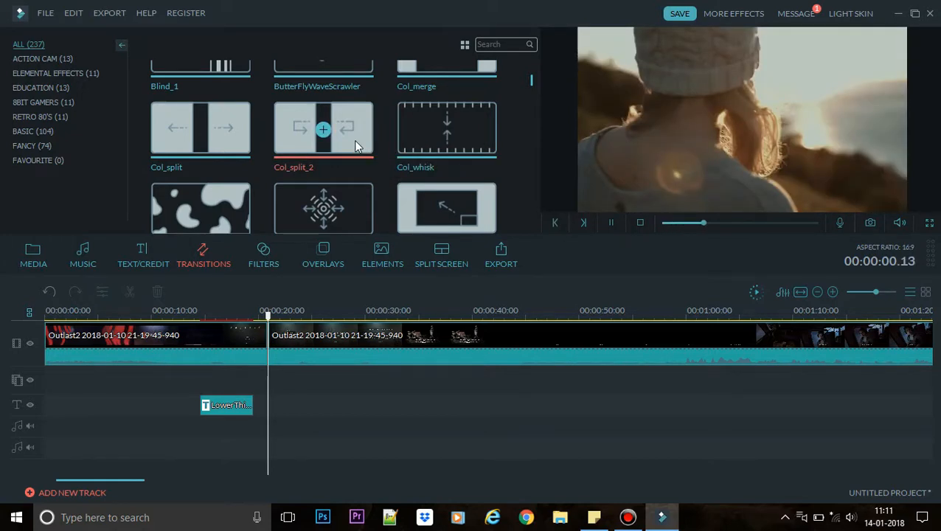
Place the Col_split_2 transition at the cut between the two video segments and play it
drag(356, 143, 355, 236)
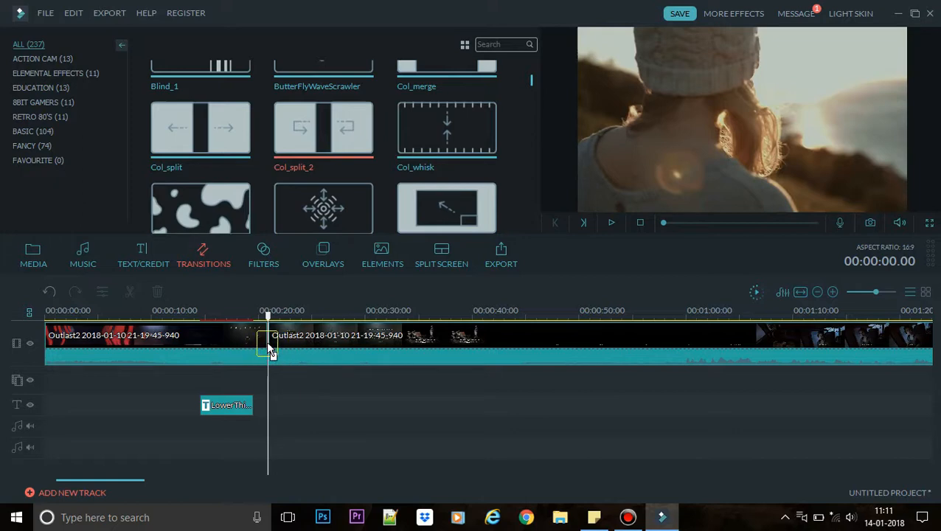
drag(270, 352, 268, 348)
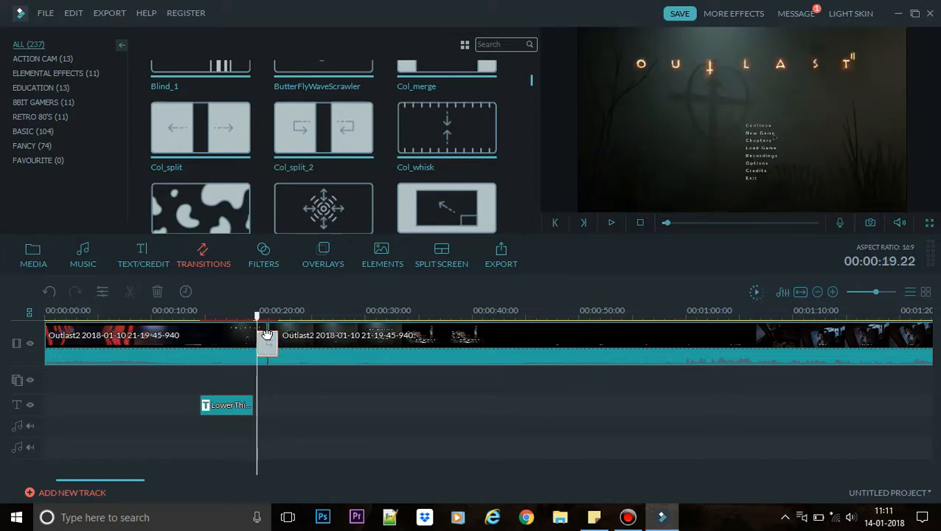
key(space)
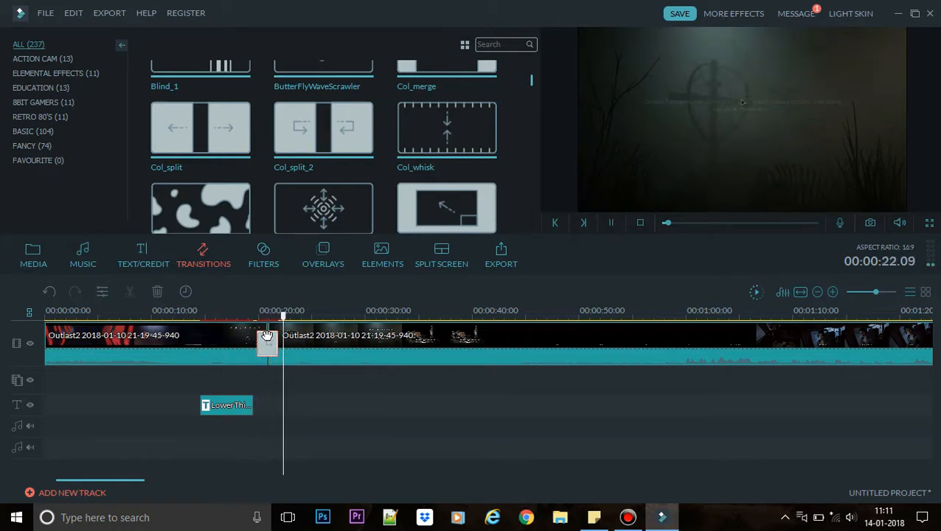
key(space)
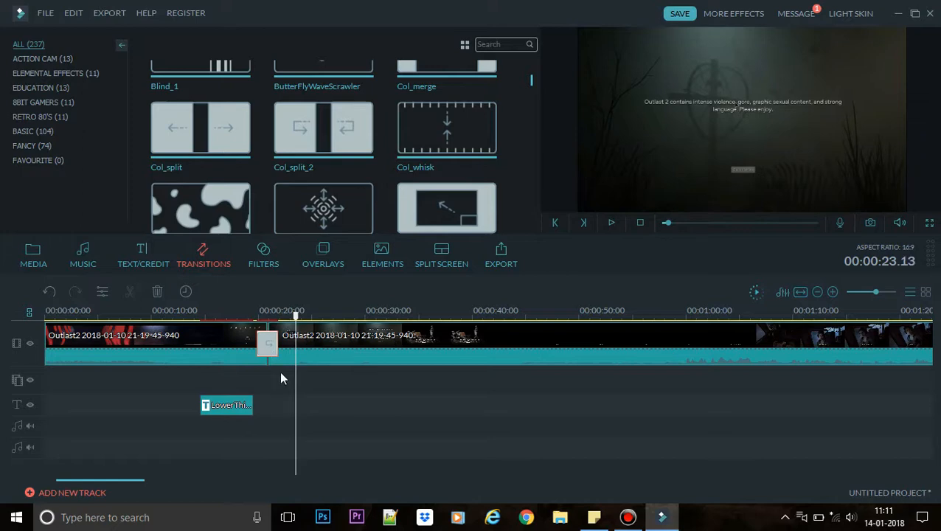
Replay the video across the Col_split_2 transition from its start
click(288, 349)
click(262, 349)
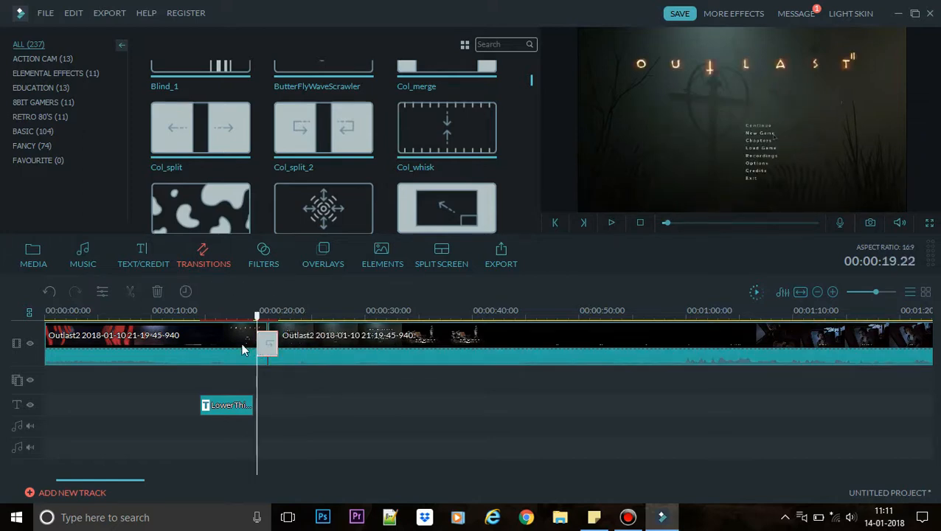
click(243, 346)
key(space)
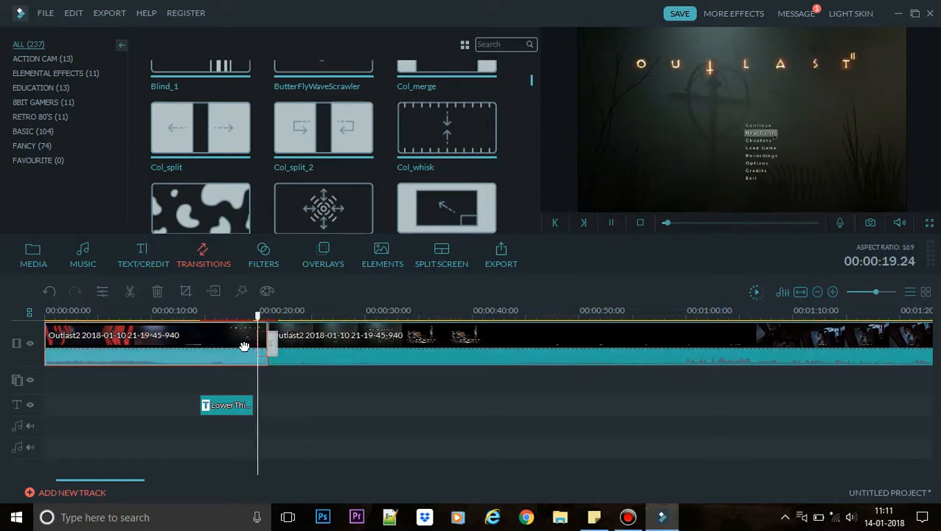
key(space)
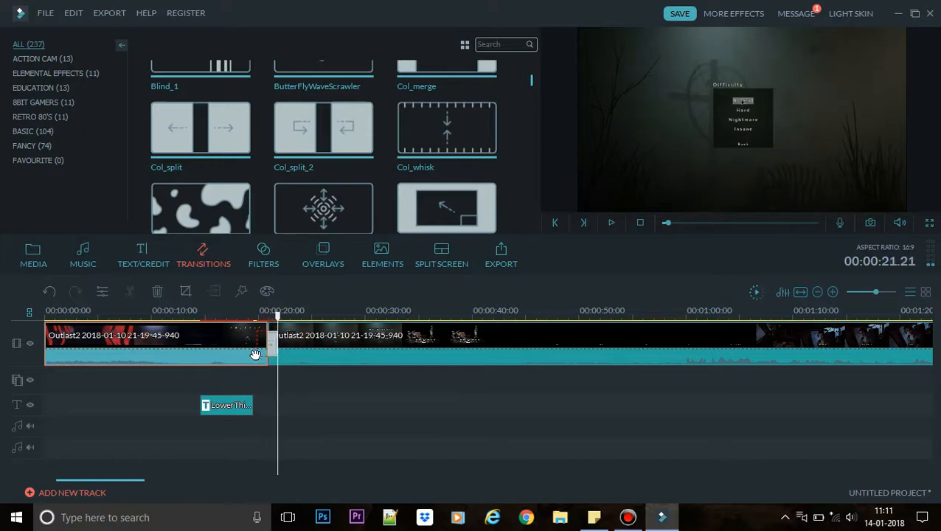
Delete the video segment after the cut, and undo both the deletion and the added transition
click(306, 357)
key(Delete)
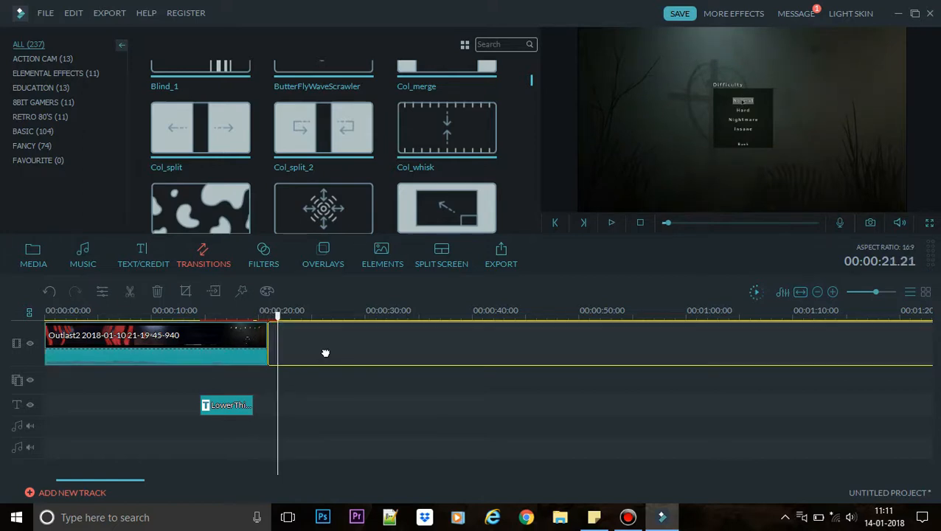
key(ctrl+z)
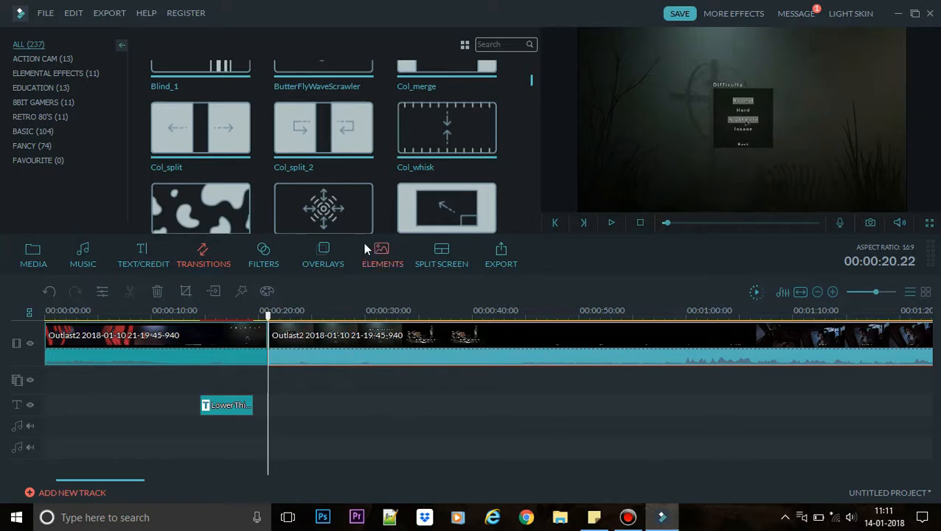
Split the second video segment at about 00:01:08 and delete the portion between the two cuts
click(31, 252)
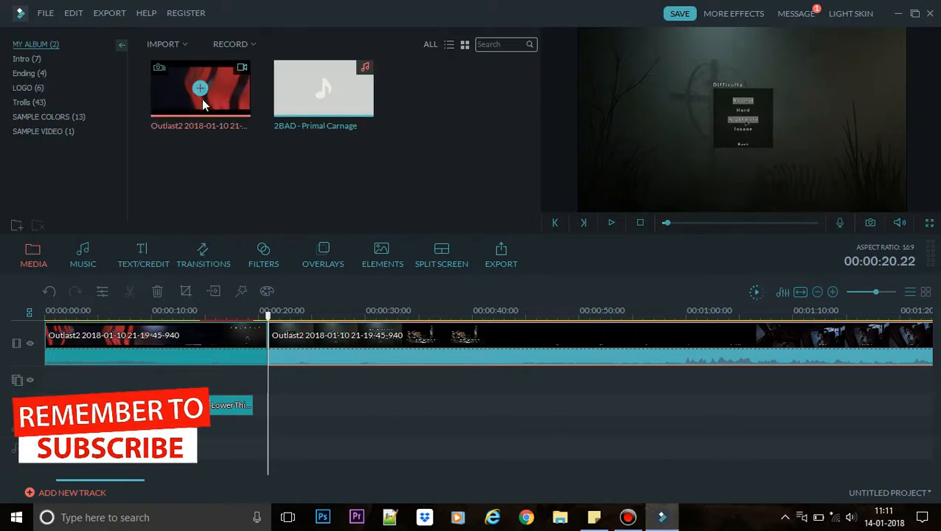
click(776, 316)
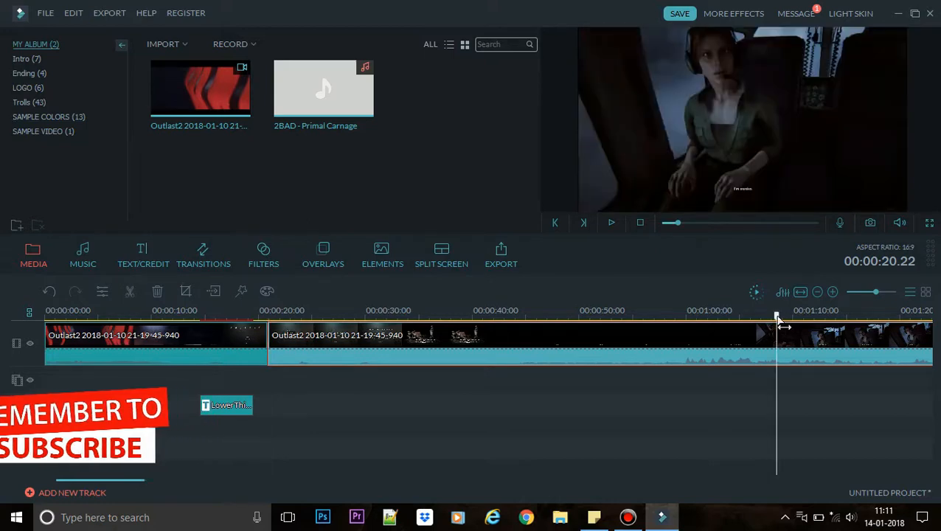
click(129, 292)
click(719, 352)
right_click(723, 344)
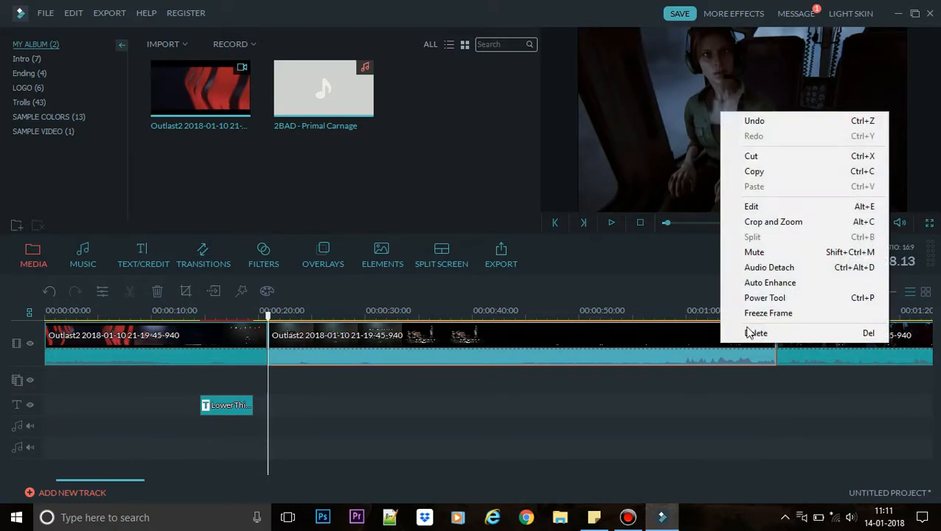
click(756, 334)
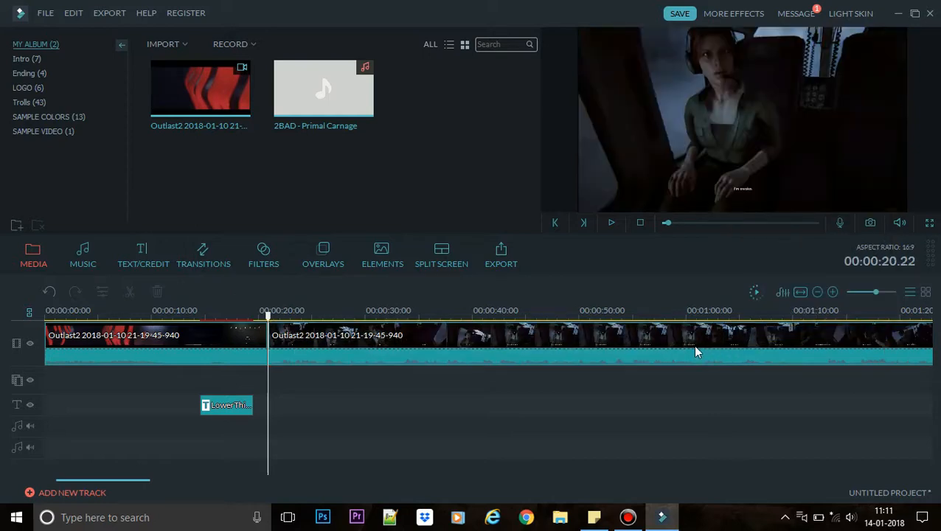
click(353, 317)
right_click(394, 347)
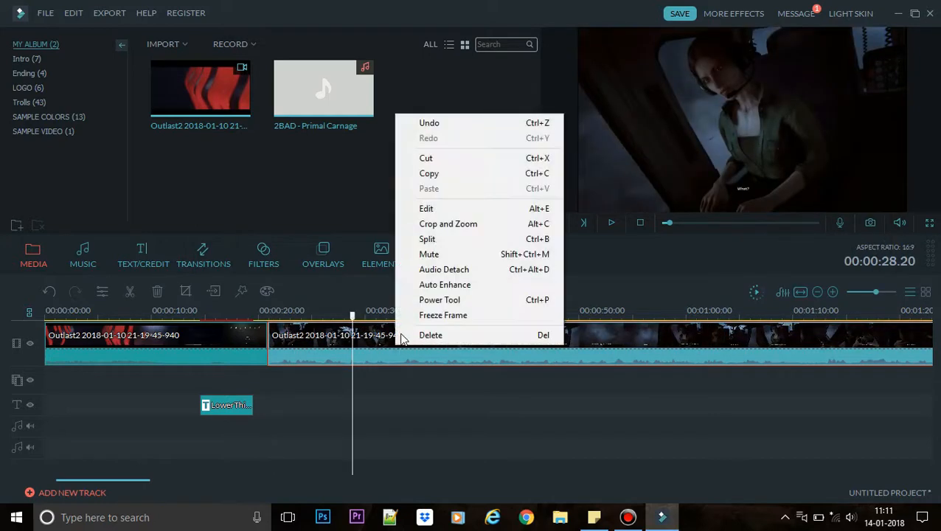
click(314, 345)
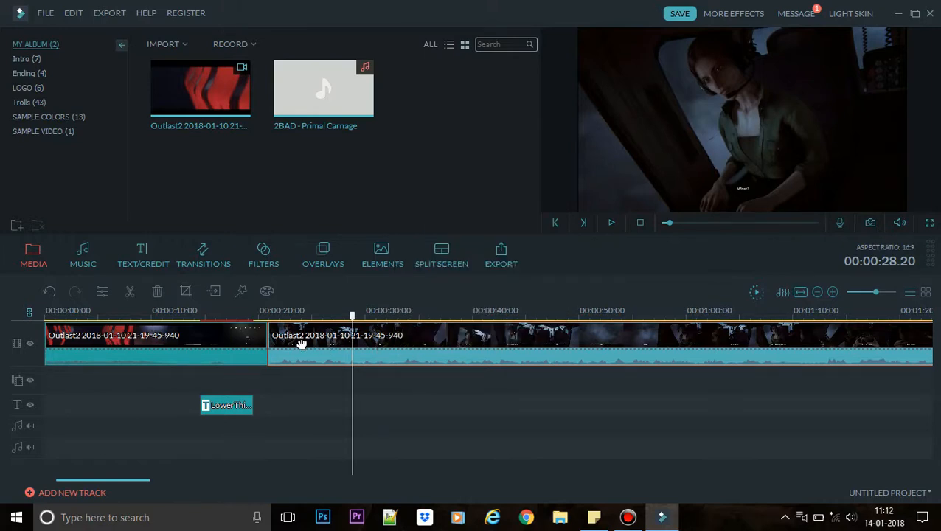
click(245, 343)
Move the playhead to just before the cut between the two video segments and preview the Col_split transition
click(258, 316)
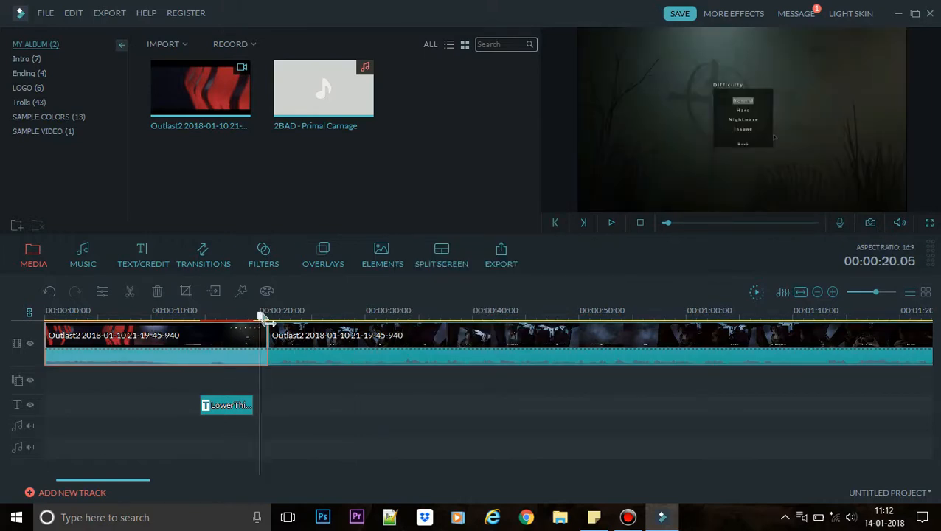
click(203, 254)
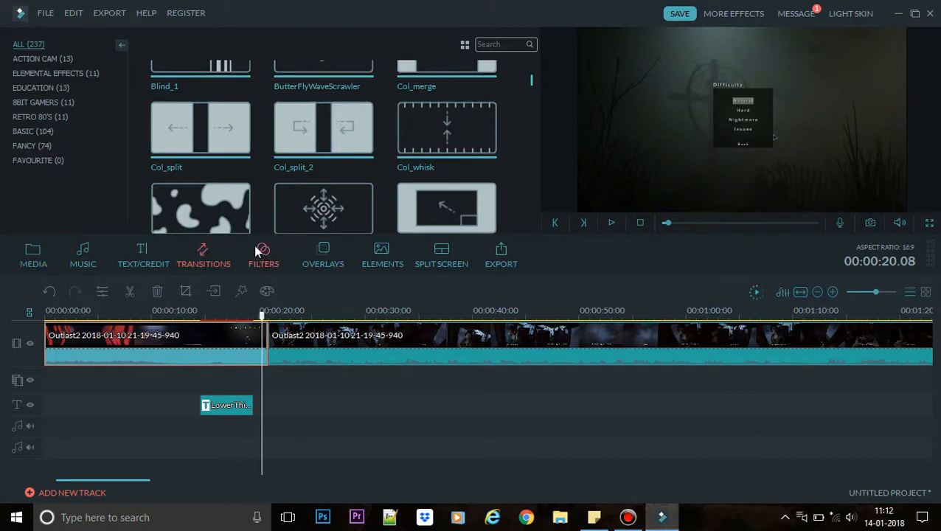
click(240, 146)
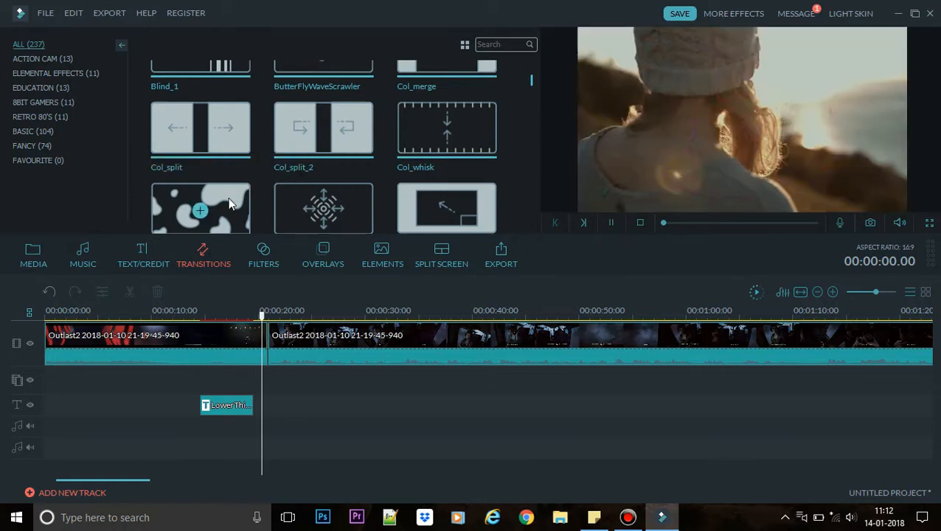
click(229, 203)
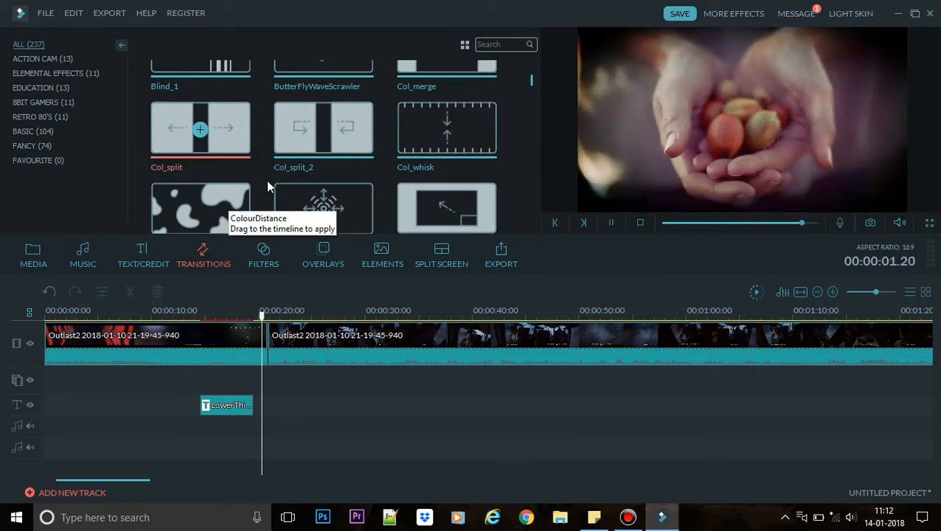
Place the Cross_whisk transition at the cut between the two video segments and play it
scroll(389, 179, down, 3)
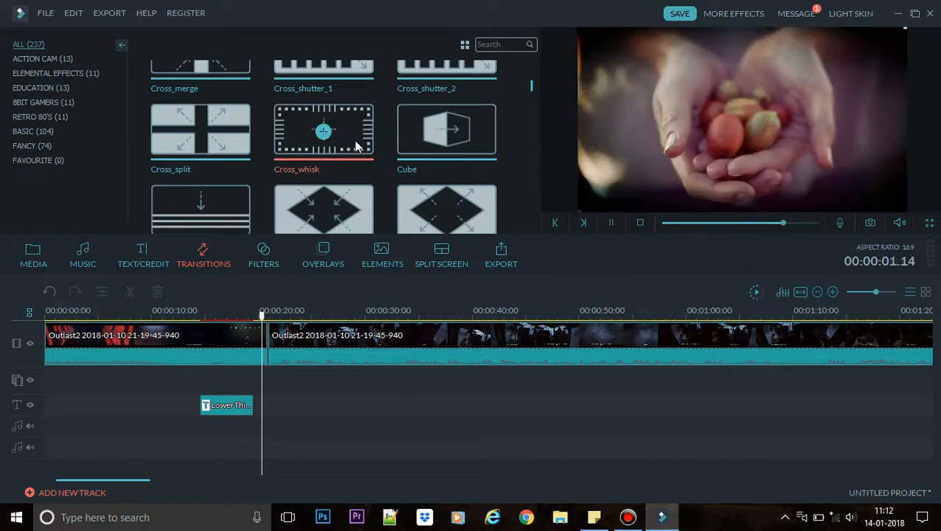
drag(356, 150, 274, 336)
key(space)
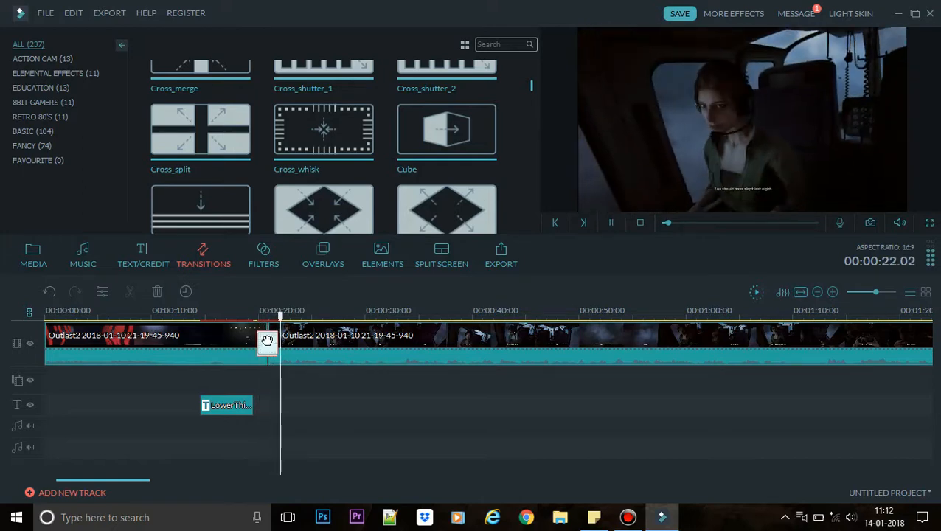
key(space)
Replay the video across the Cross_whisk transition in a closer timeline view
drag(269, 312, 572, 309)
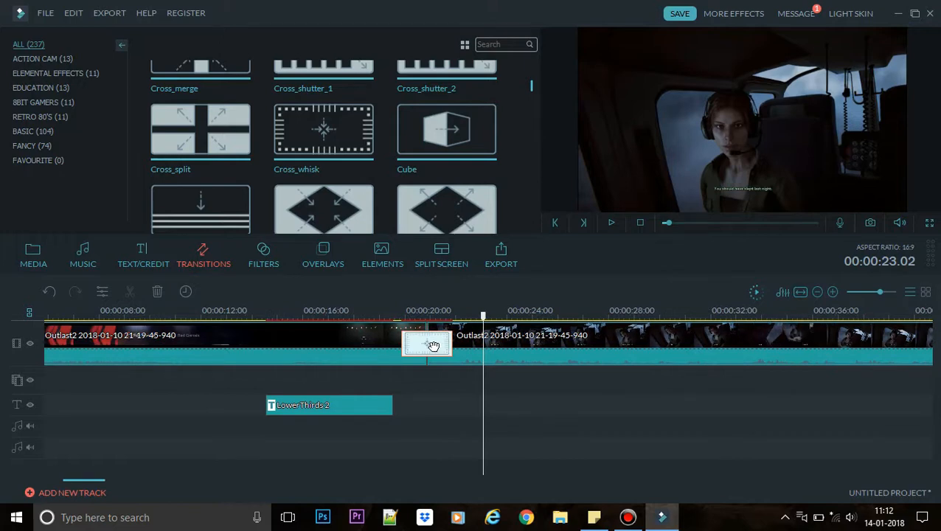
click(387, 316)
key(space)
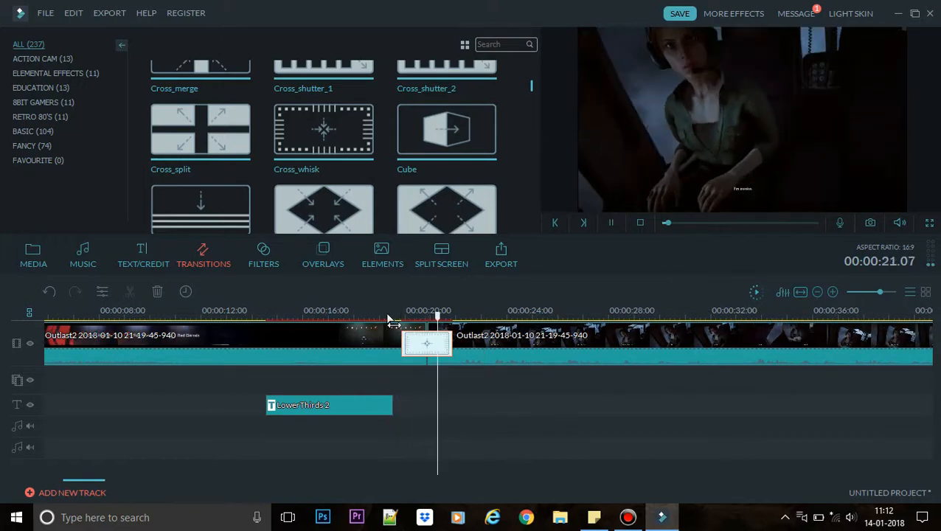
key(space)
Set the Cross_whisk transition's duration to 00:00:05.03, try the Postfix mode and apply it with Overlap
double_click(430, 342)
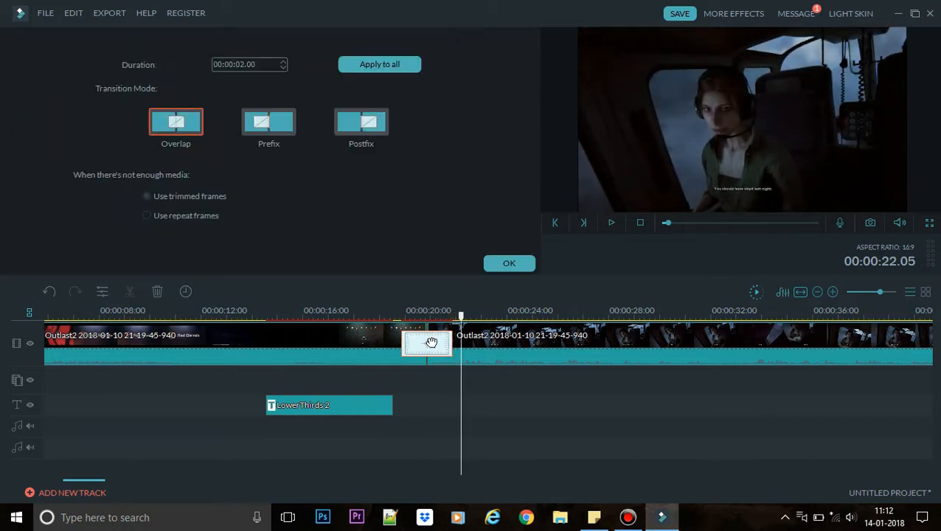
click(283, 62)
click(283, 62)
click(283, 61)
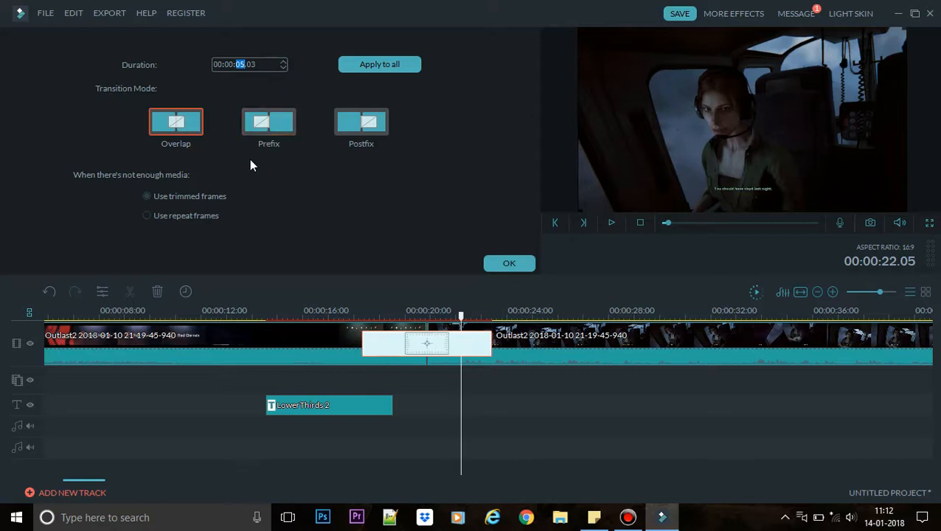
click(340, 124)
click(196, 124)
click(505, 261)
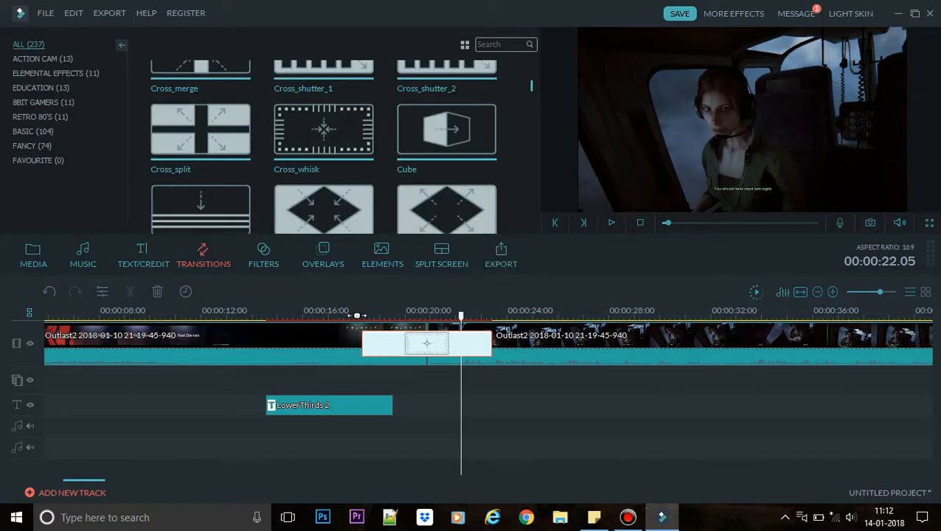
Play the video across the lengthened Cross_whisk transition from just before its start
click(355, 313)
key(space)
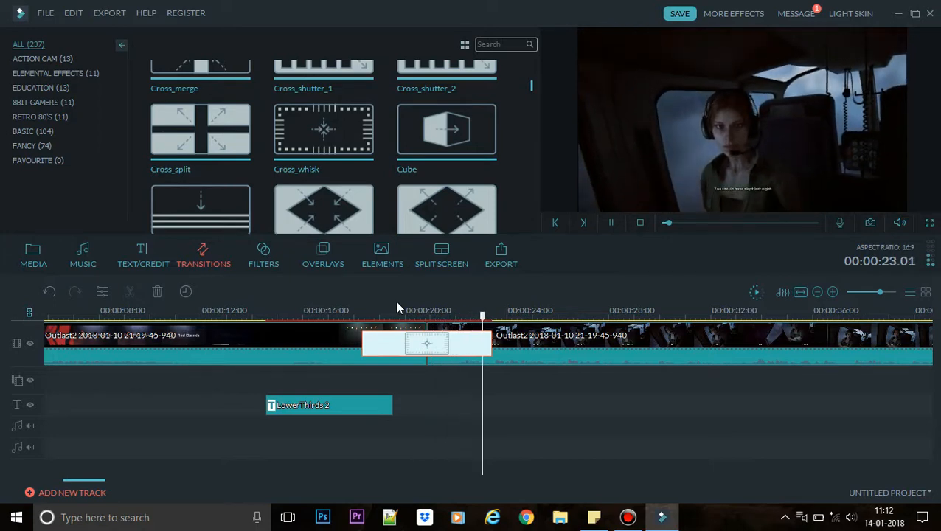
key(space)
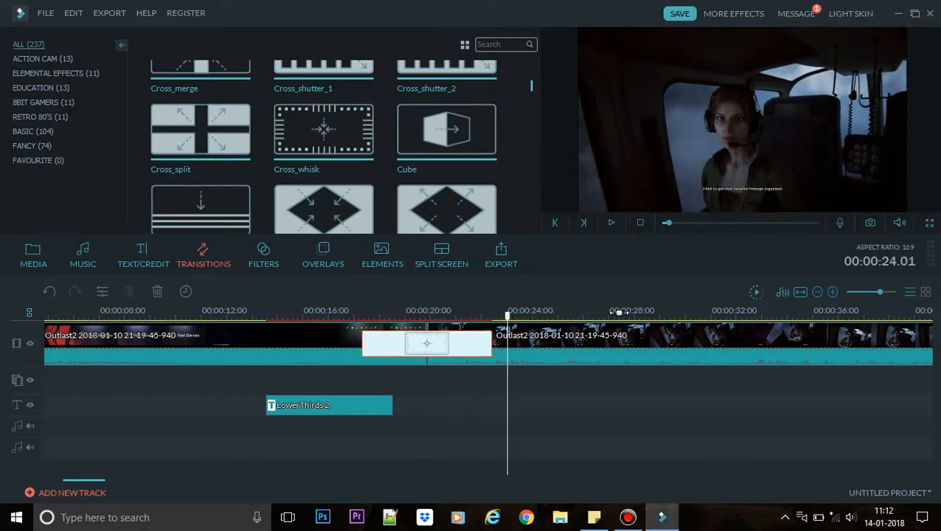
Split the video segment after the transition at 00:00:35.10 and again at 00:00:55.08
drag(623, 313, 241, 317)
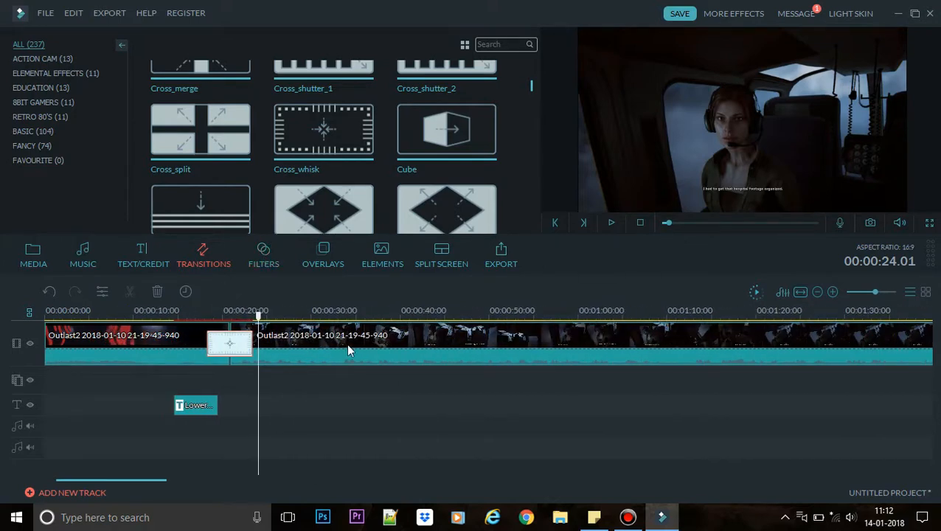
click(359, 319)
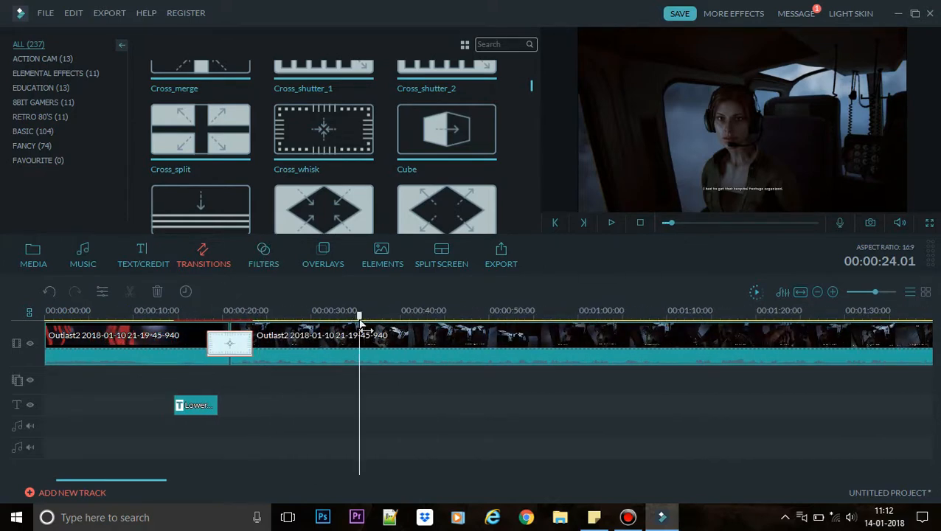
click(248, 337)
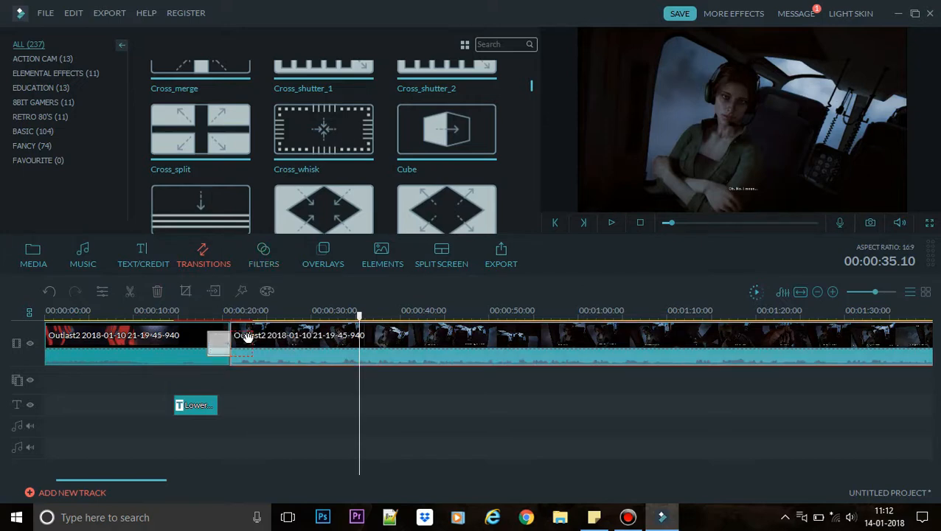
click(130, 292)
click(536, 314)
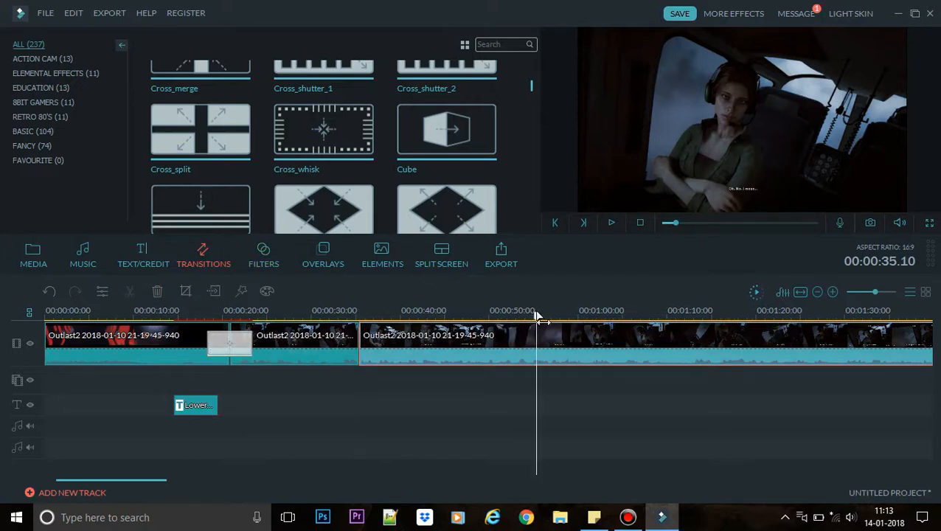
click(130, 291)
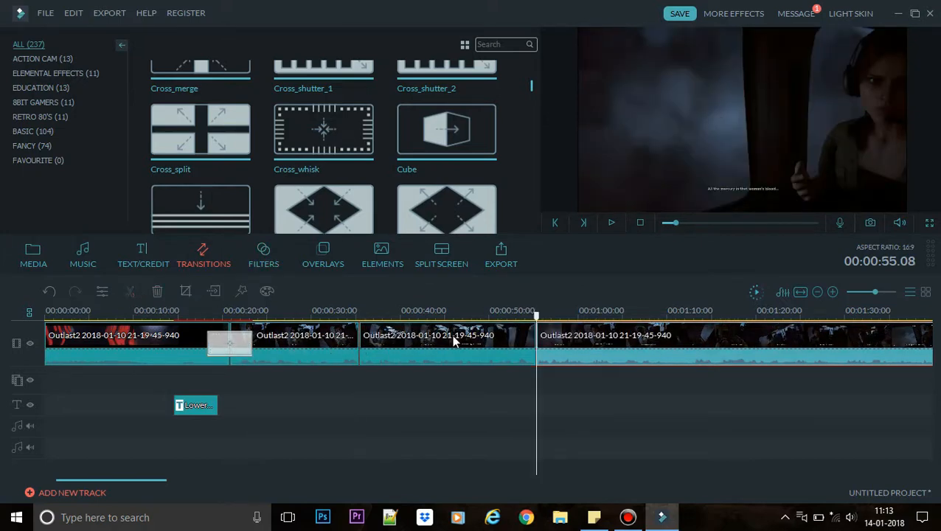
Select the segment between the two new cuts and preview the Holiday, Metropolis and September filters
click(452, 337)
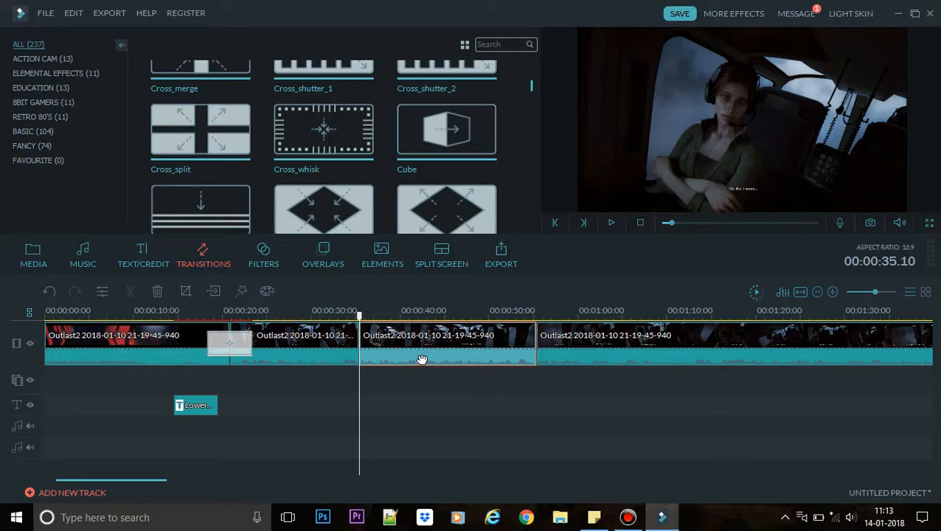
click(266, 255)
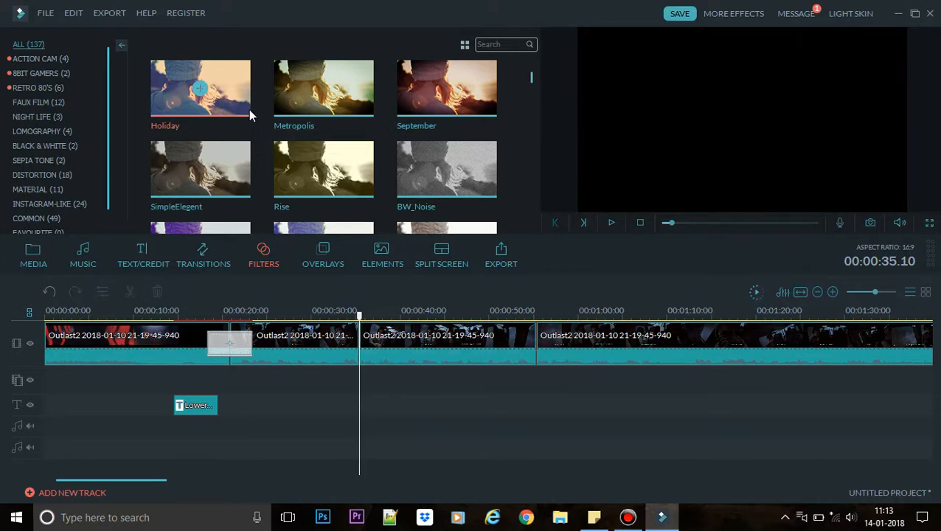
click(353, 111)
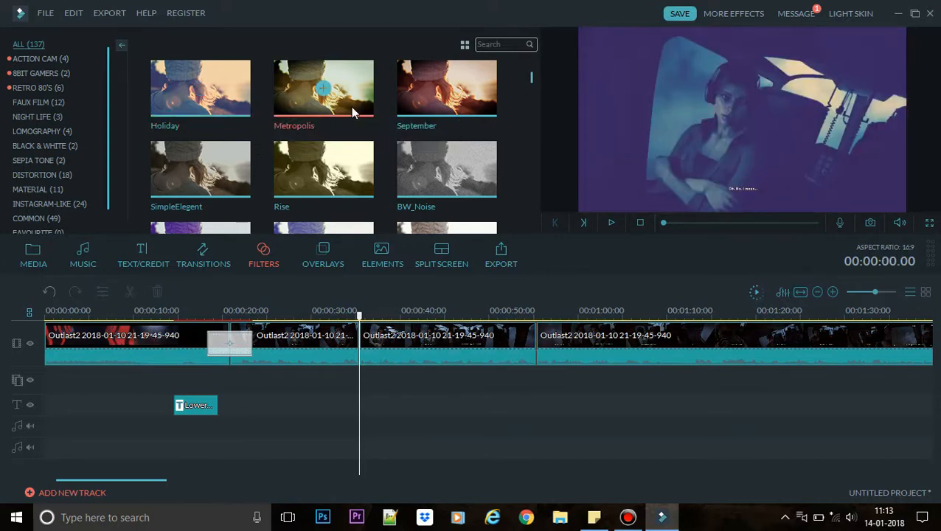
click(426, 105)
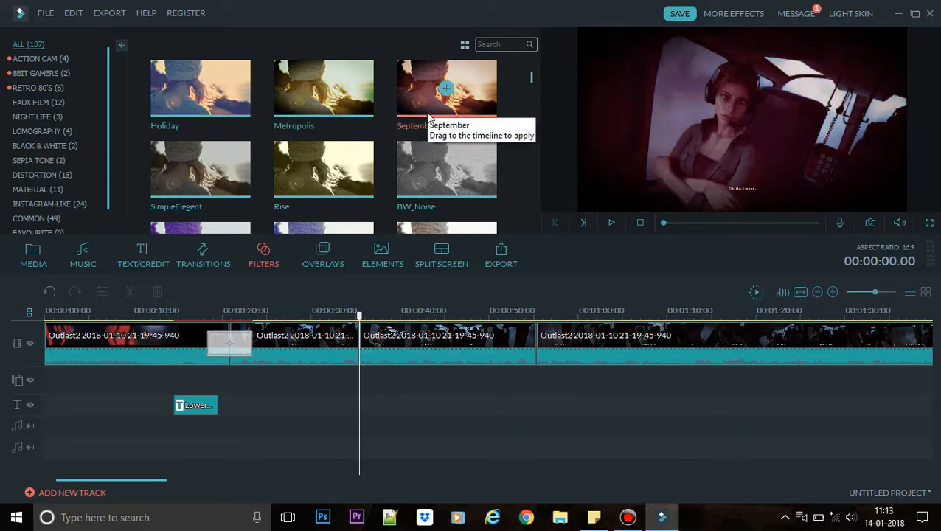
Preview the Pixelate and Pixelate 2 filters from the 8Bit Gamers category
click(55, 75)
click(335, 98)
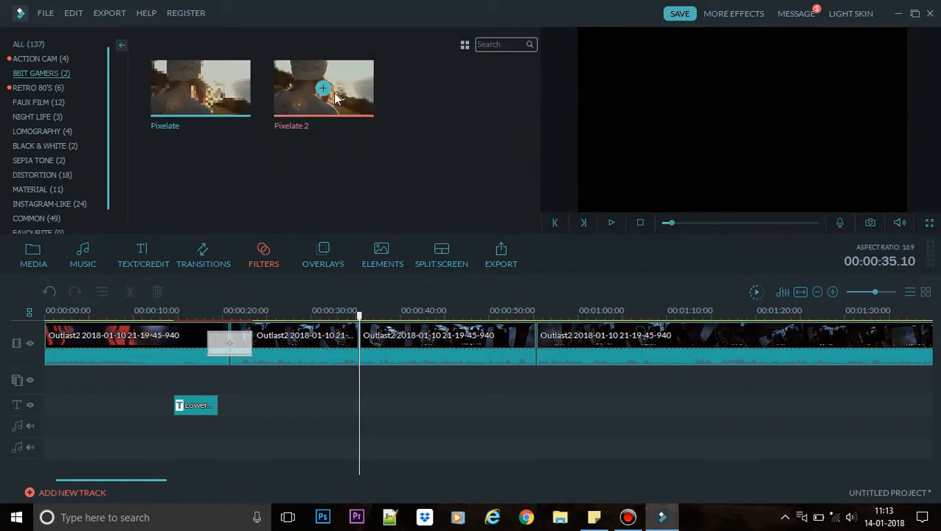
click(233, 105)
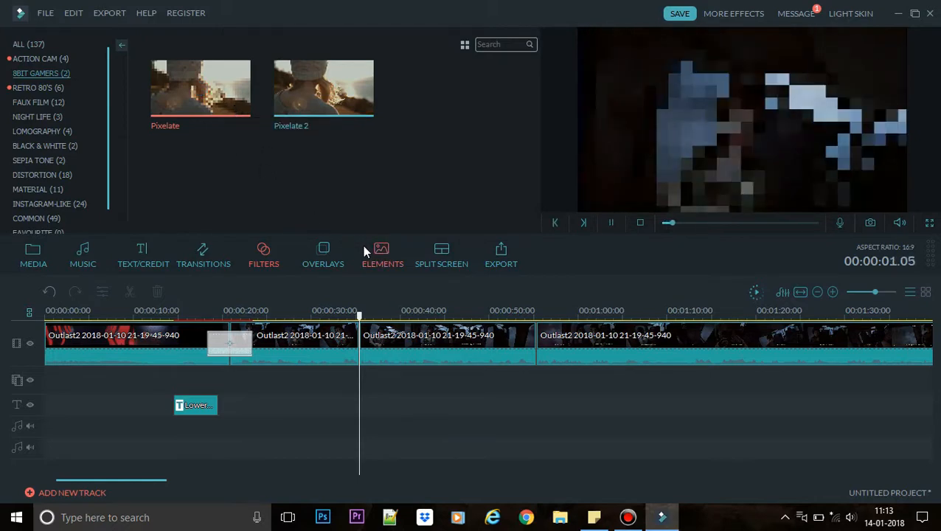
click(340, 106)
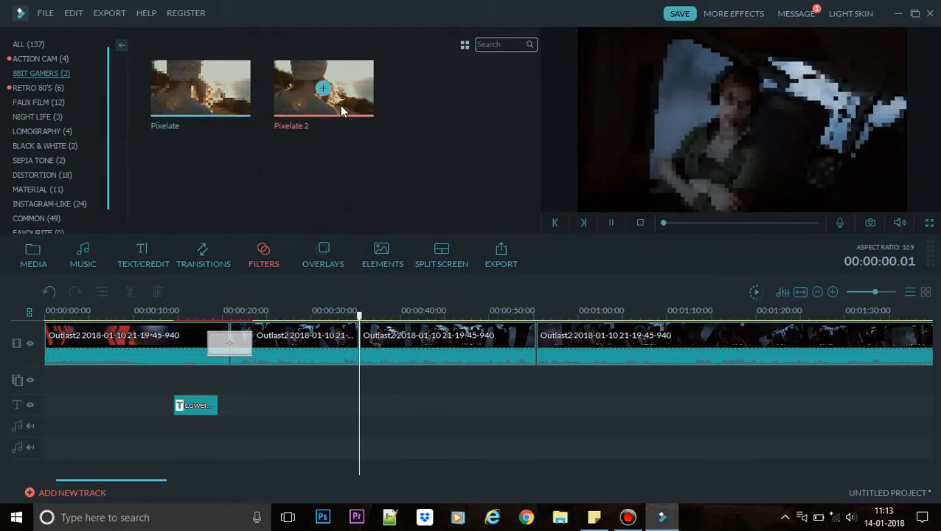
Preview the Vintage filter from the Faux Film category and return to the list of all filters
click(47, 102)
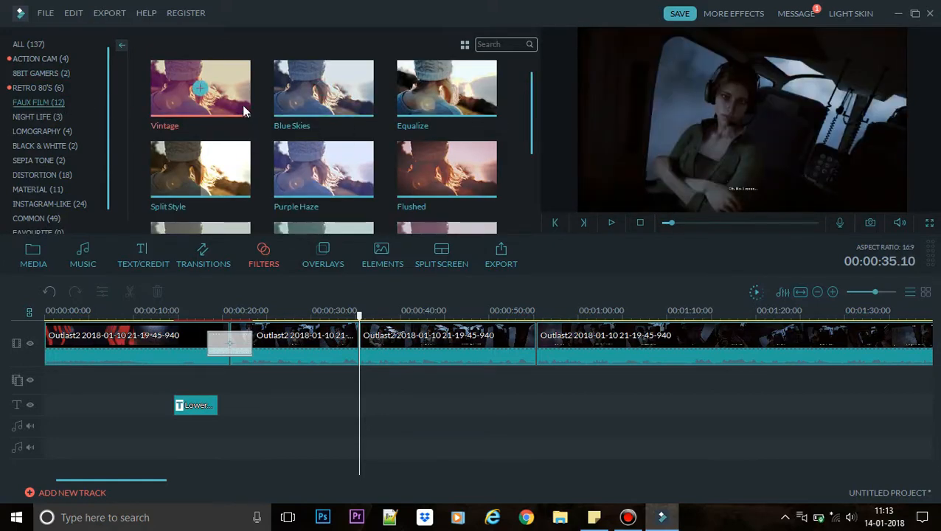
click(245, 111)
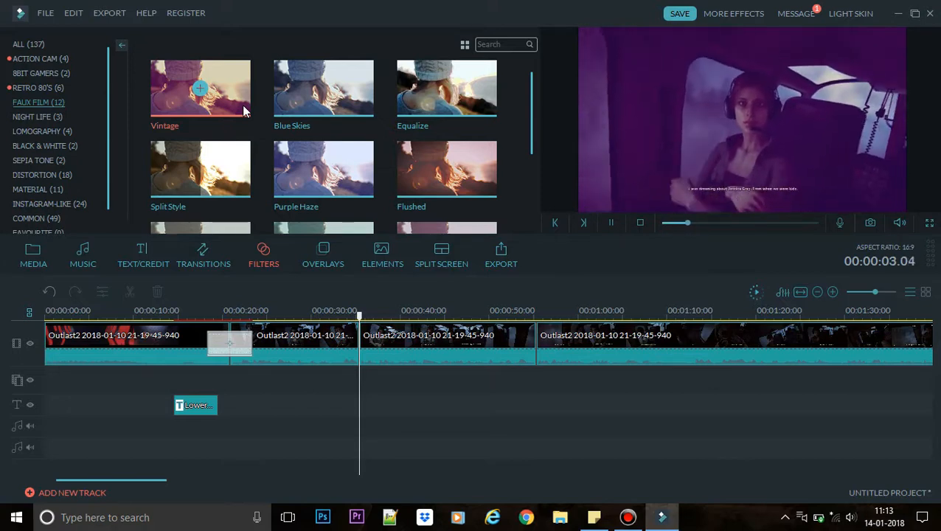
key(space)
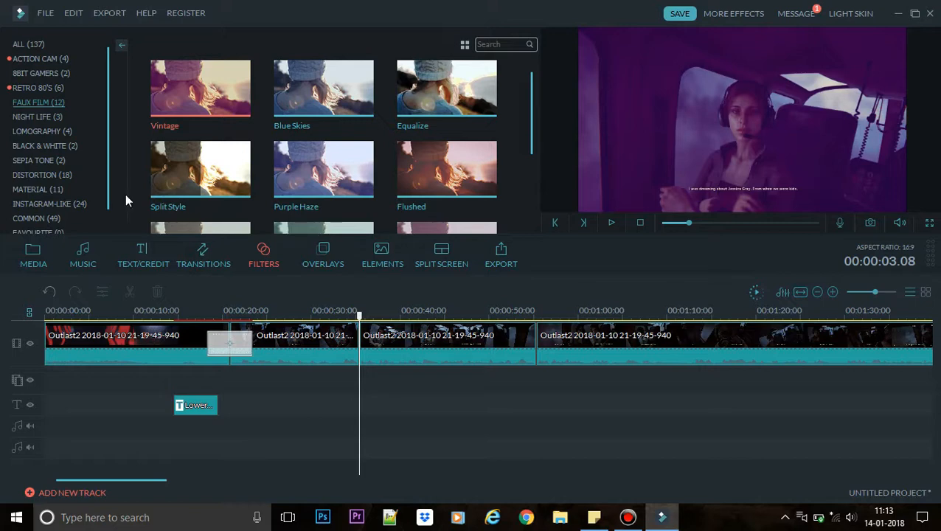
click(269, 264)
click(36, 45)
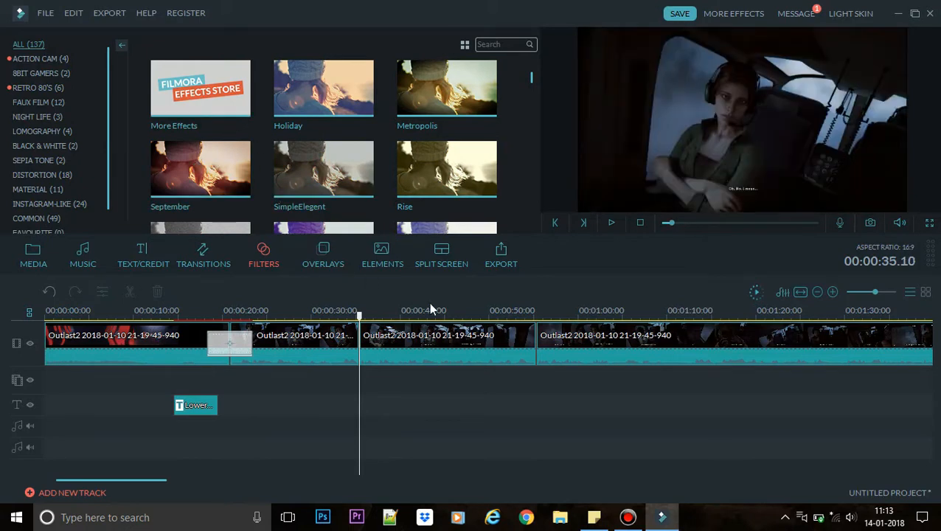
Add the Neon Grid 1 overlay at 00:00:35.10, at the start of the third video segment, and play it back
click(455, 333)
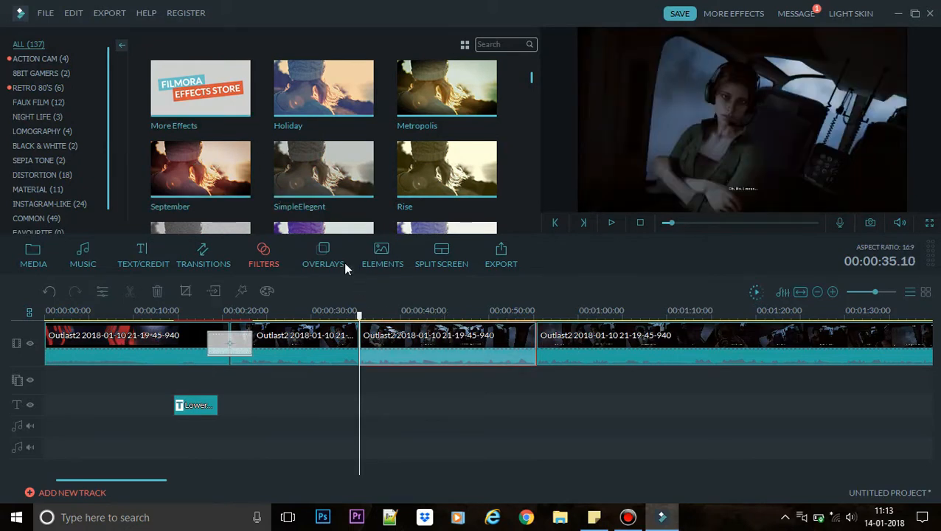
click(338, 255)
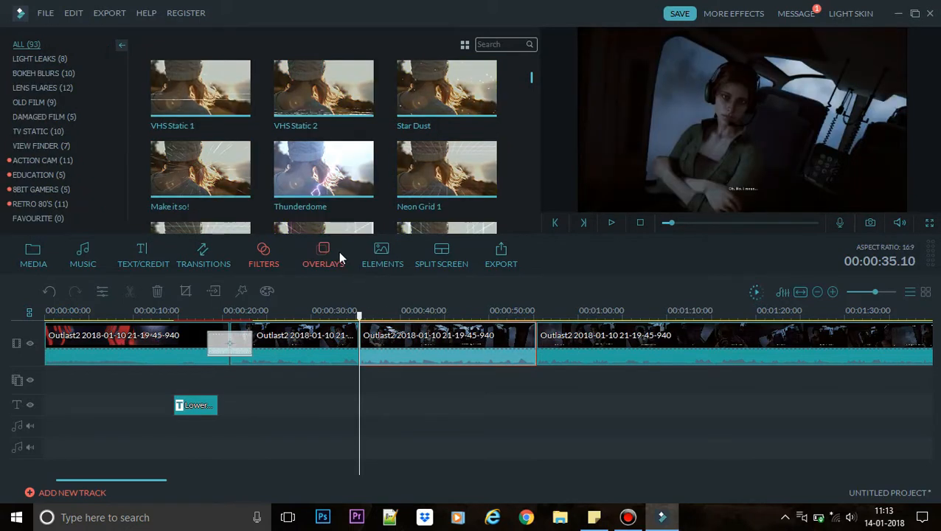
click(494, 186)
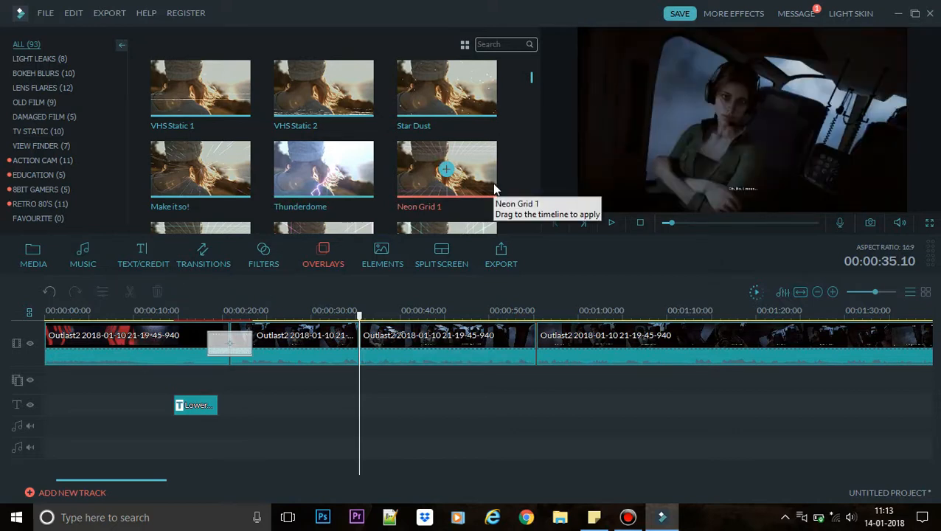
drag(477, 186, 362, 377)
key(space)
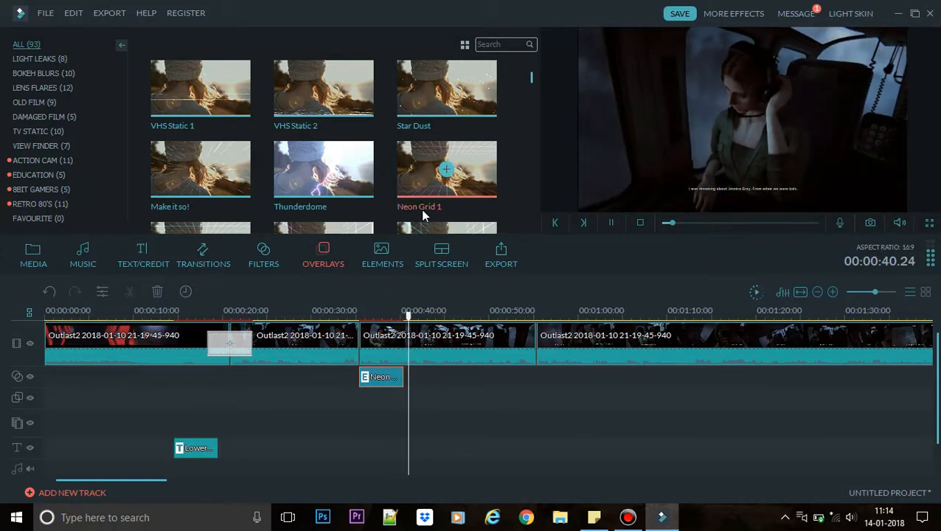
Place the Thunderdome overlay directly after the Neon Grid overlay on the same track and play it back
key(space)
drag(355, 183, 411, 379)
key(space)
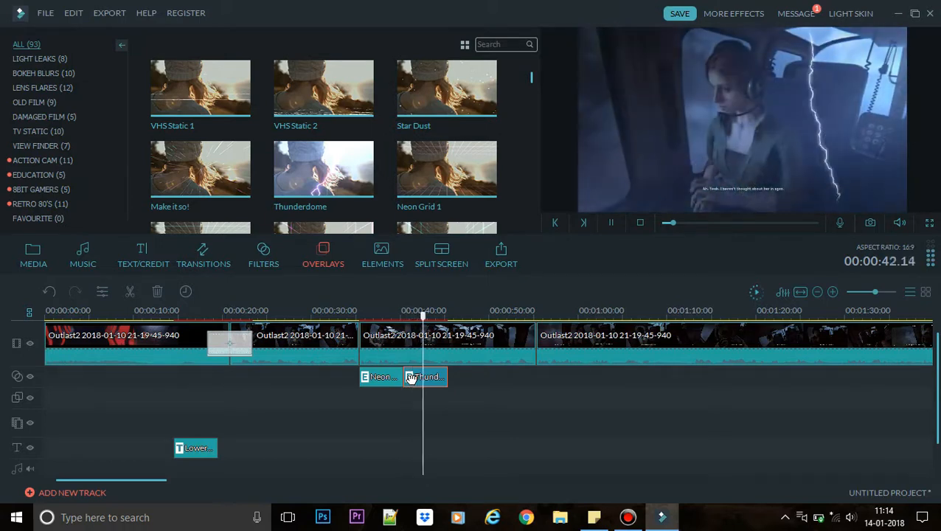
key(space)
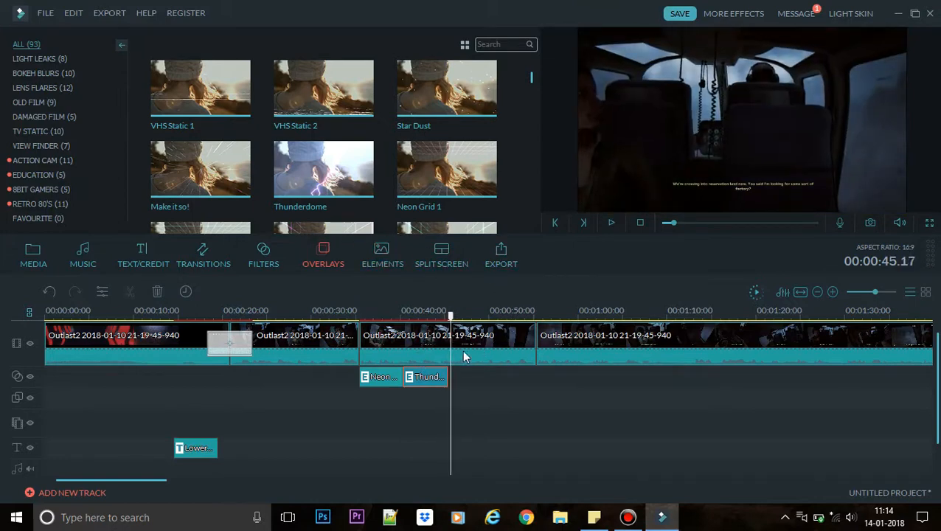
Open the elements library and mute the audio of the third video segment
click(378, 262)
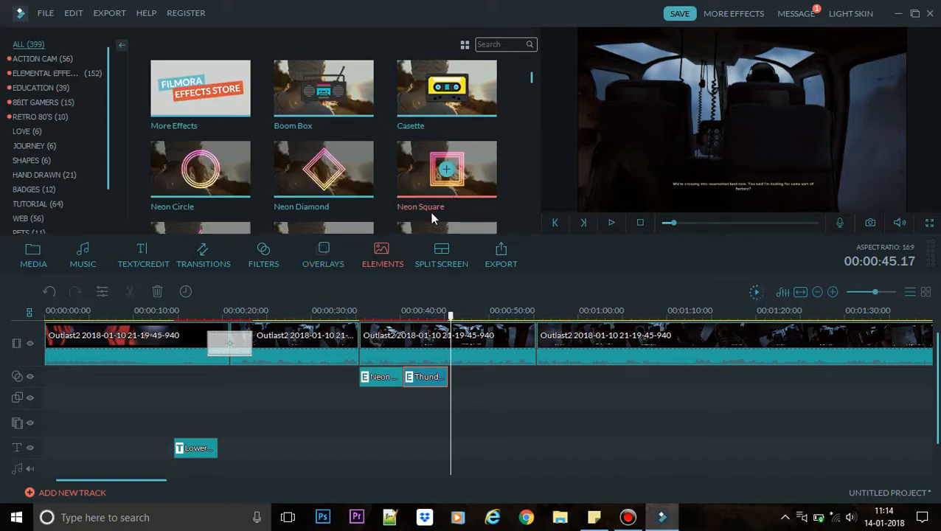
click(504, 357)
right_click(504, 357)
click(548, 254)
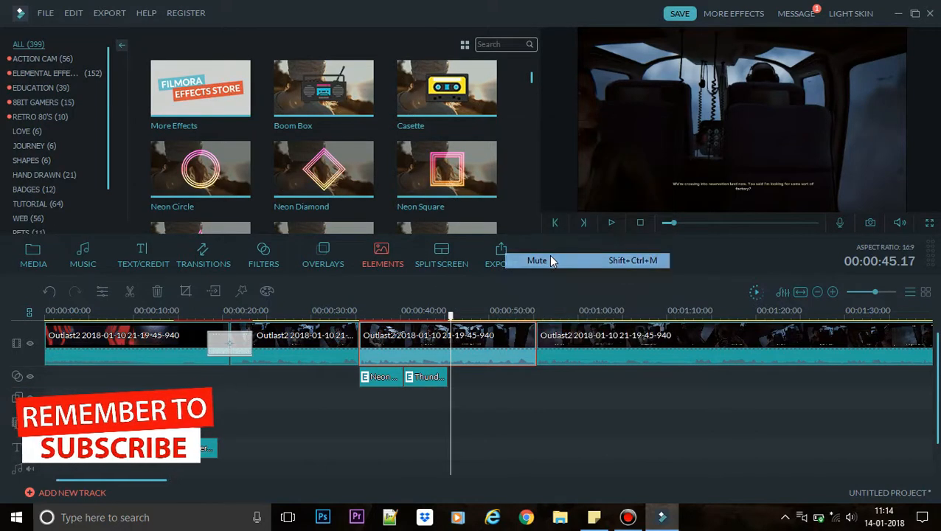
Add the Neon Circle element below the third segment, starting right after the Thunderdome overlay, and play it back
scroll(354, 171, down, 1)
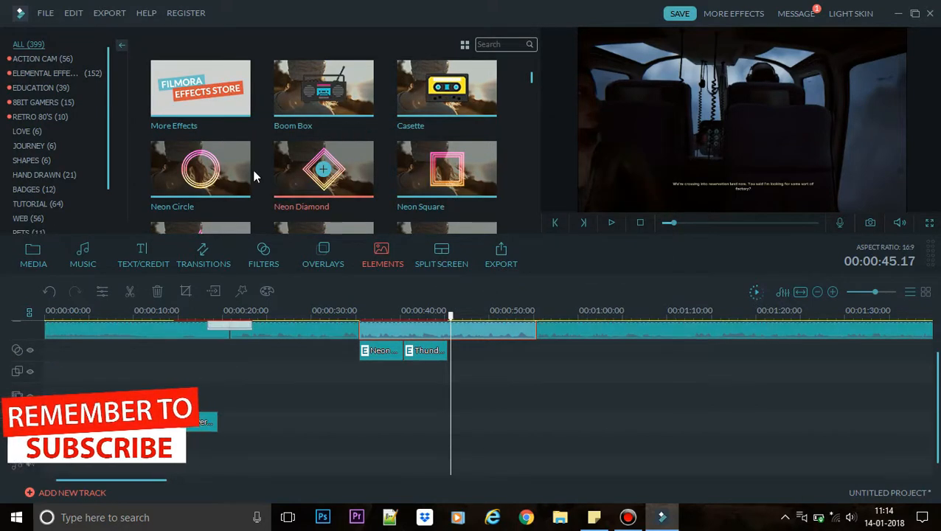
click(227, 169)
drag(267, 186, 471, 364)
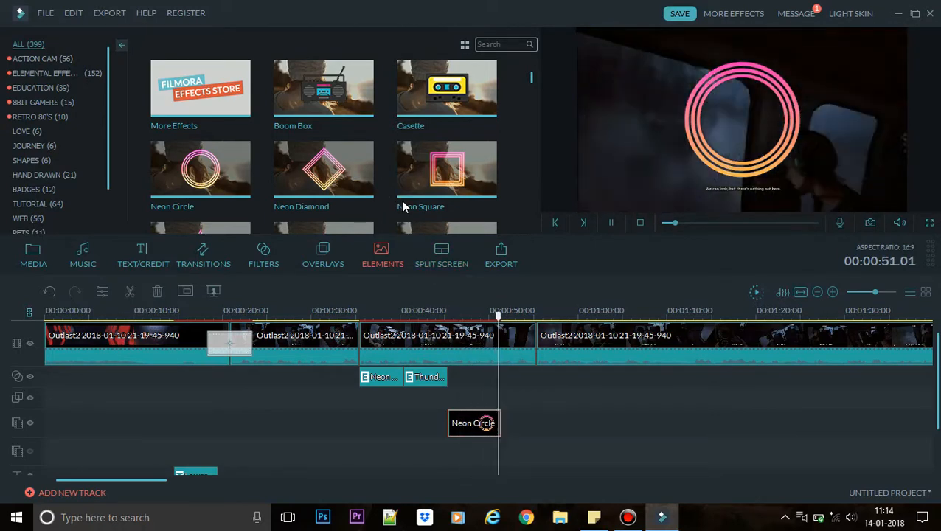
Preview the 2 Screen B split-screen layout and place the Outlast2 video on the track below Neon Circle at 00:00:45.10
click(443, 266)
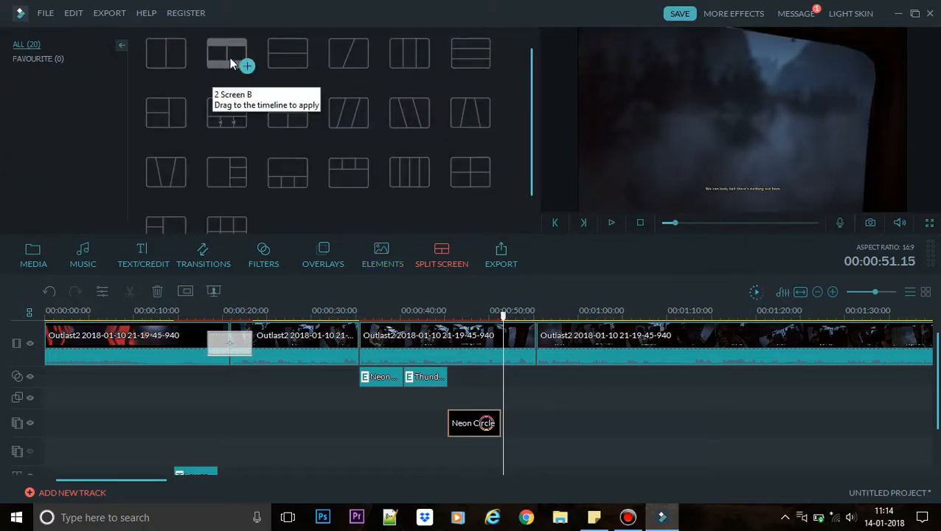
click(209, 56)
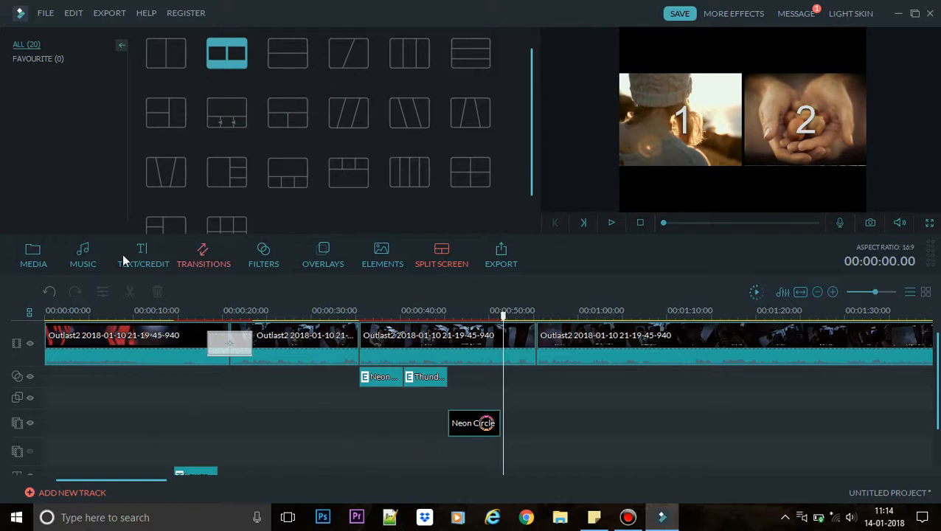
click(35, 258)
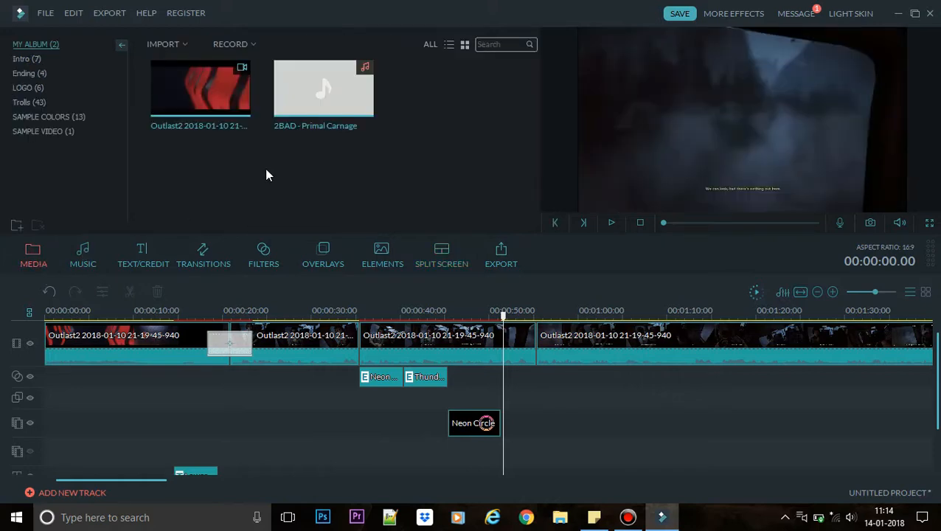
drag(437, 467, 457, 452)
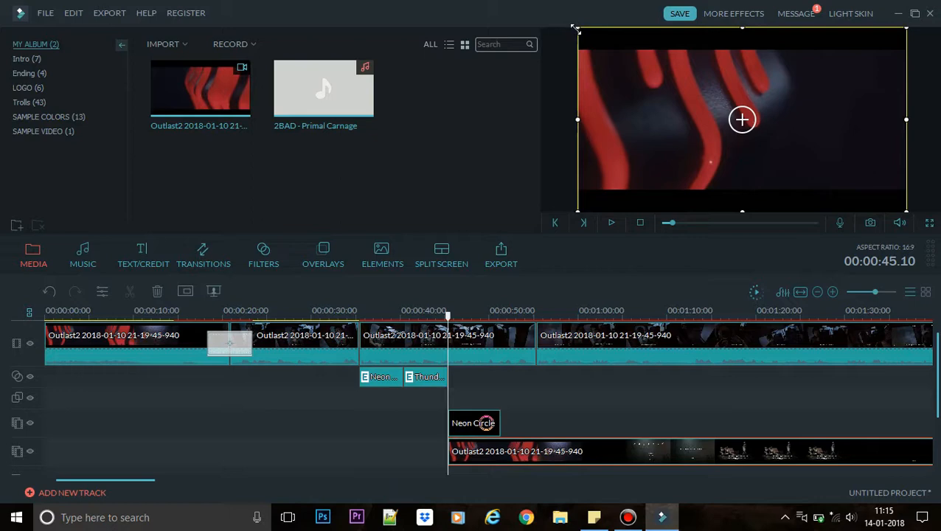
View the 2 Screen B split-screen layout in full screen and return to the editor
click(441, 246)
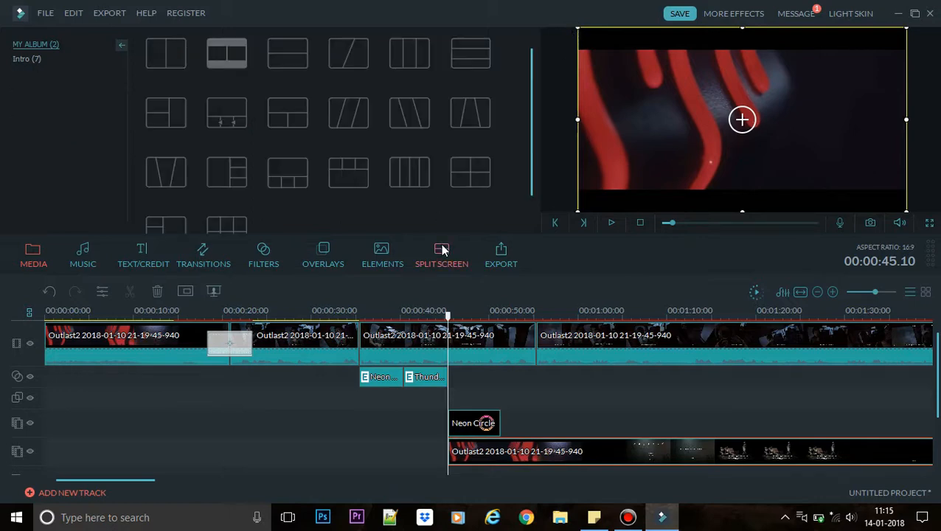
click(235, 49)
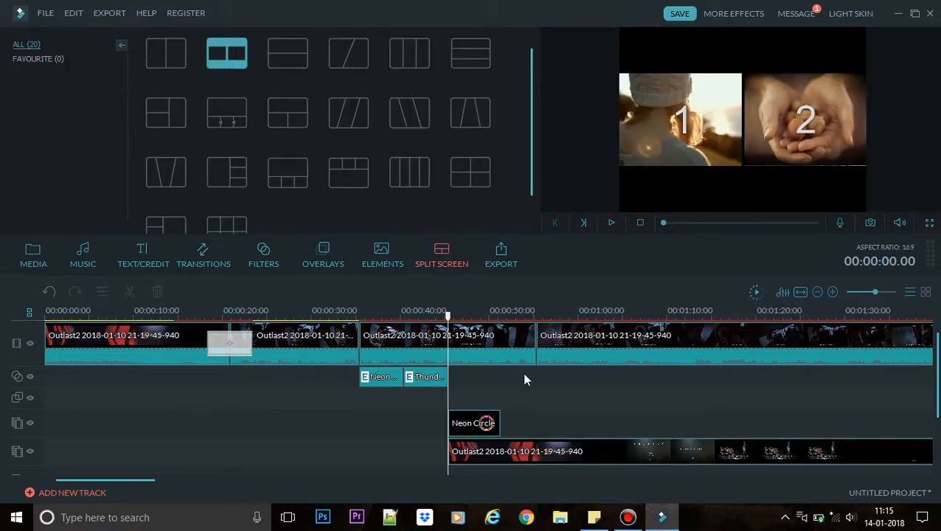
double_click(733, 104)
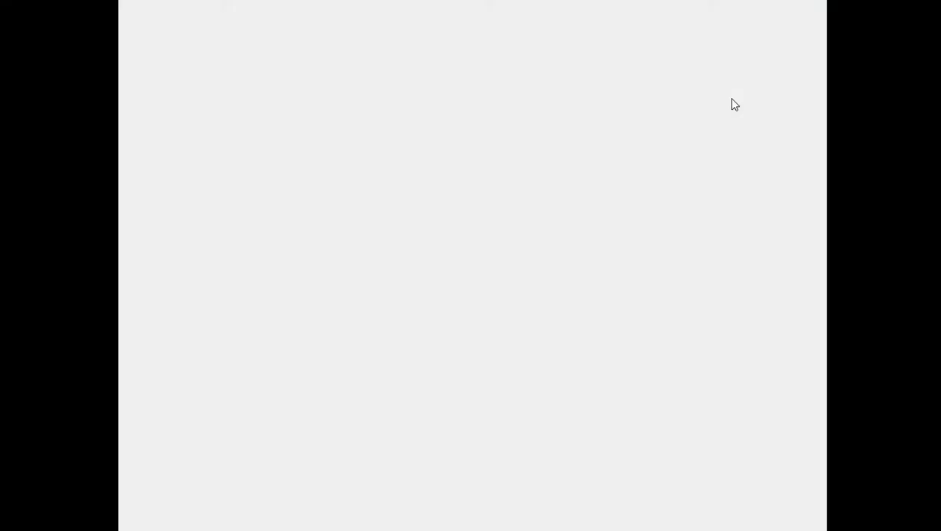
key(Escape)
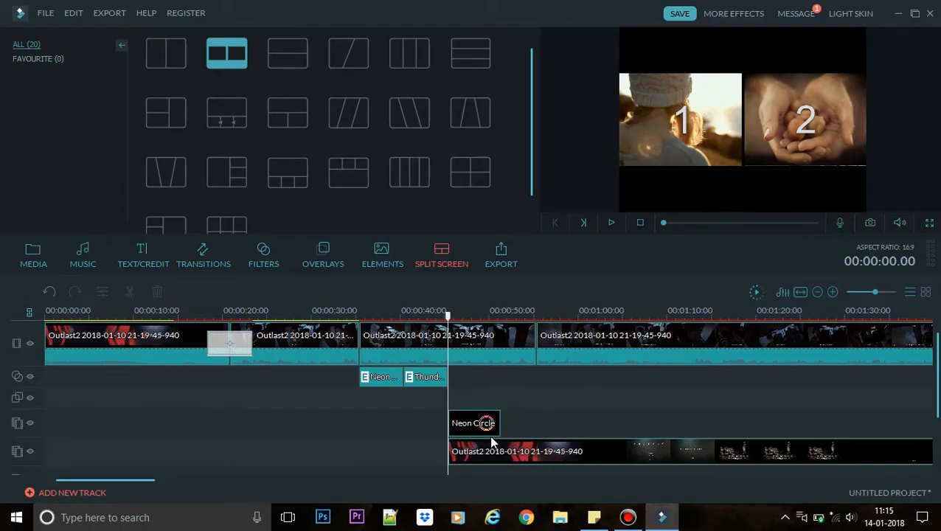
Shrink the overlaid Outlast2 video to a little over half the frame width and move it to the frame's upper-right area
click(511, 452)
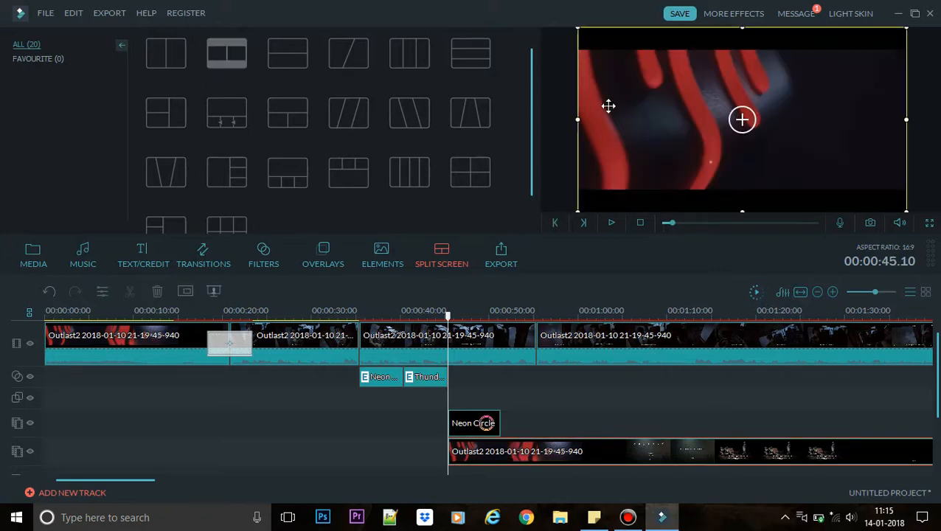
drag(579, 29, 719, 106)
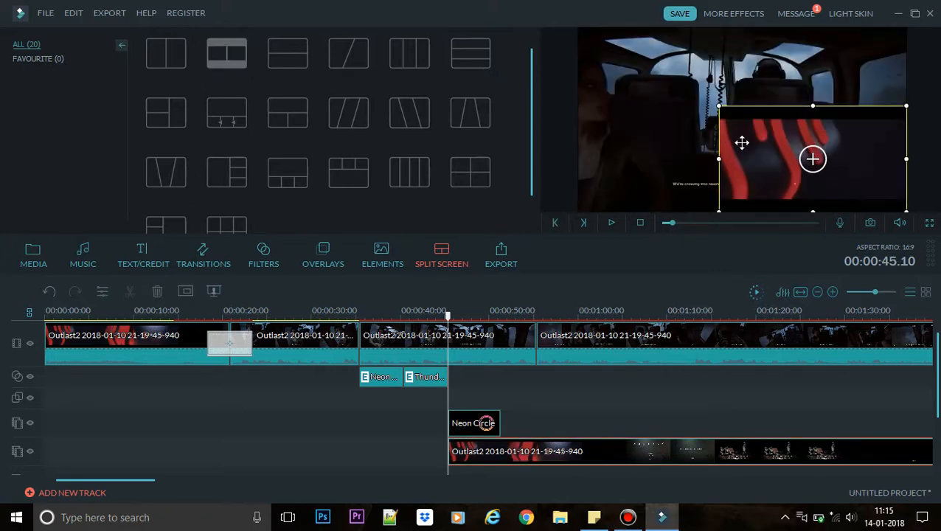
drag(742, 146, 747, 120)
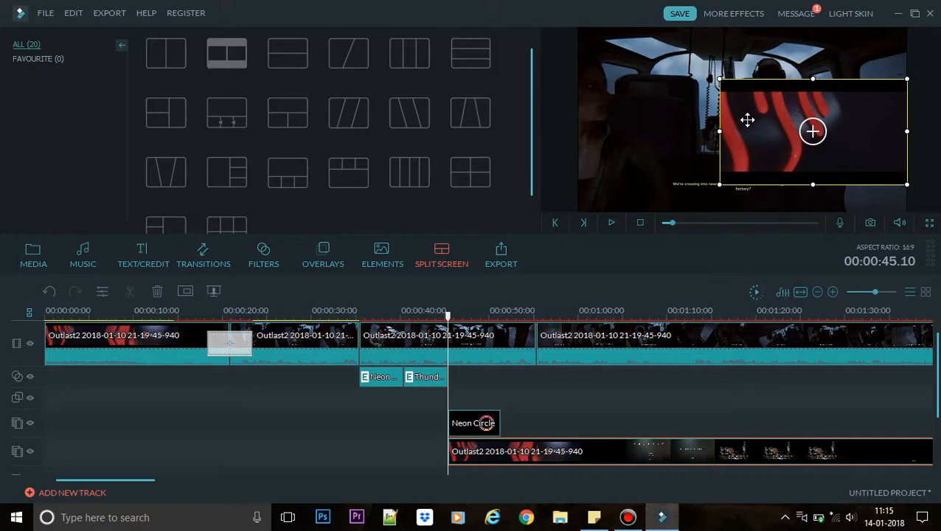
drag(870, 158, 871, 120)
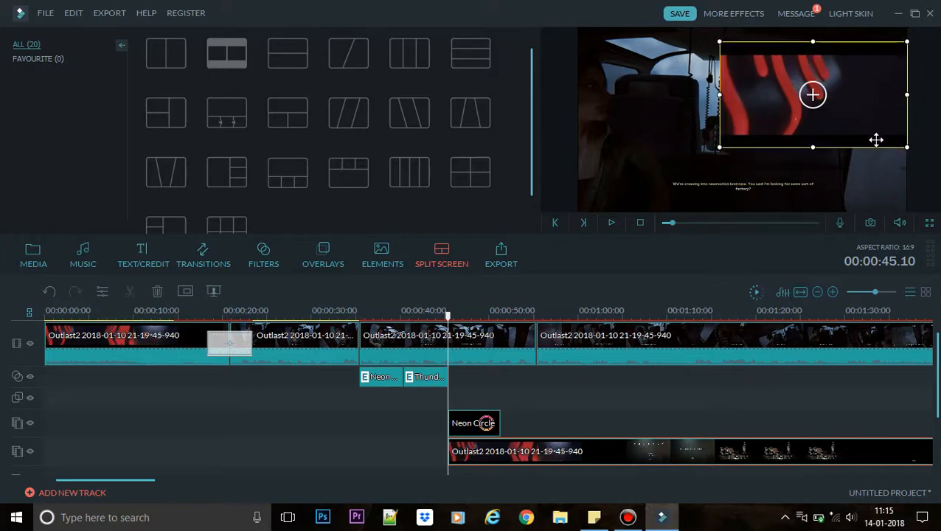
Delete the overlaid Outlast2 video below Neon Circle and return to the media library
right_click(655, 459)
click(677, 445)
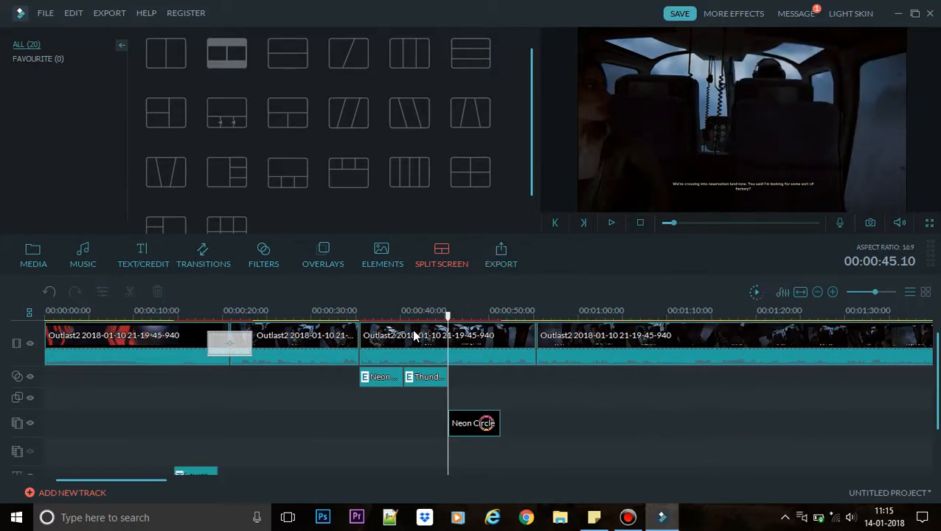
click(31, 257)
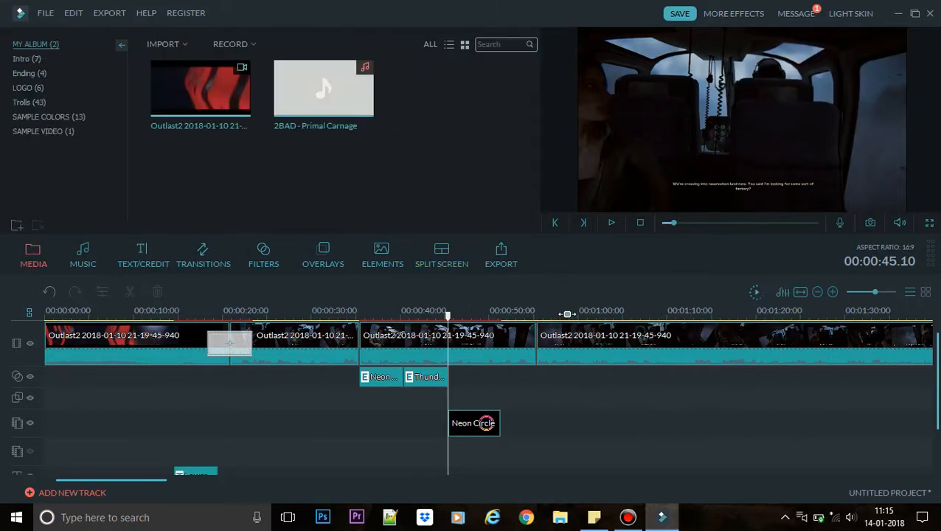
drag(567, 314, 270, 309)
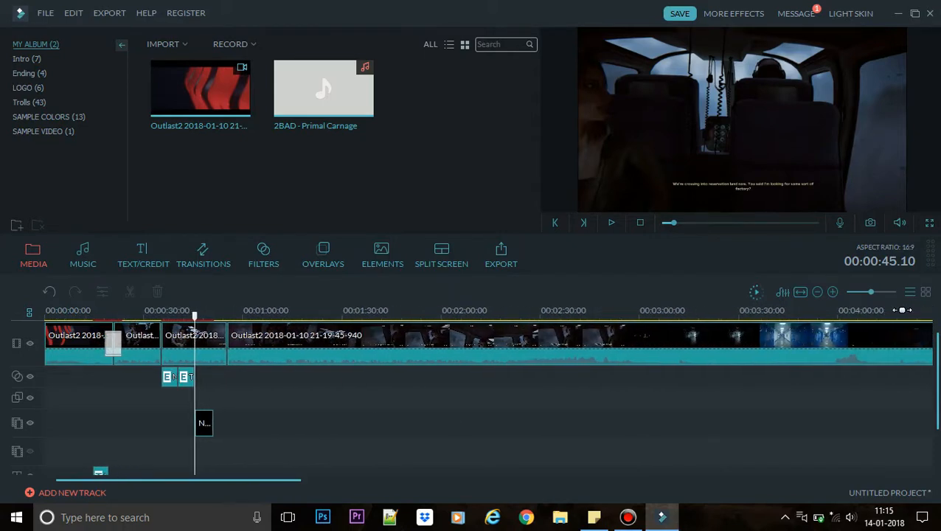
drag(901, 310, 408, 314)
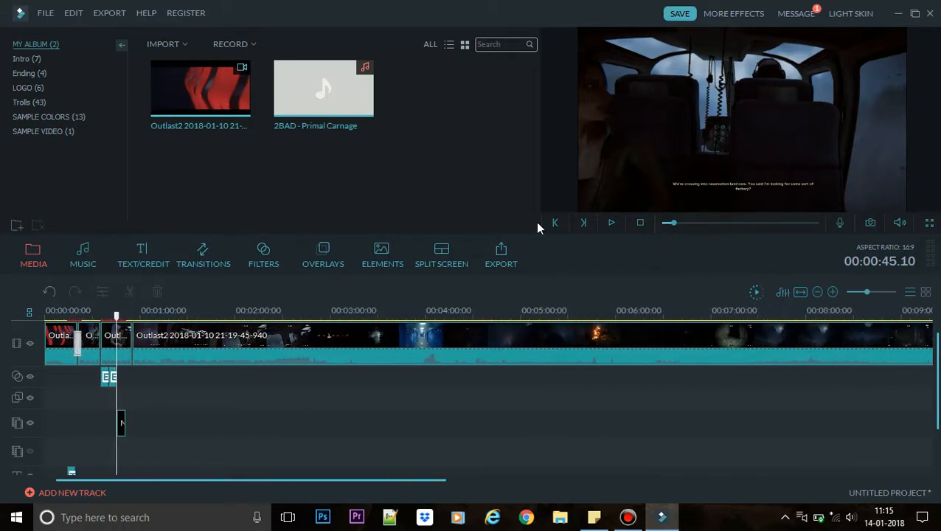
Open the video export options, name the output file outlast, and check the available save folders
click(513, 262)
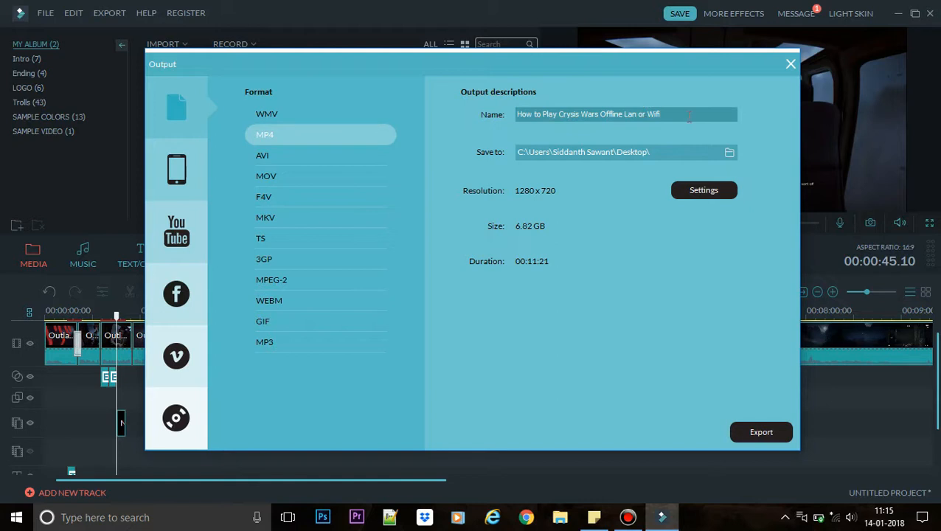
drag(670, 115, 364, 140)
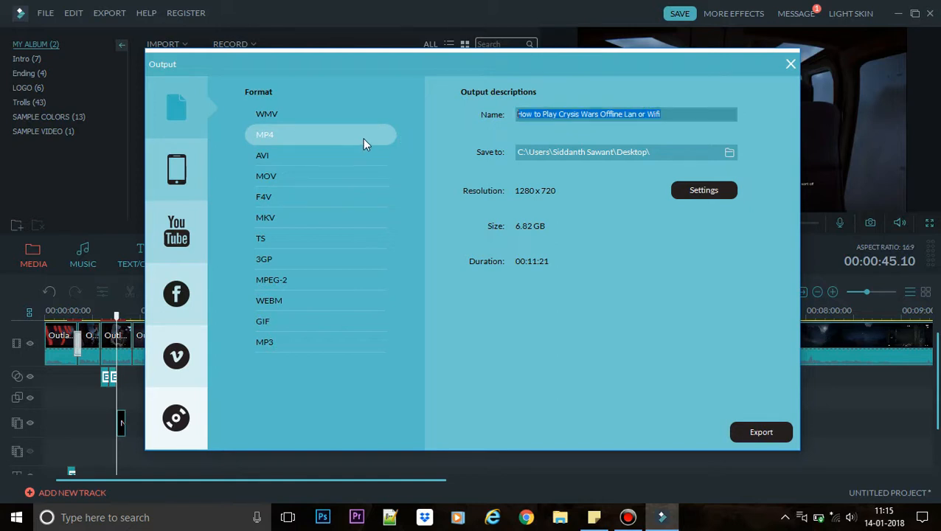
text(fgdfg)
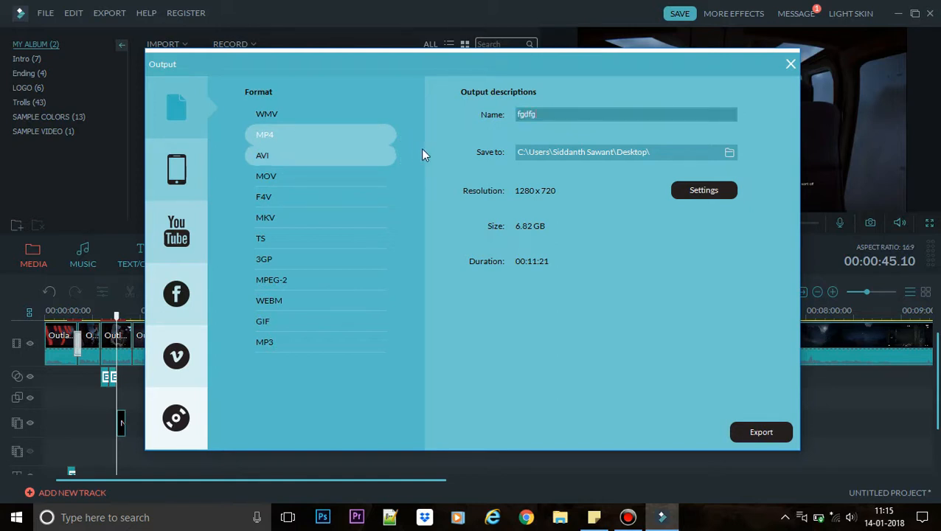
key(BackSpace)
key(BackSpace)
key(BackSpace)
key(BackSpace)
key(BackSpace)
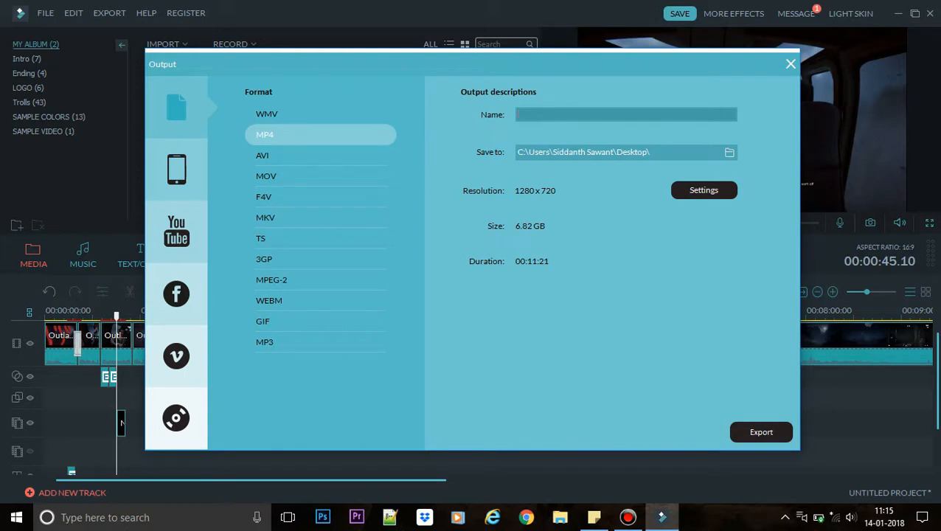
text(outlast)
click(728, 152)
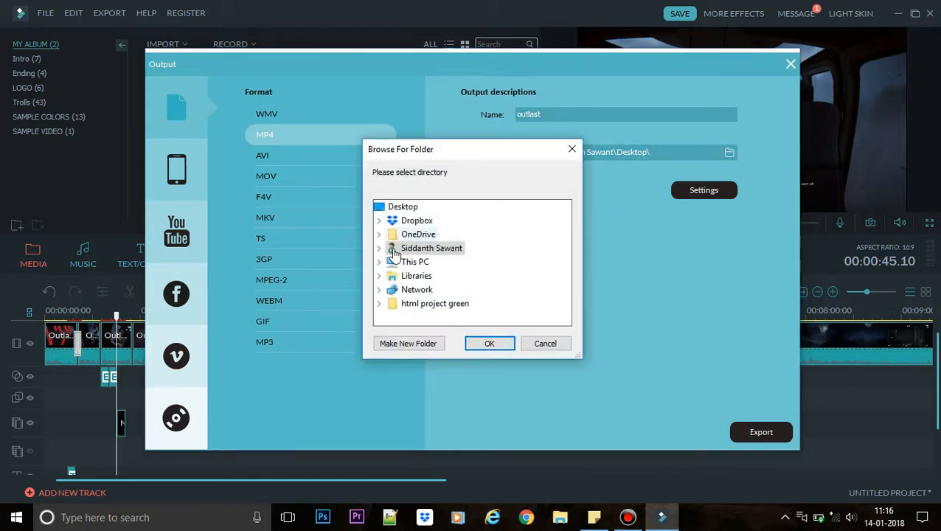
click(532, 344)
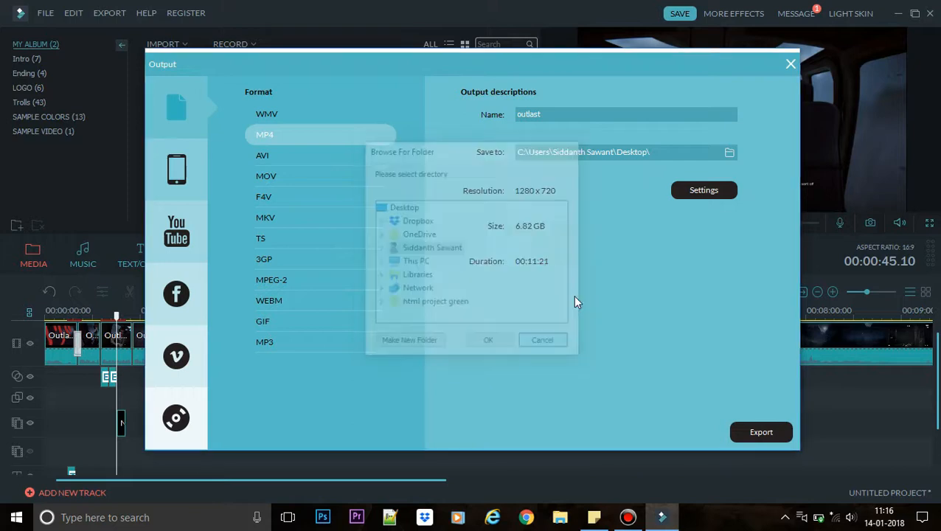
In the MP4 export settings, compare the Better and Good presets, set the quality to Best, and view the video encoder options
click(672, 194)
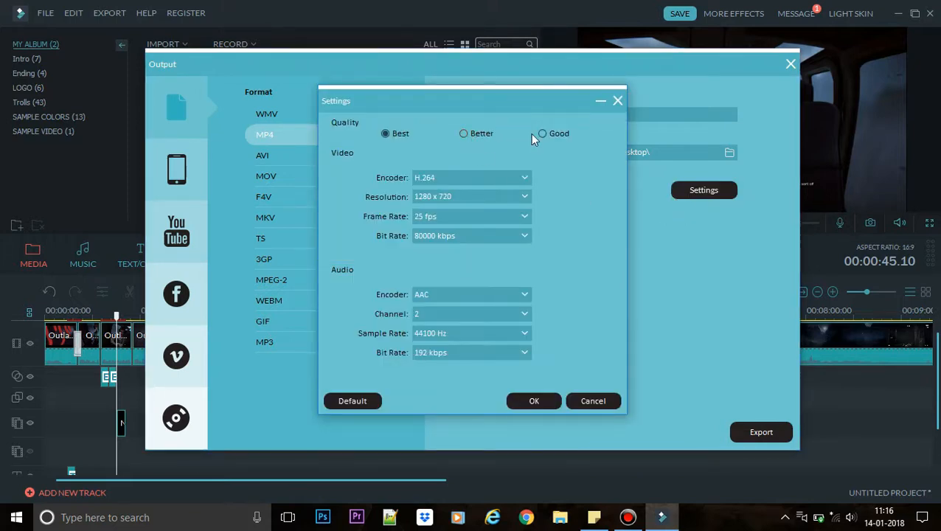
click(465, 135)
click(561, 134)
click(396, 135)
click(489, 181)
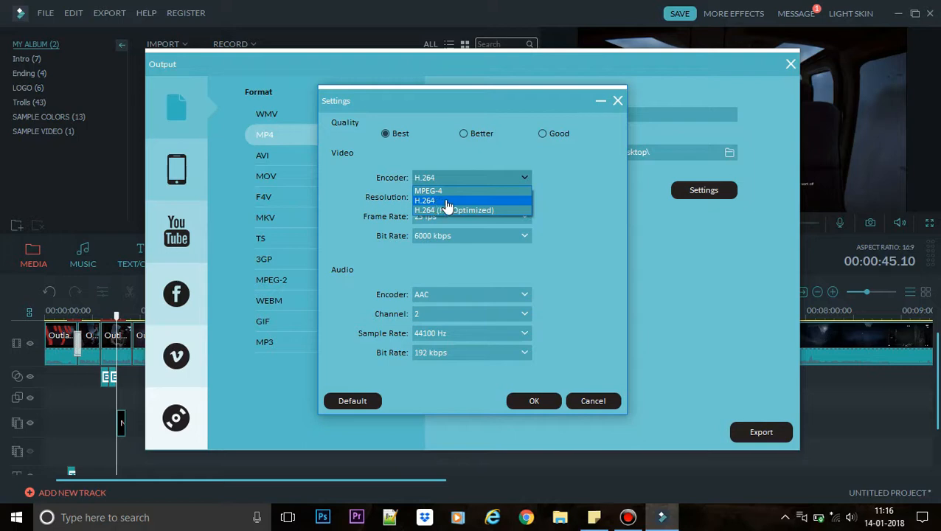
click(583, 198)
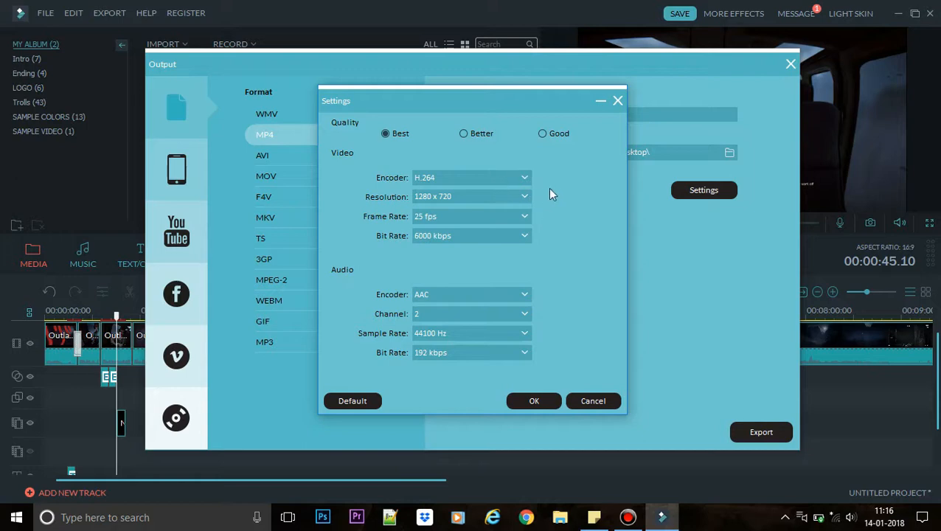
View the available video resolutions without changing the selection, and set the frame rate to 30 fps
click(473, 197)
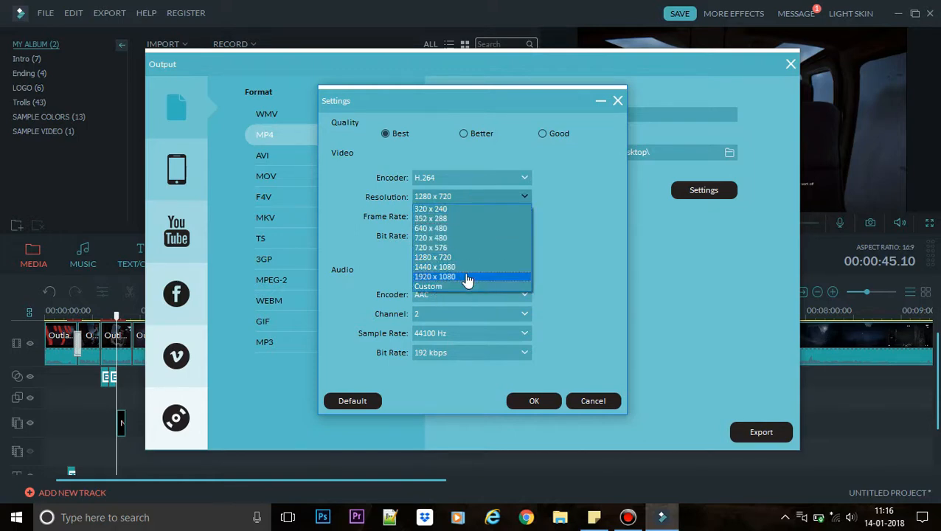
click(606, 190)
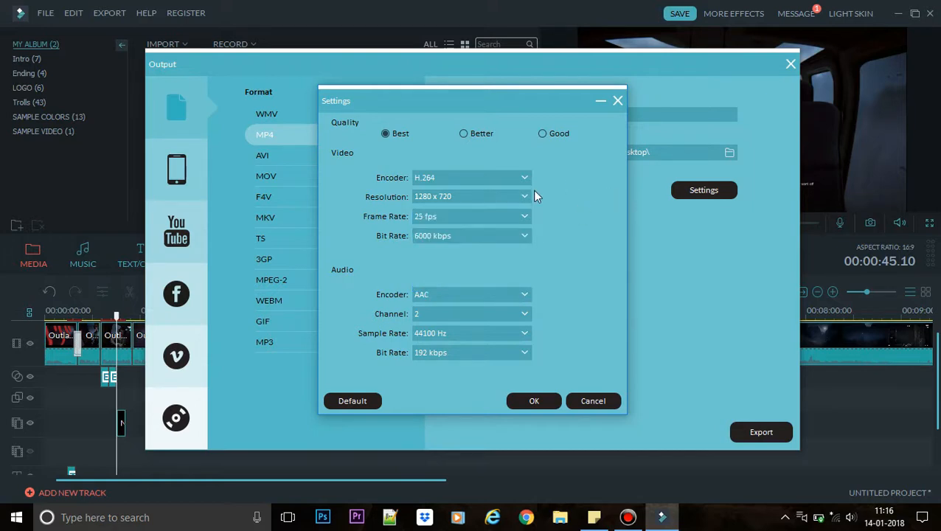
click(504, 220)
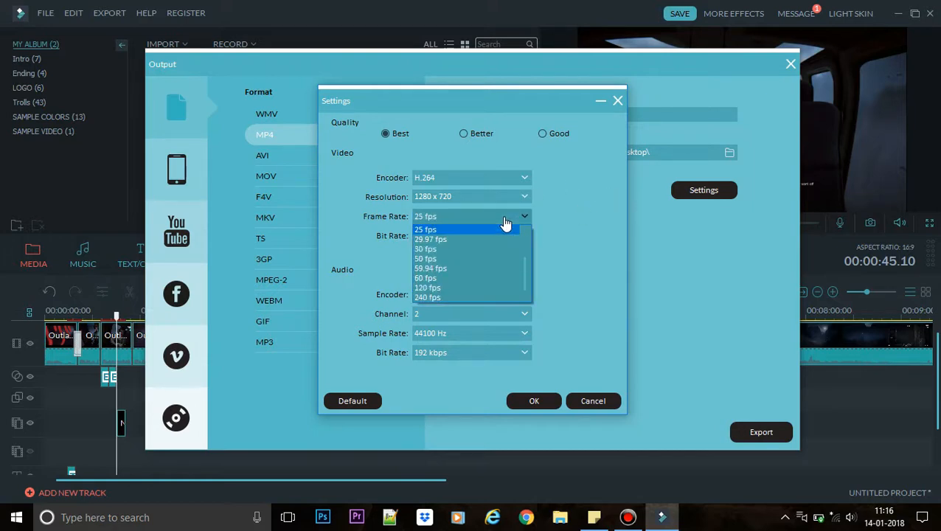
click(439, 251)
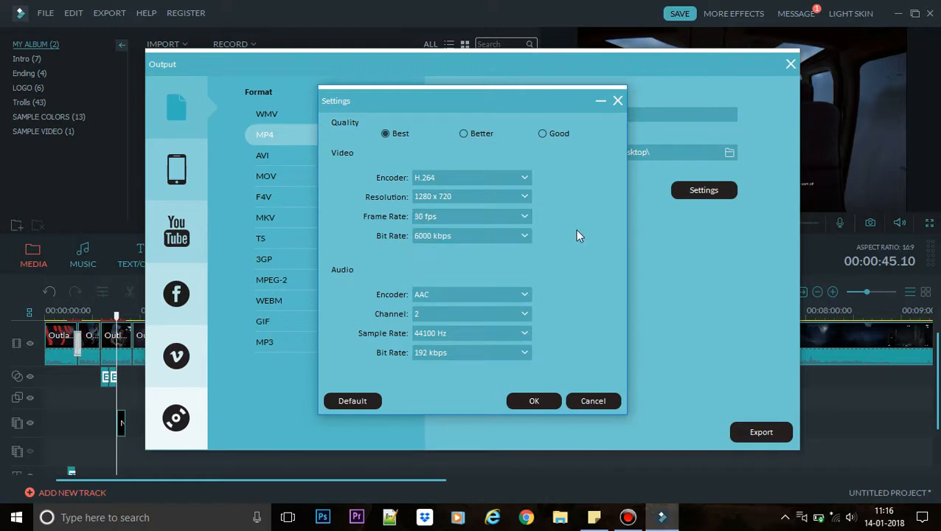
Try the Custom option for the video bit rate, and set the video bit rate to 80000 kbps
click(457, 238)
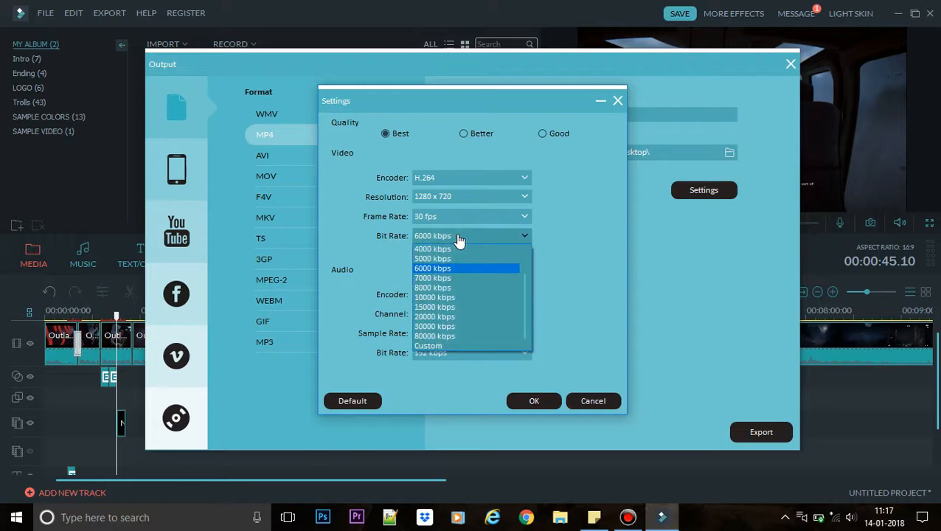
click(433, 347)
click(516, 237)
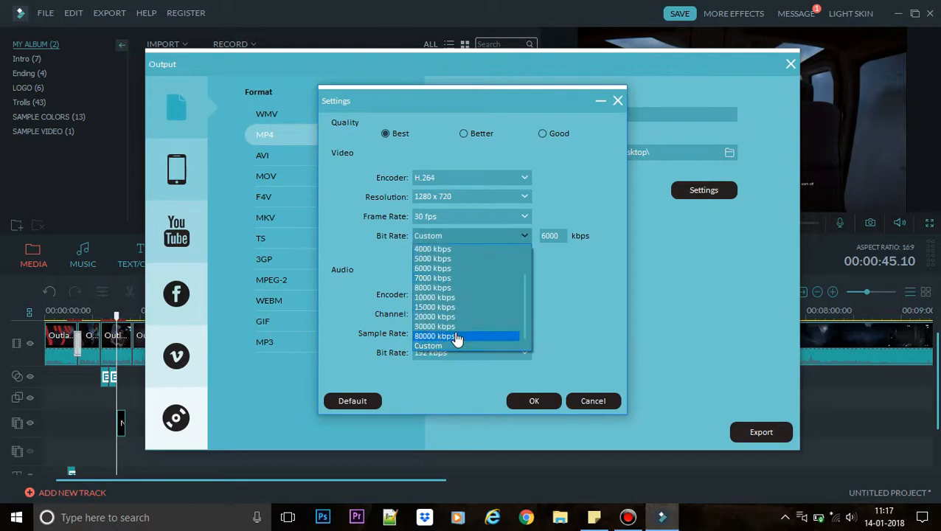
click(458, 336)
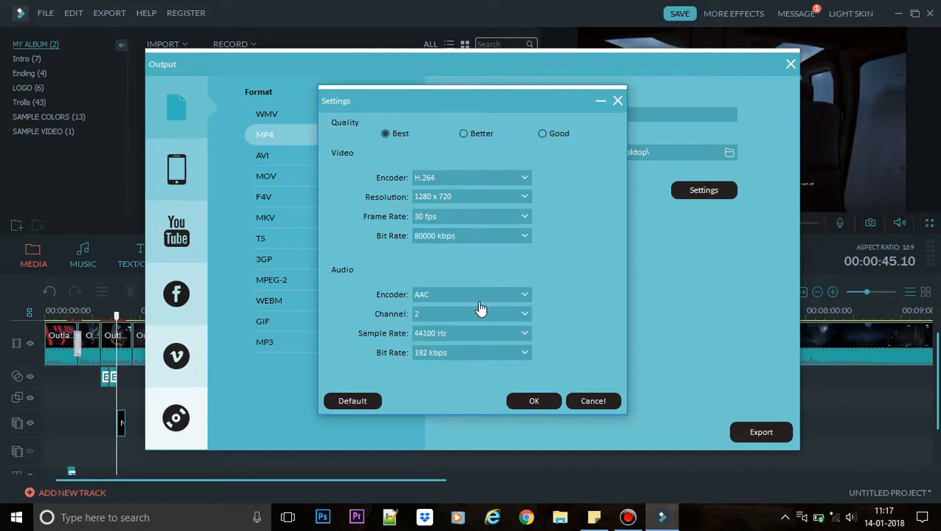
Set the audio bit rate to 320 kbps in the MP4 export settings
click(451, 354)
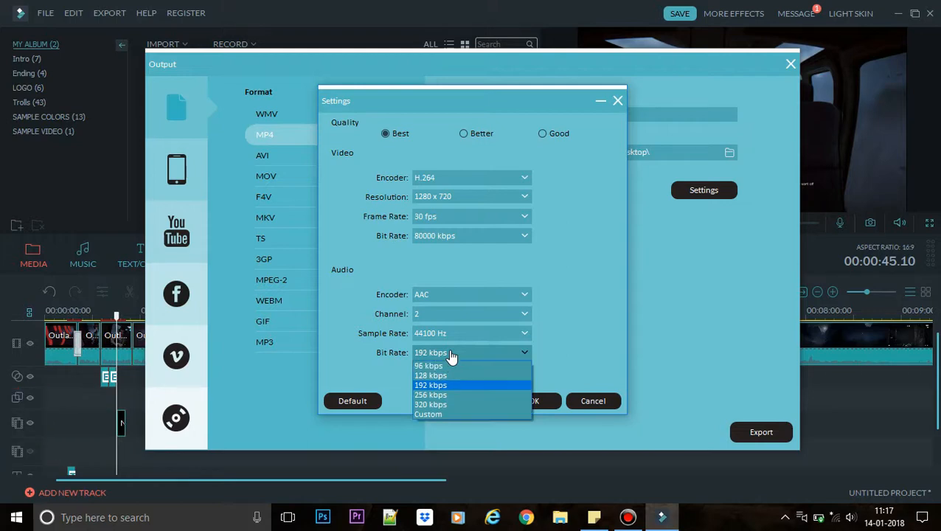
click(451, 354)
click(448, 357)
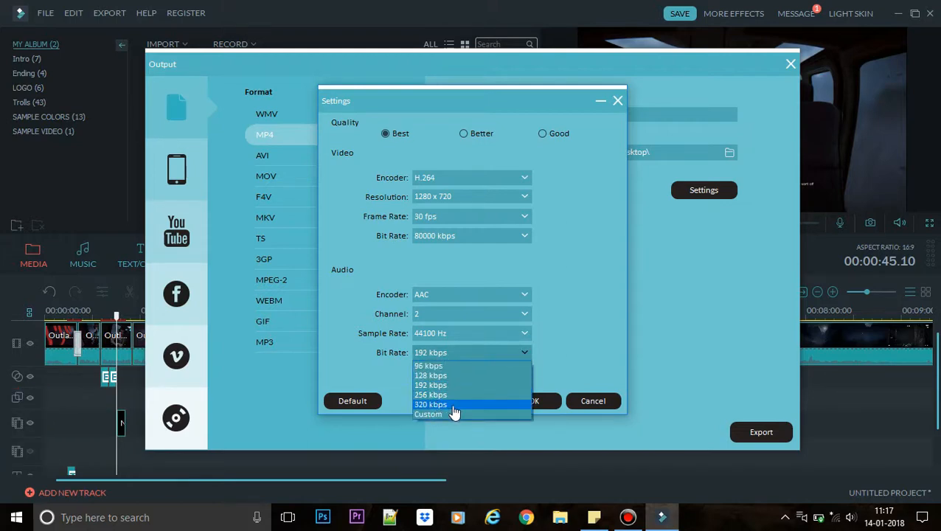
click(453, 404)
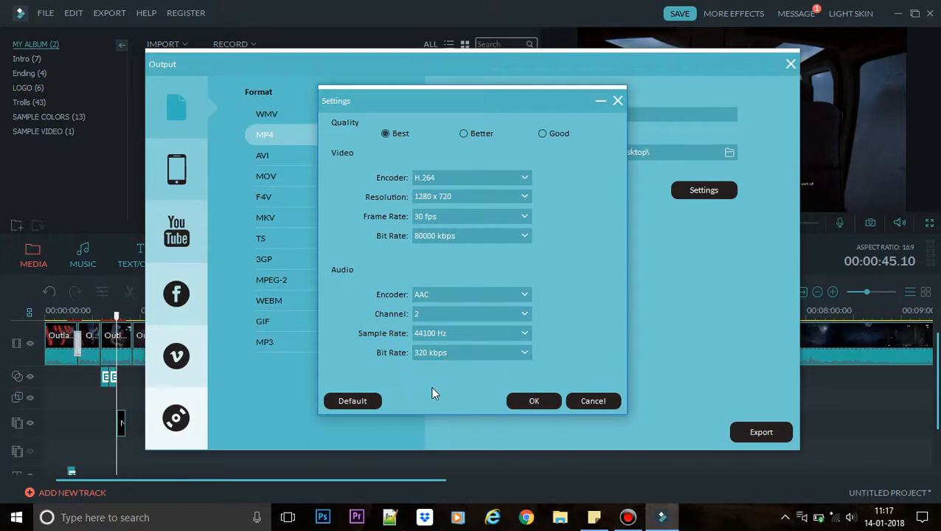
click(497, 356)
click(562, 356)
Accept the encoding settings and start exporting the outlast project as an MP4 file
click(534, 401)
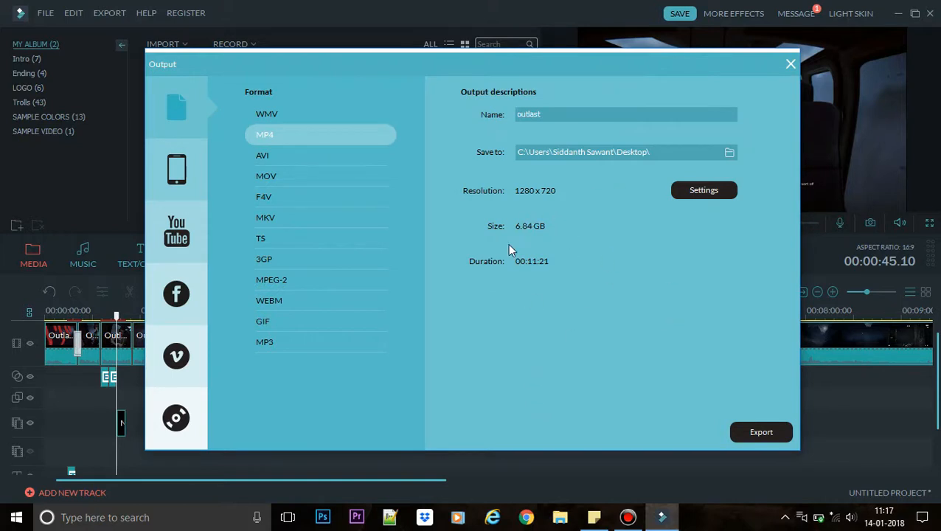
click(758, 431)
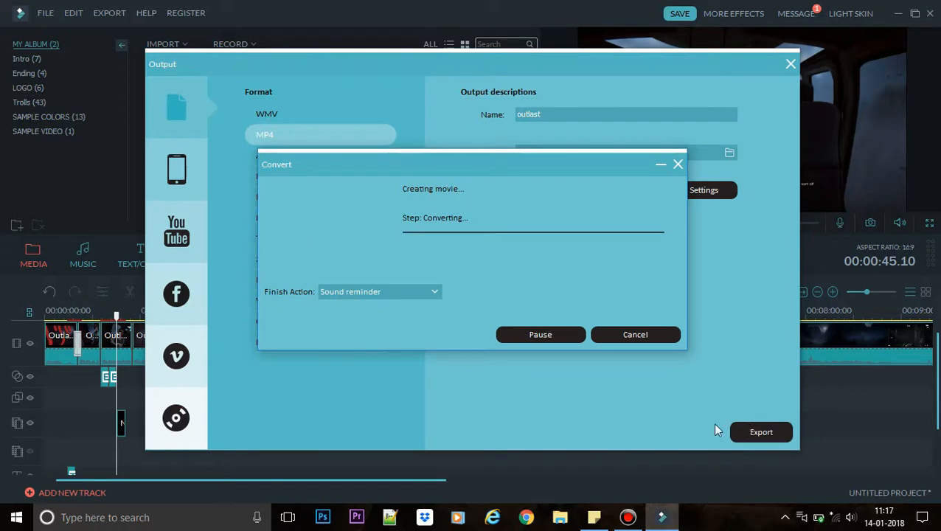